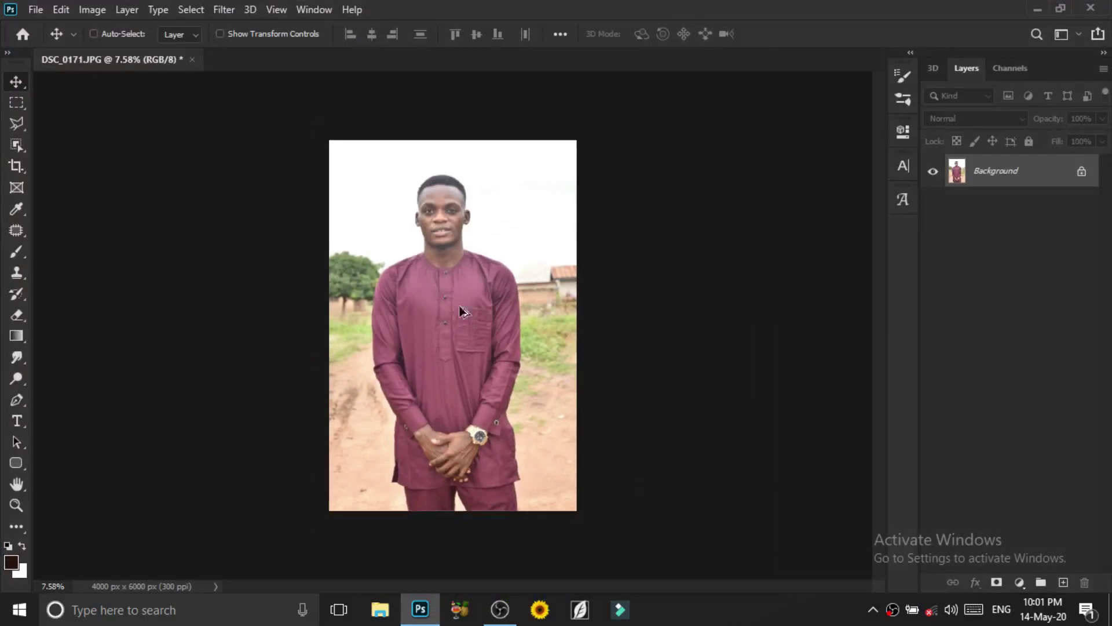
Step: Crop the portrait to a 5:7 ratio measuring 3891 × 5447 px
scroll(462, 311, up, 1)
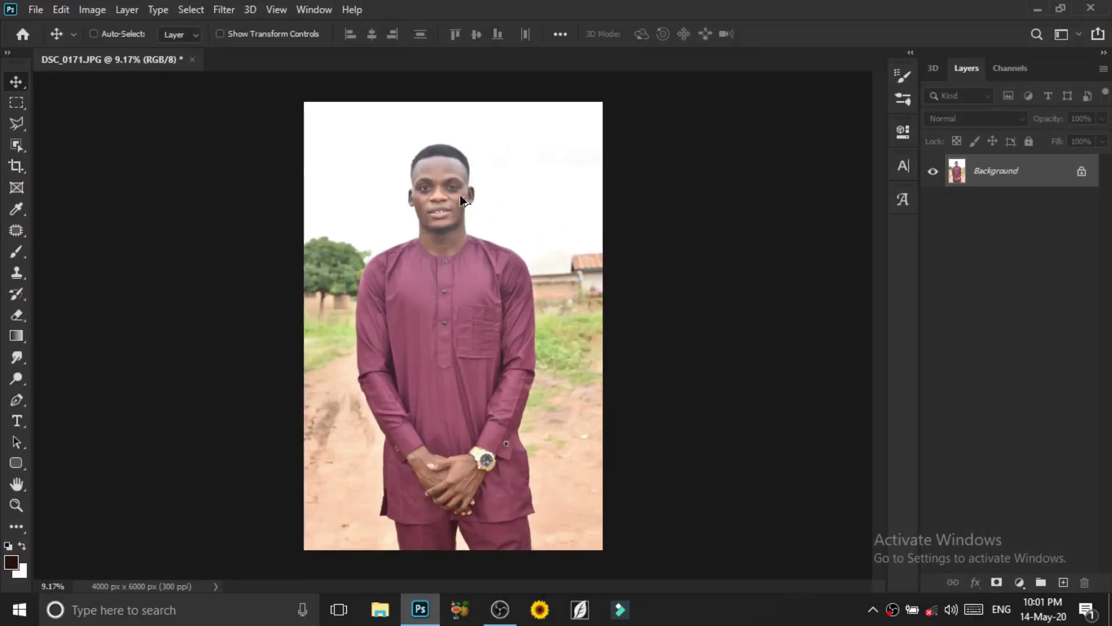
click(17, 166)
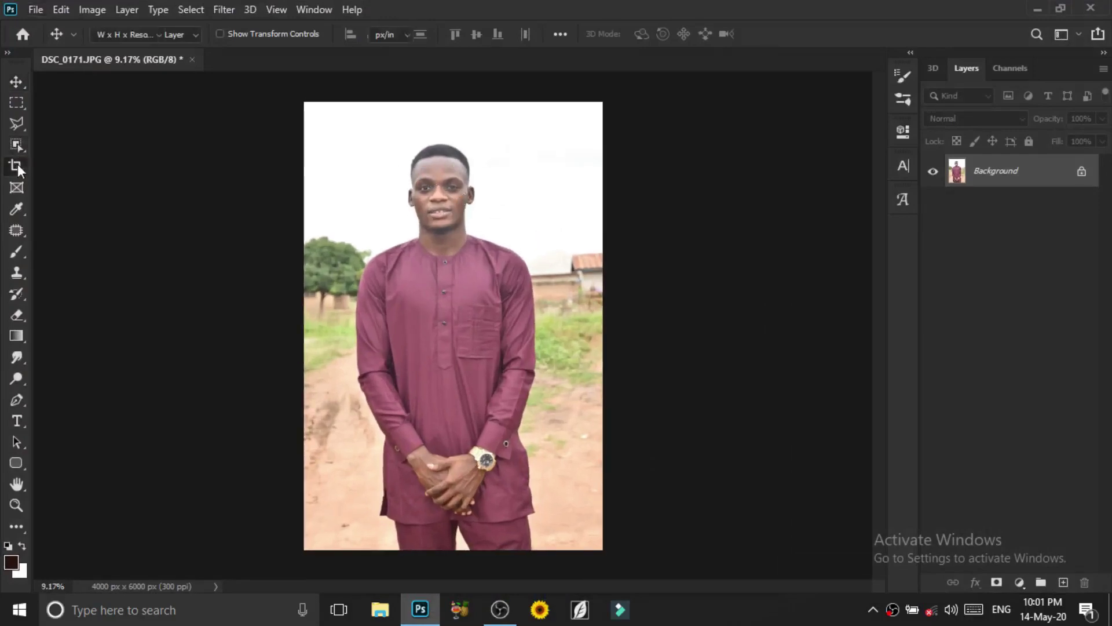
click(158, 34)
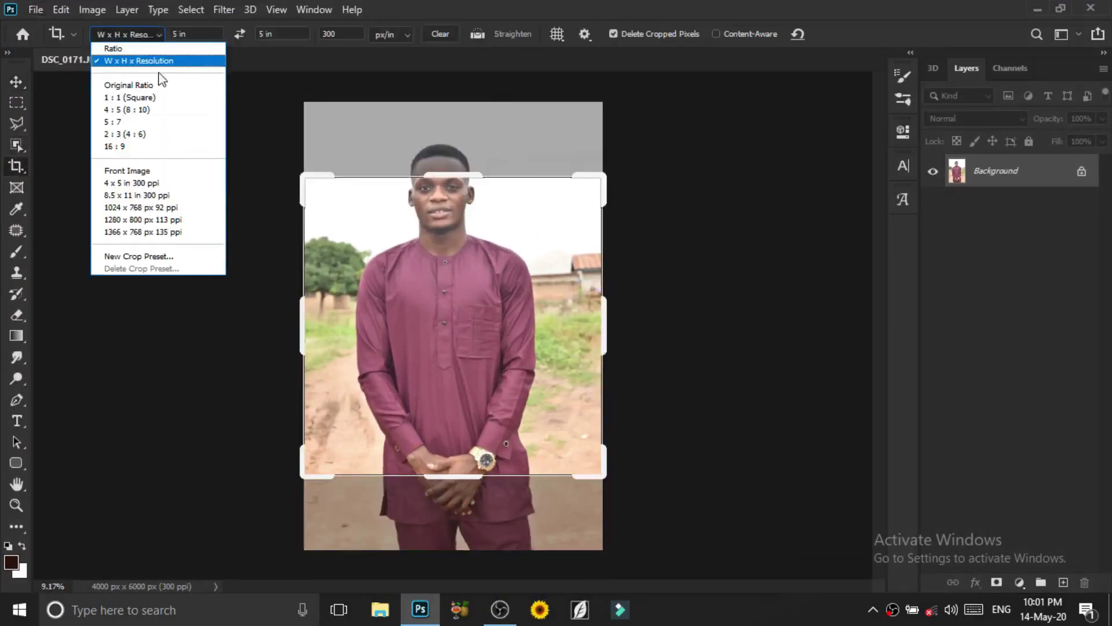
click(163, 120)
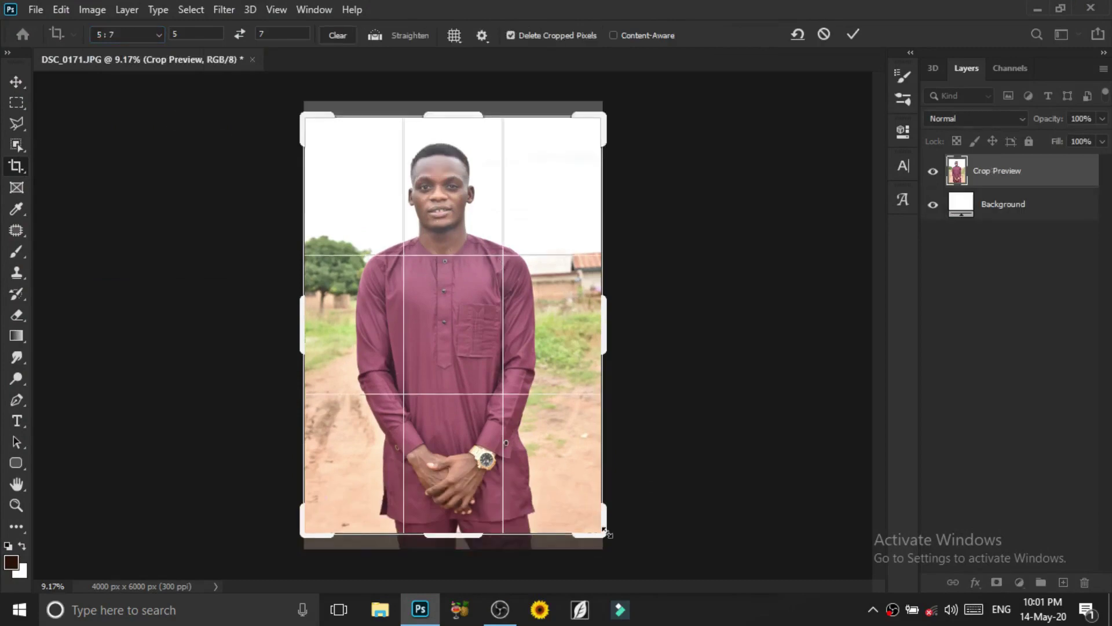
drag(606, 532, 601, 526)
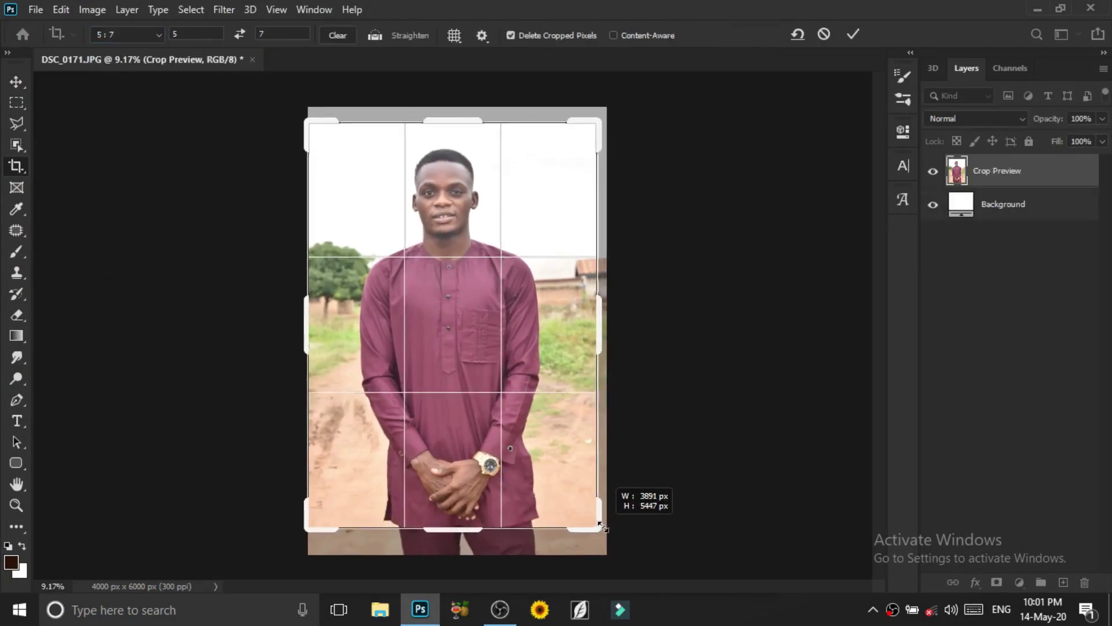
click(853, 35)
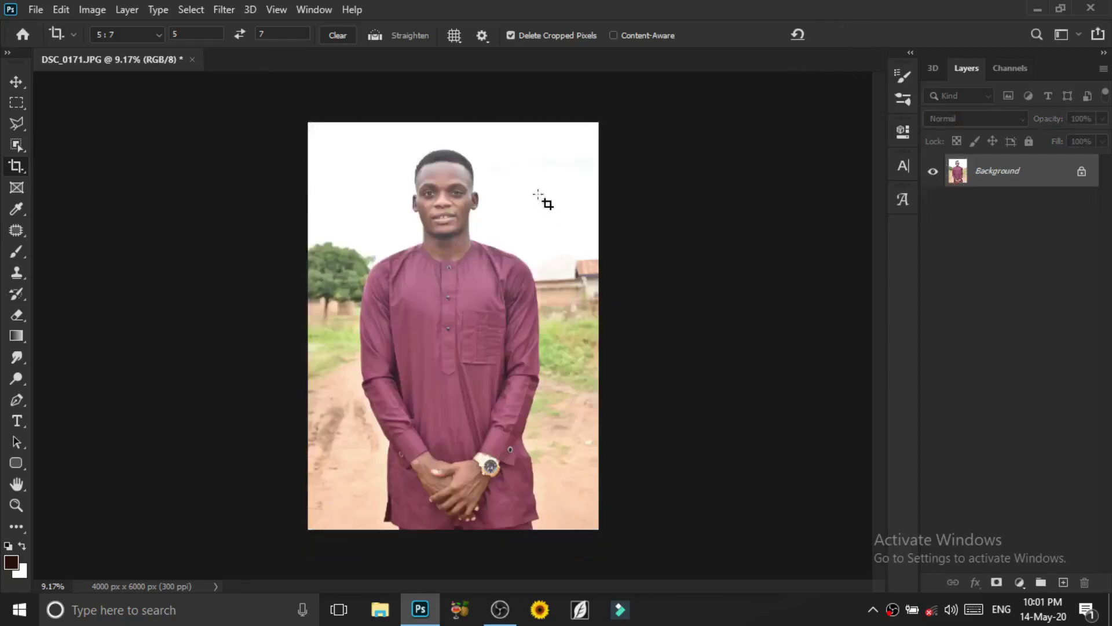
Step: Return to the Move tool, adjust the zoom, and pick the Object Selection tool
click(17, 84)
scroll(440, 142, up, 3)
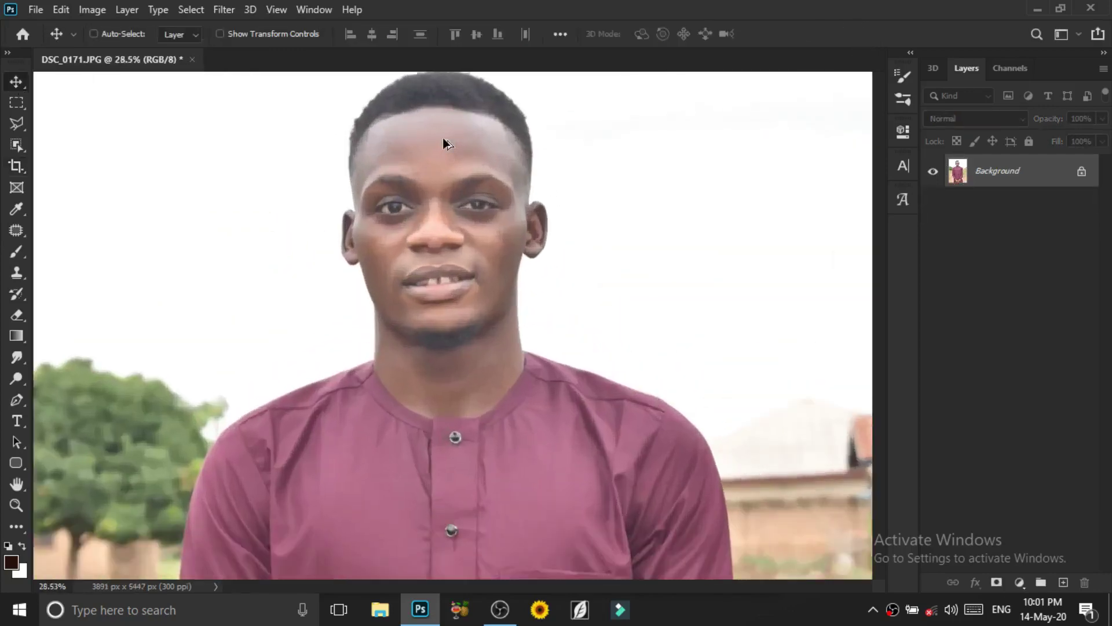
scroll(406, 137, up, 2)
scroll(397, 185, down, 2)
scroll(266, 185, down, 3)
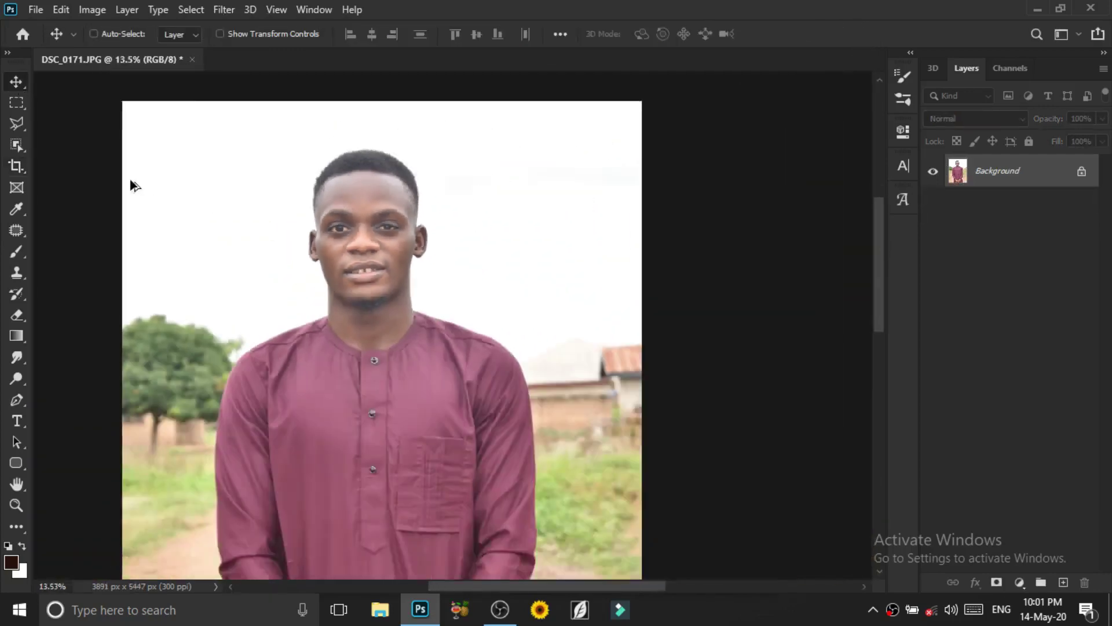
click(16, 145)
scroll(391, 168, down, 1)
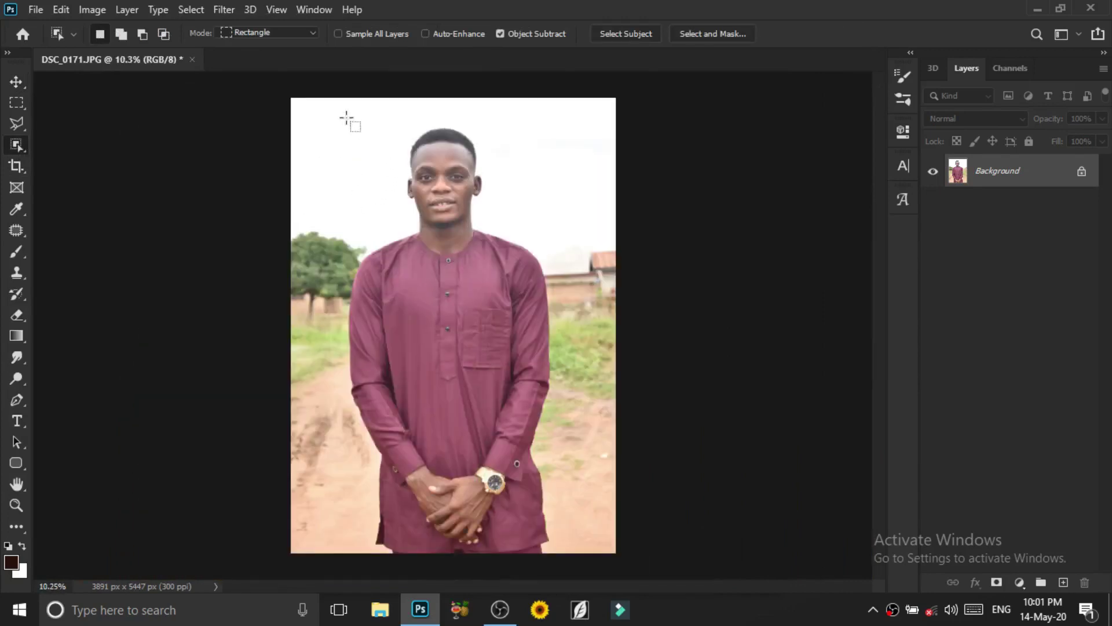
Step: Select the man with Object Selection and copy him onto a new Layer 1 via Layer Via Copy
drag(324, 109, 602, 569)
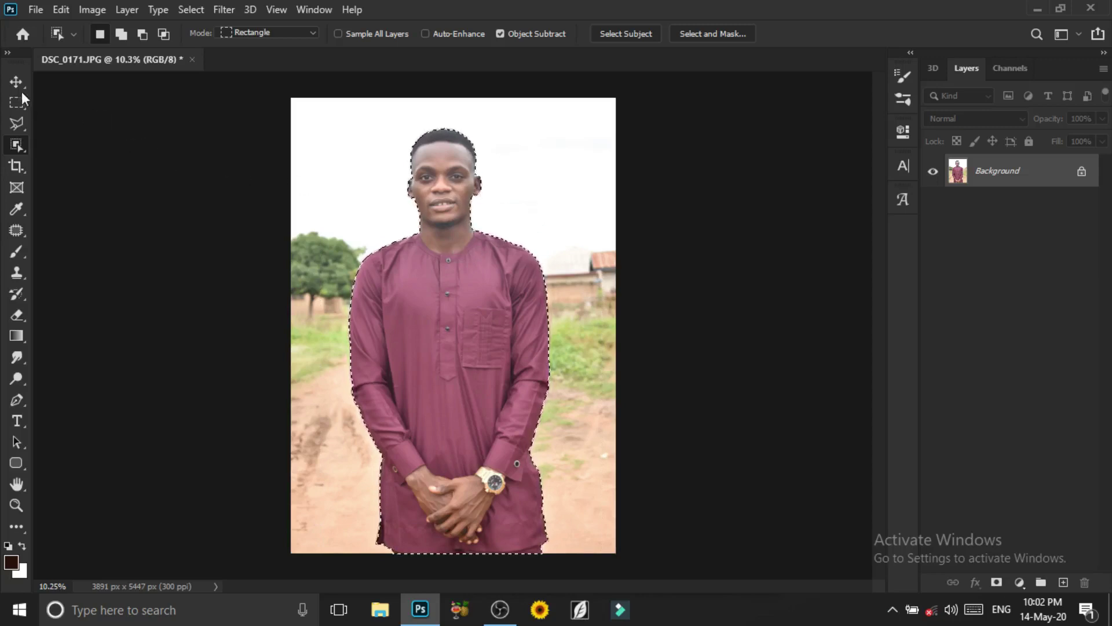
right_click(471, 215)
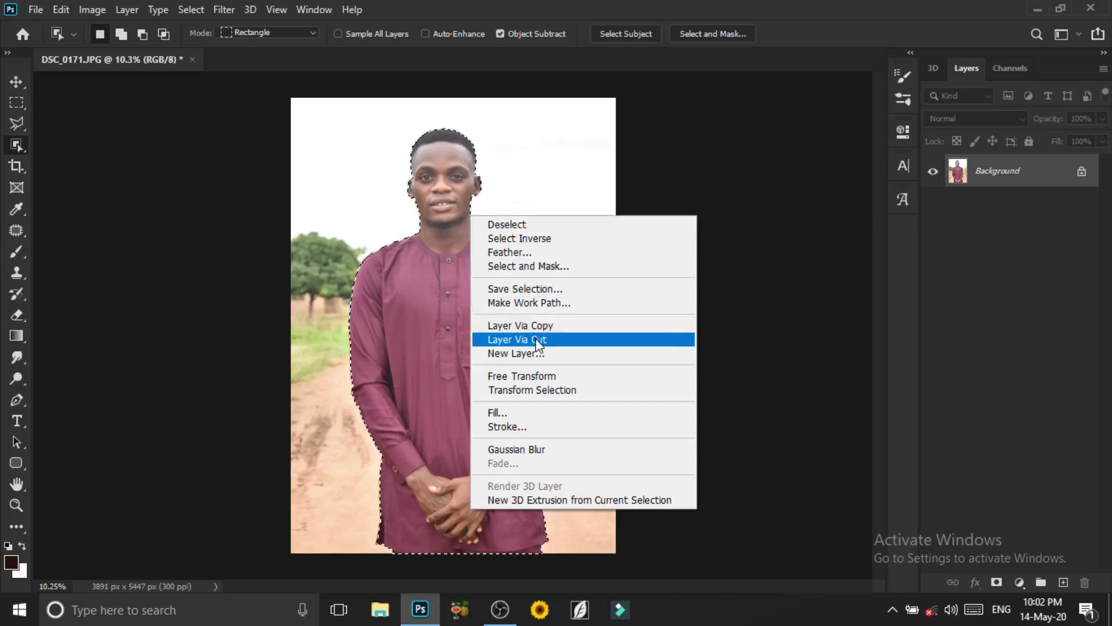
click(537, 341)
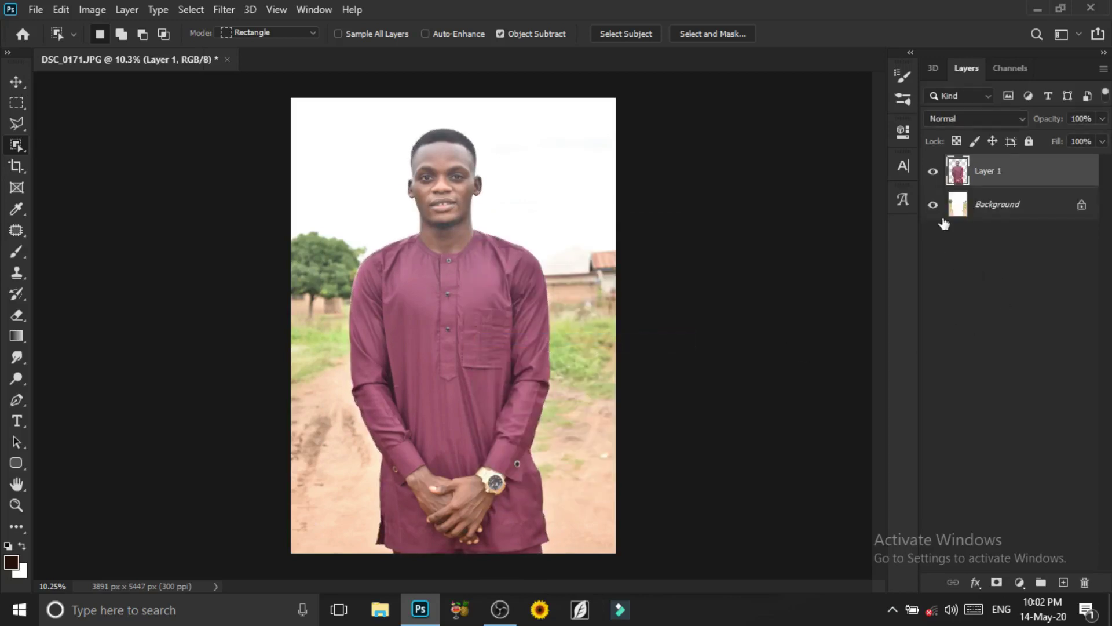
key(ctrl+z)
right_click(501, 256)
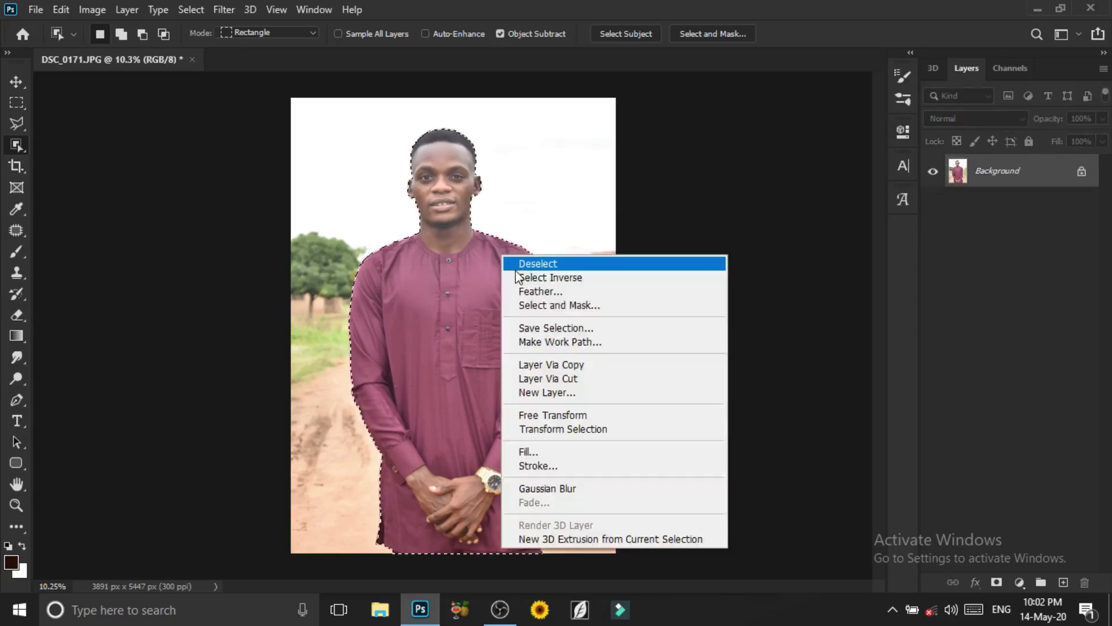
click(542, 364)
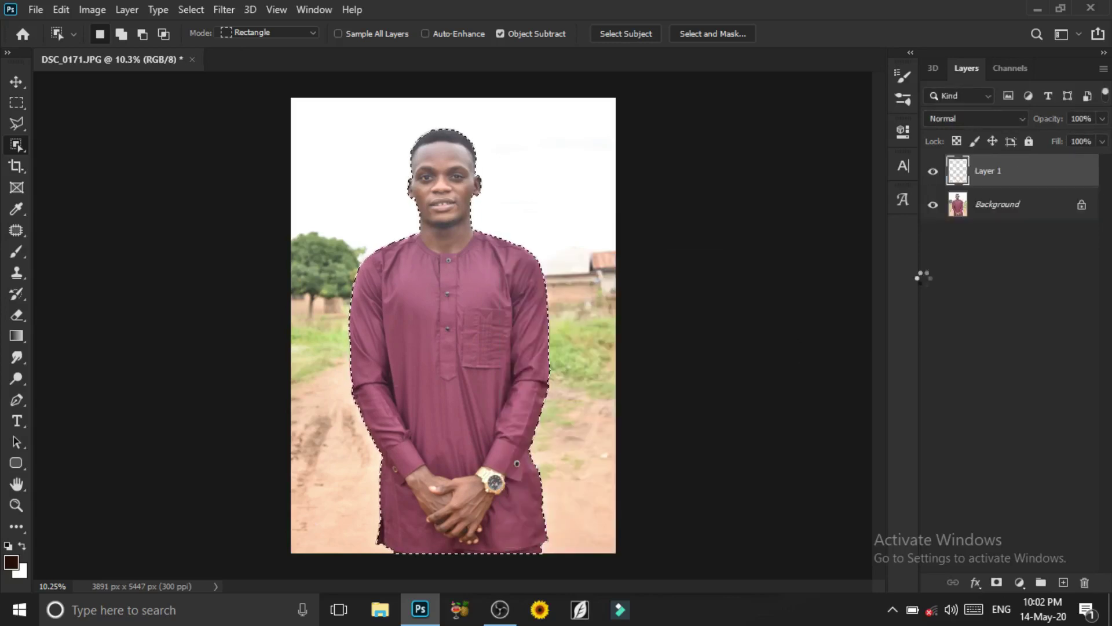
Step: Hide Layer 1 while keeping the Background layer visible
click(934, 171)
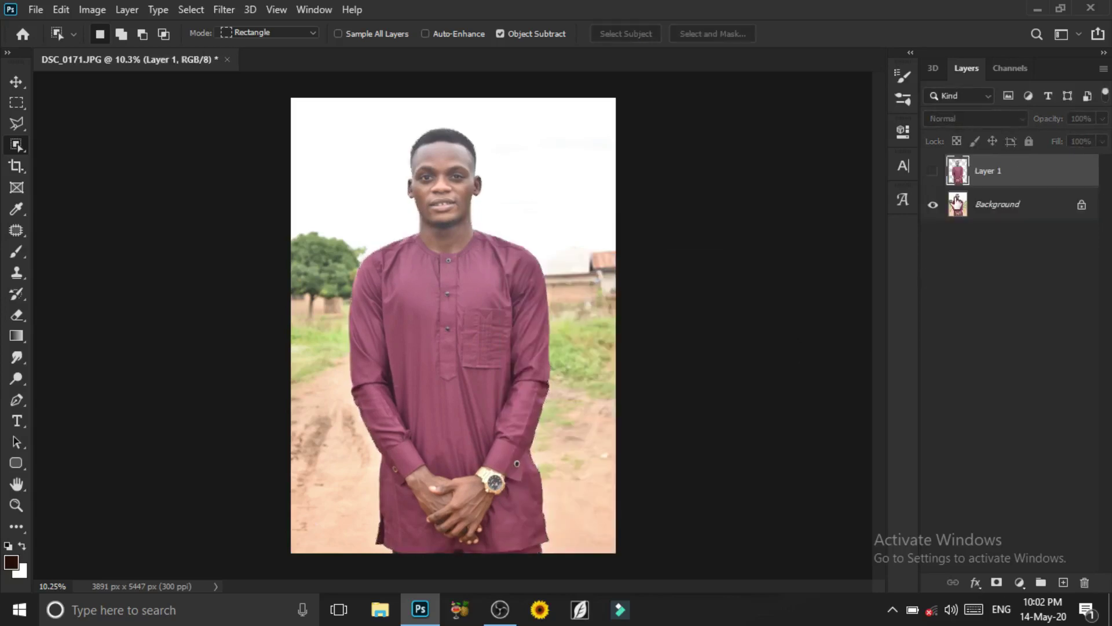
click(931, 209)
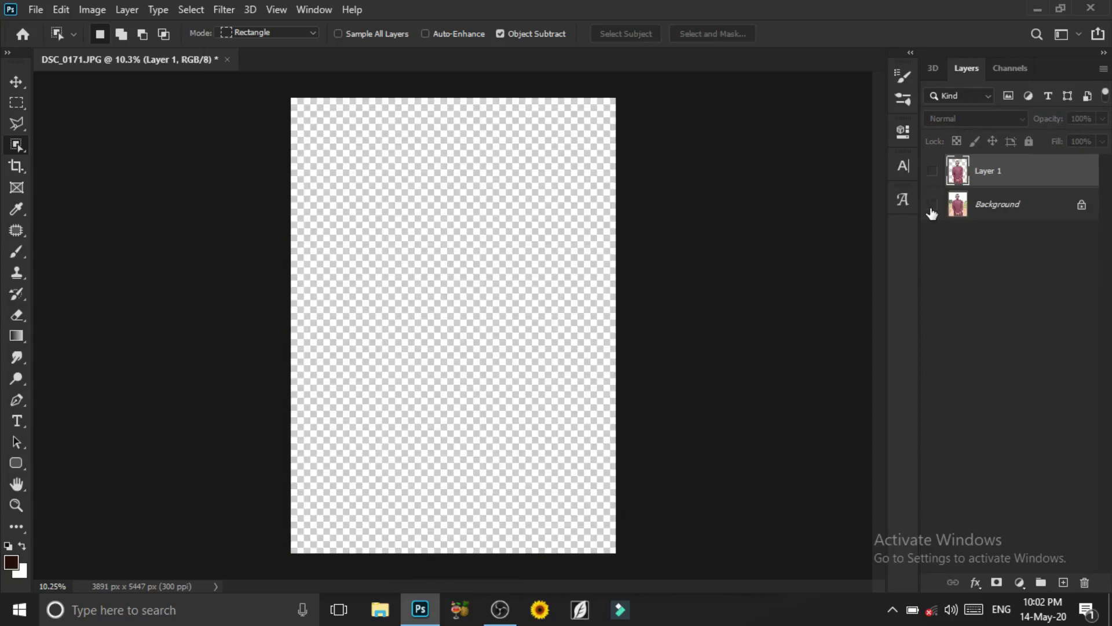
click(932, 205)
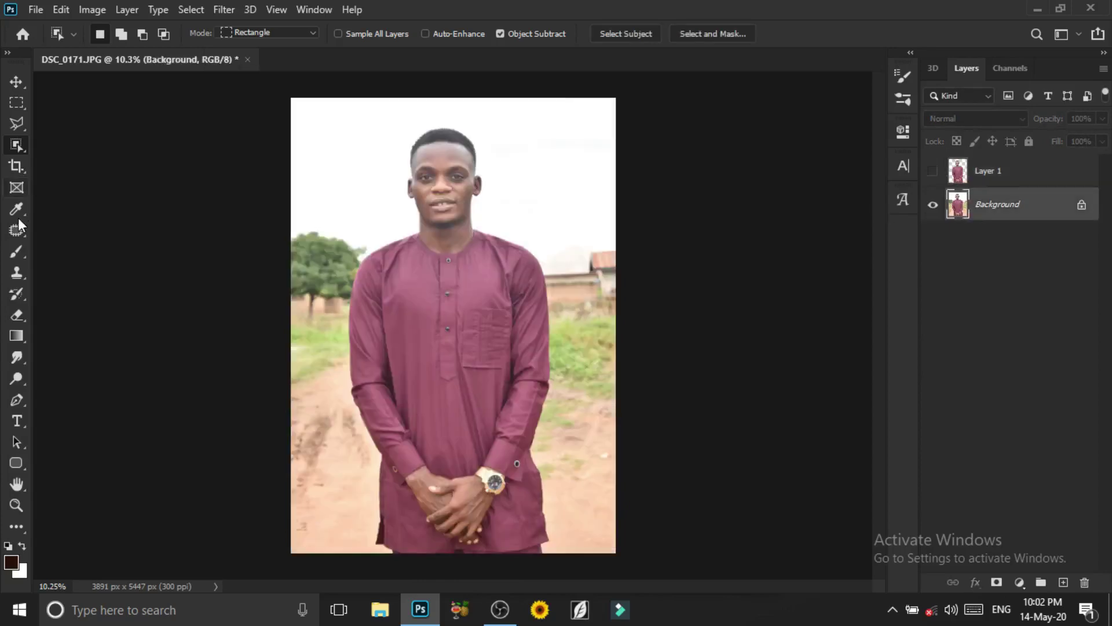
Step: Set the Clone Stamp brush to 254 and paint sky over the top of the hair and hairline
click(18, 275)
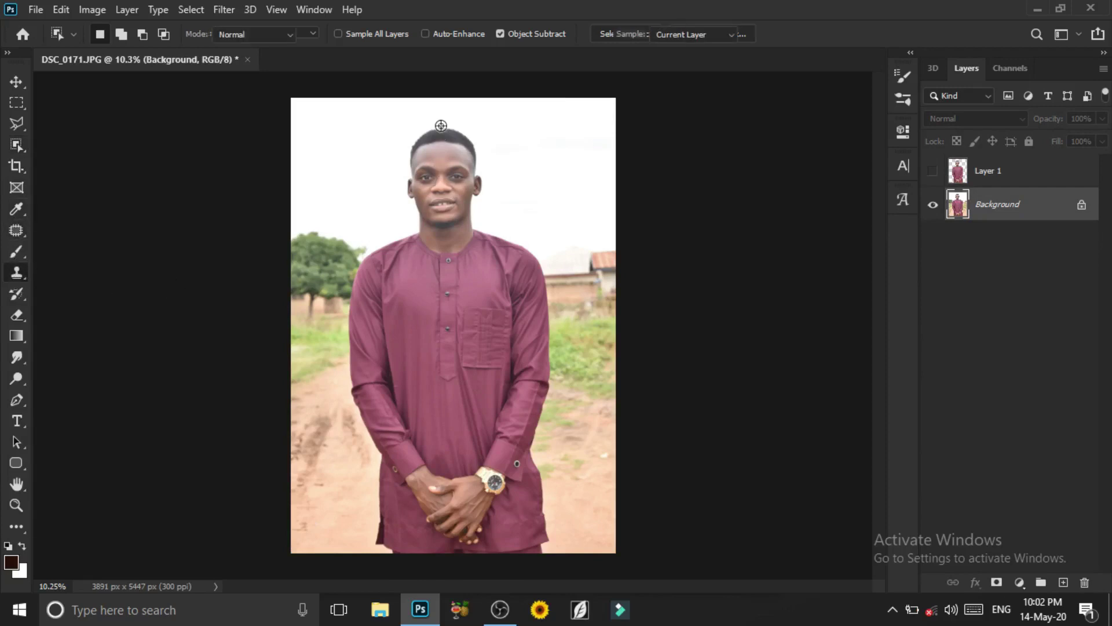
scroll(457, 163, up, 1)
scroll(455, 179, up, 3)
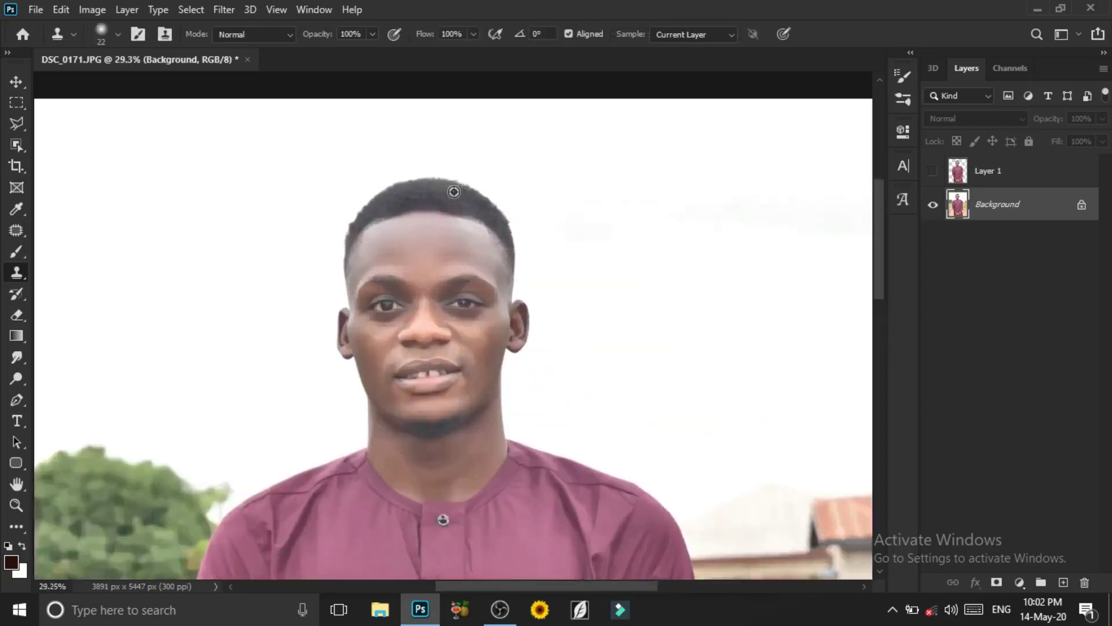
scroll(464, 196, up, 2)
drag(468, 198, 497, 192)
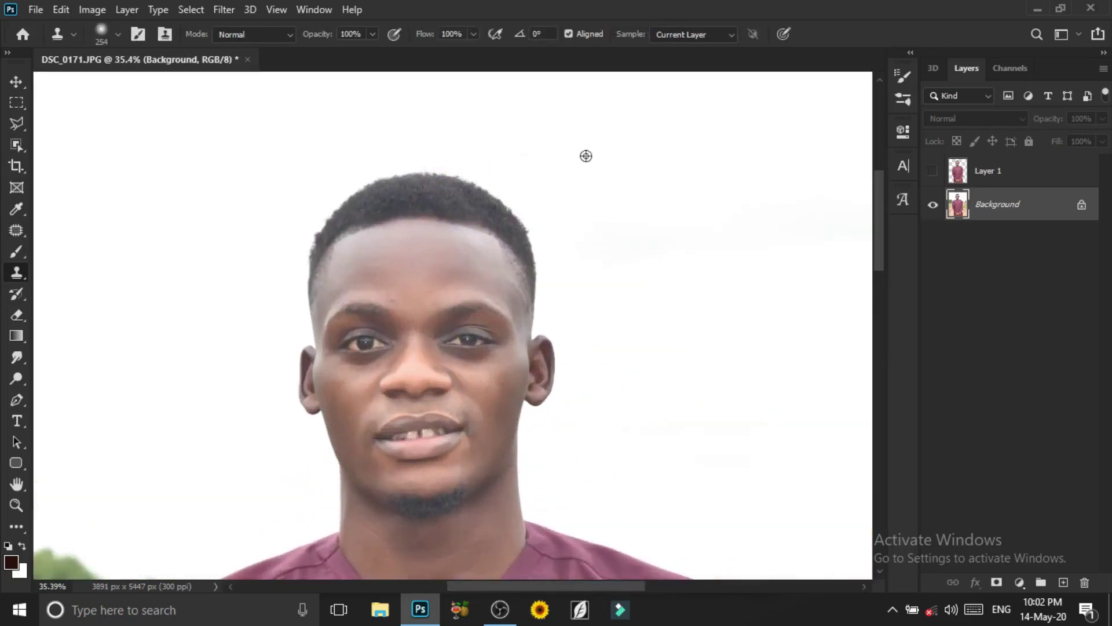
drag(499, 203, 478, 189)
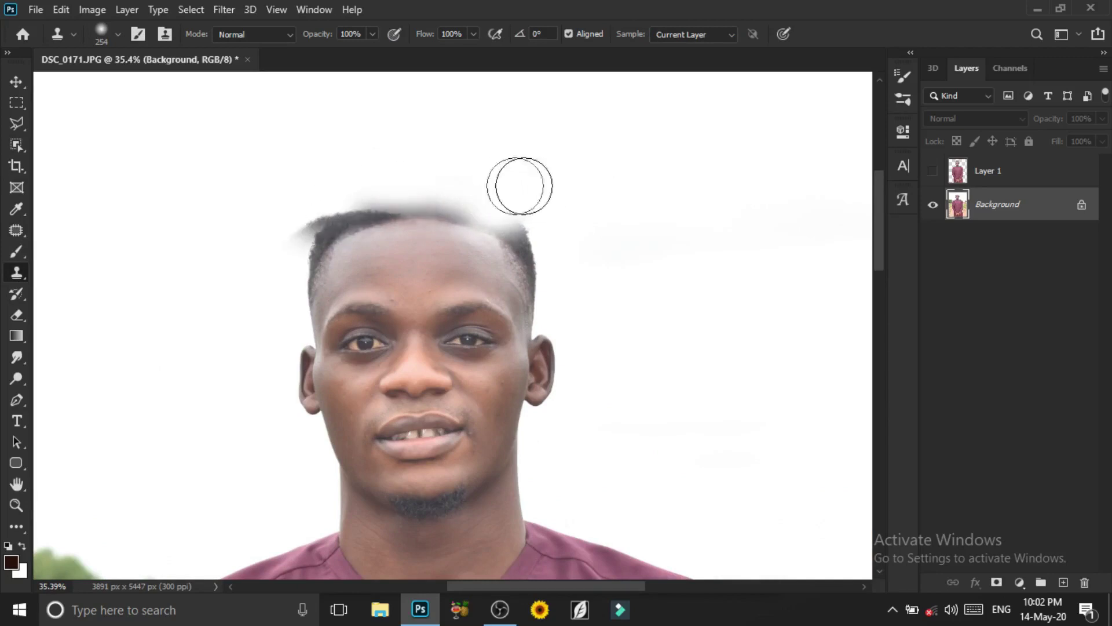
mouse_move(323, 216)
mouse_down()
mouse_move(361, 214)
mouse_move(325, 200)
mouse_up()
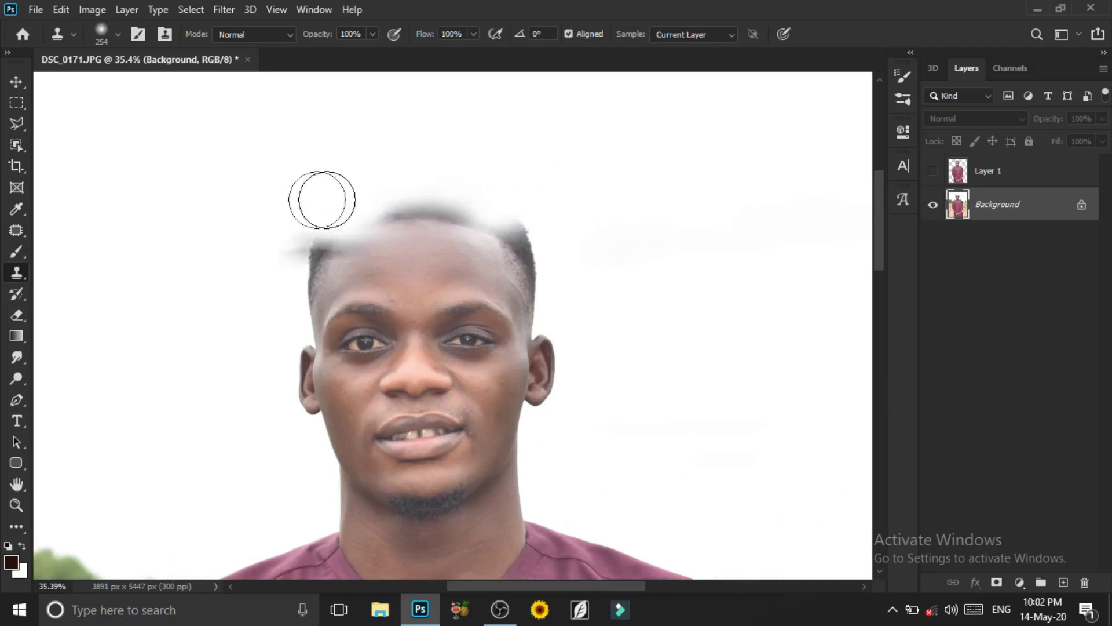
mouse_move(228, 225)
mouse_down()
mouse_move(307, 245)
mouse_move(350, 231)
mouse_move(296, 238)
mouse_move(304, 276)
mouse_up()
Step: Clone background over the left ear, cheek, jaw, right side of the head and right shoulder
scroll(311, 269, down, 2)
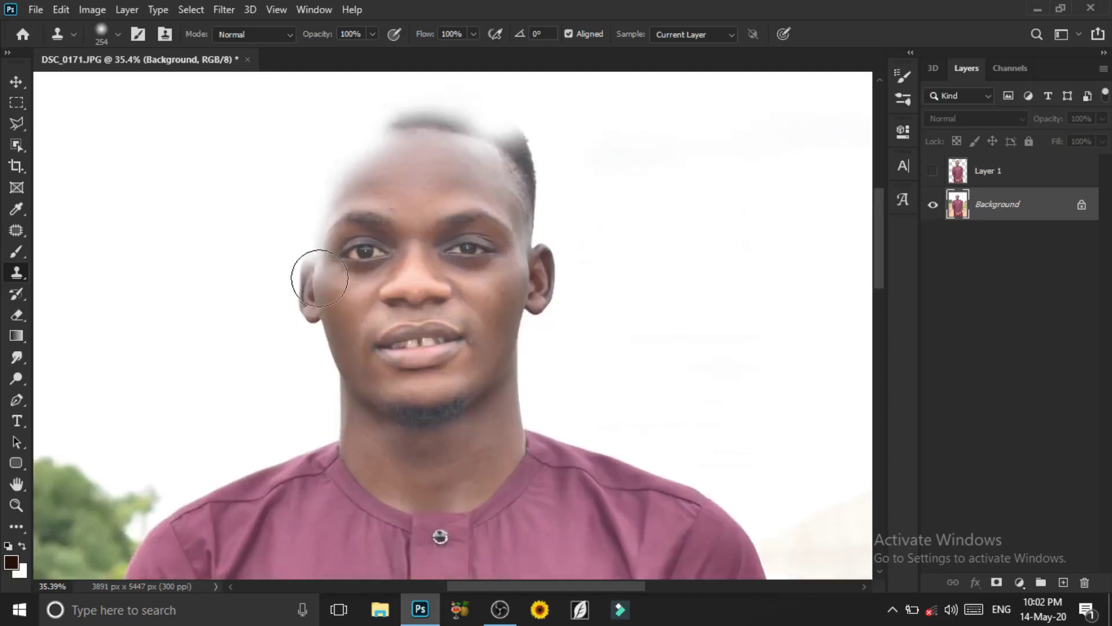
scroll(323, 278, down, 2)
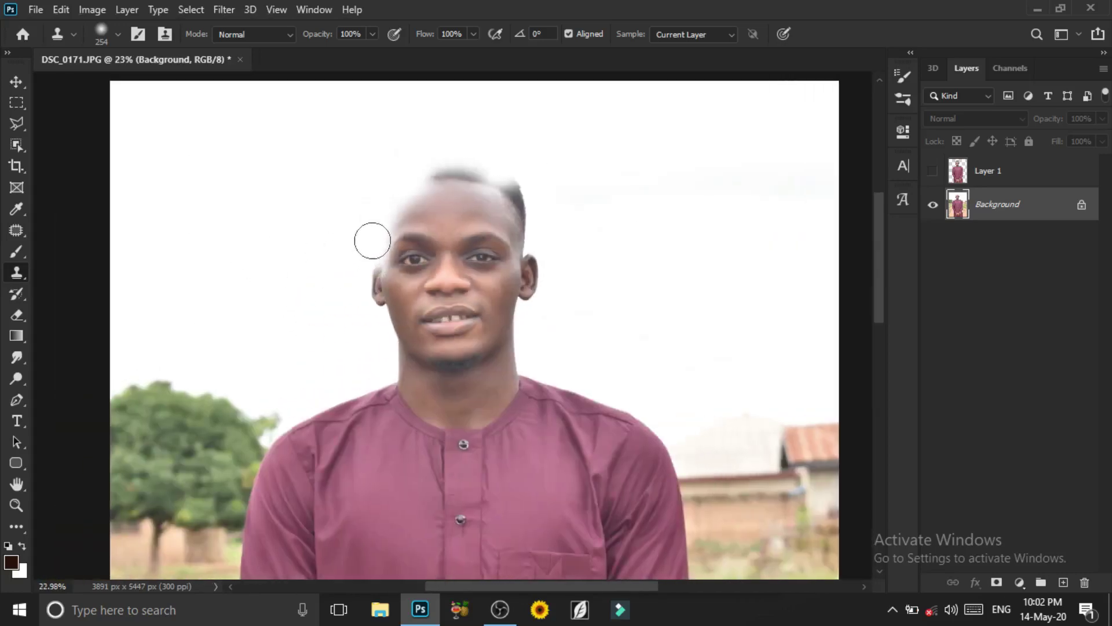
mouse_move(373, 240)
mouse_down()
mouse_move(368, 288)
mouse_move(392, 348)
mouse_move(378, 266)
mouse_up()
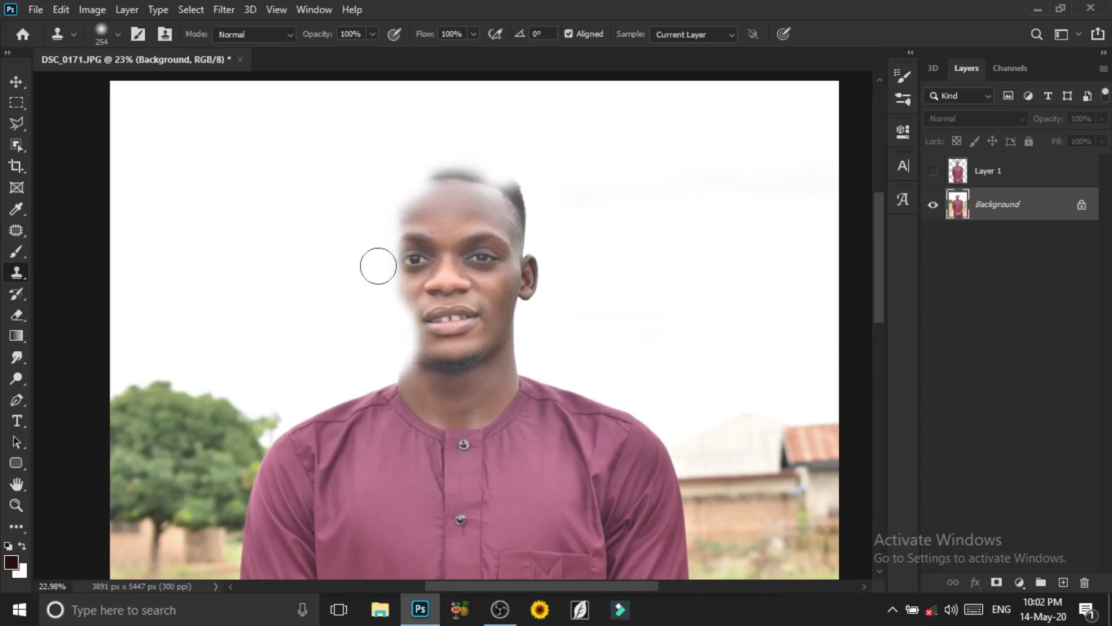
scroll(382, 289, down, 3)
mouse_move(353, 226)
mouse_down()
mouse_move(367, 259)
mouse_move(307, 266)
mouse_move(354, 241)
mouse_move(405, 244)
mouse_up()
scroll(620, 191, up, 3)
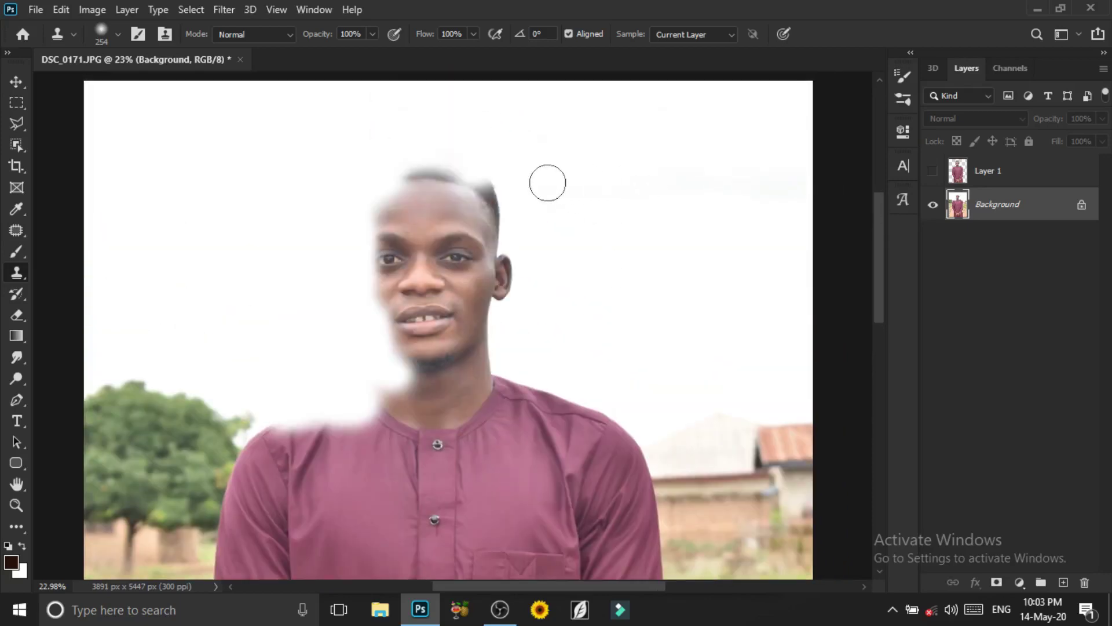
mouse_move(498, 179)
mouse_down()
mouse_move(505, 254)
mouse_move(484, 363)
mouse_move(506, 325)
mouse_up()
scroll(521, 301, down, 3)
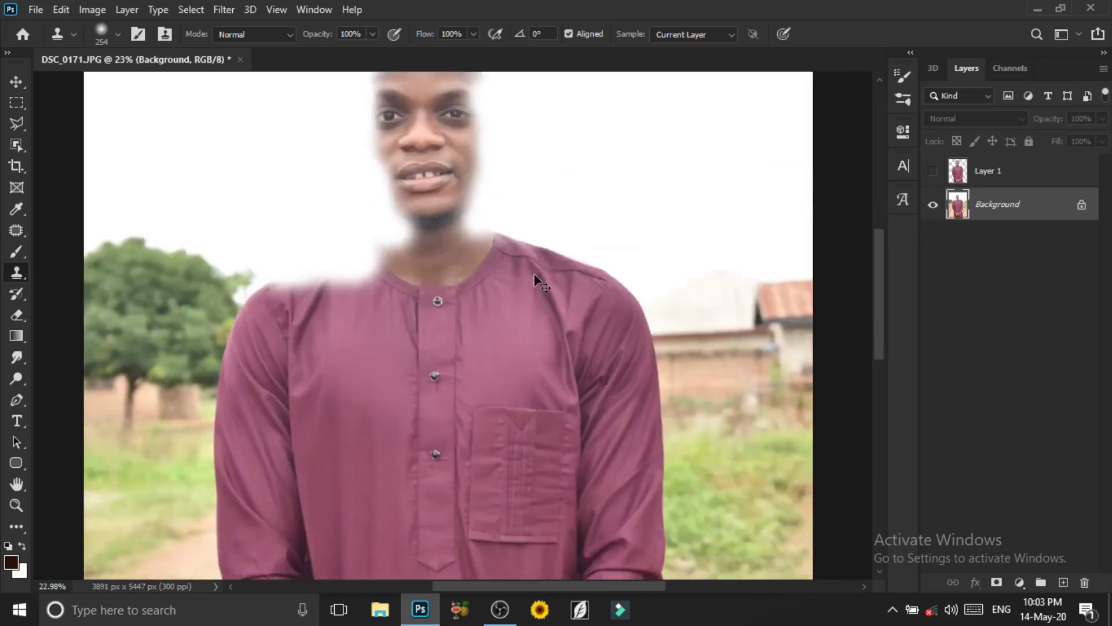
scroll(535, 278, right, 3)
mouse_move(477, 189)
mouse_down()
mouse_move(377, 231)
mouse_move(486, 271)
mouse_move(394, 246)
mouse_move(471, 262)
mouse_move(499, 293)
mouse_move(393, 249)
mouse_up()
scroll(219, 263, left, 1)
scroll(223, 249, left, 3)
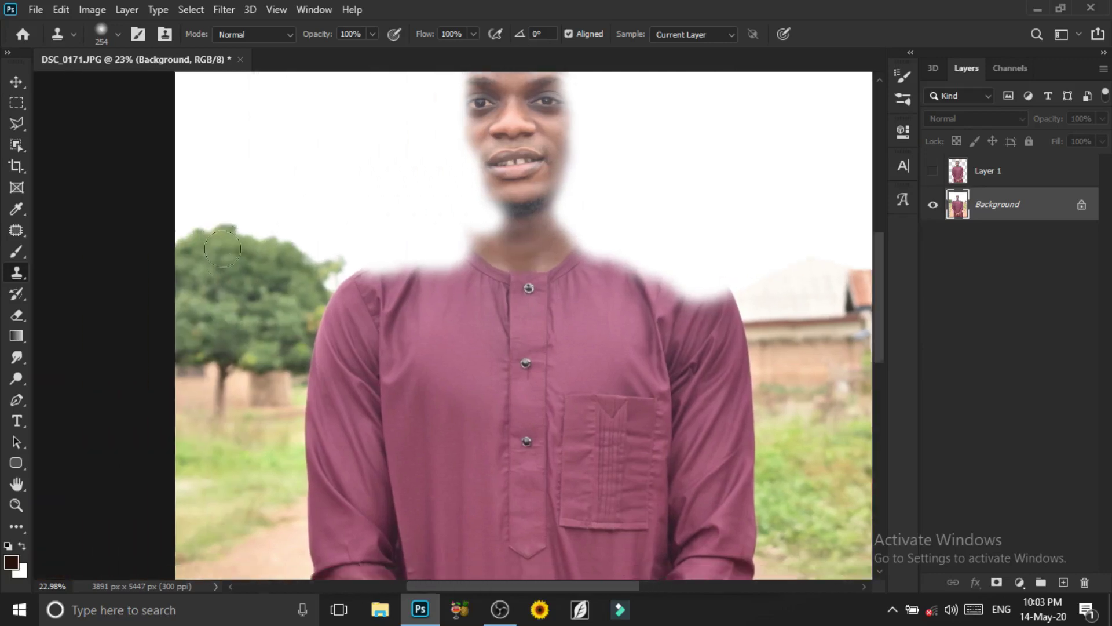
scroll(222, 249, down, 2)
Step: Sample the tree foliage and clone background over the left arm and lower-left sleeve edge
alt+click(220, 207)
mouse_move(301, 222)
mouse_down()
mouse_move(335, 238)
mouse_move(296, 278)
mouse_move(307, 302)
mouse_move(293, 349)
mouse_up()
scroll(321, 249, down, 2)
scroll(289, 330, down, 3)
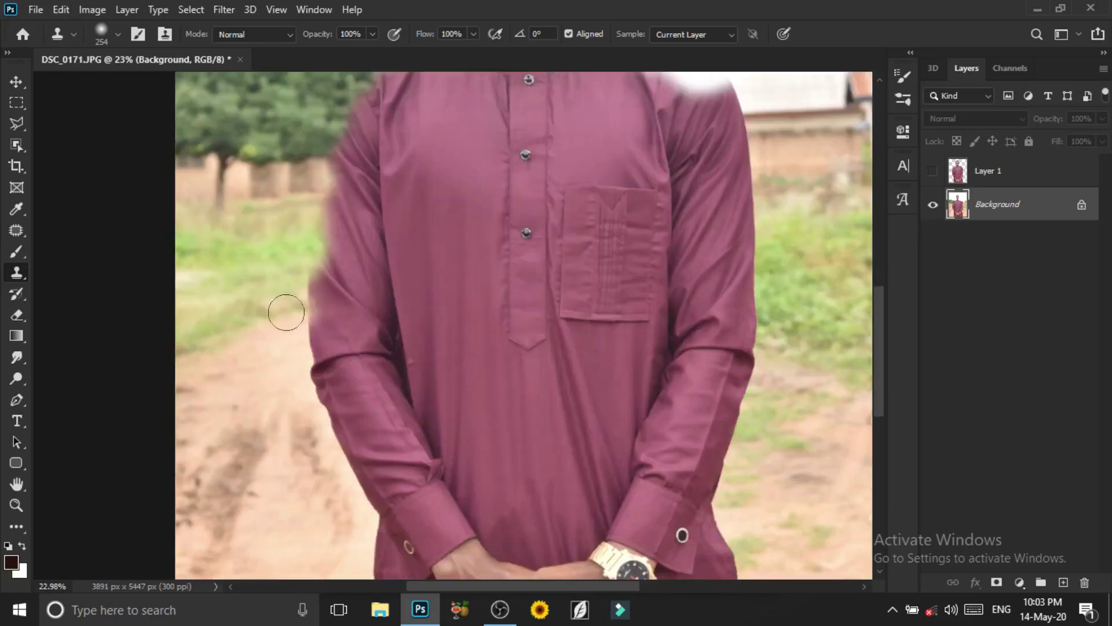
mouse_move(288, 273)
mouse_down()
mouse_move(307, 300)
mouse_move(289, 347)
mouse_move(322, 434)
mouse_up()
scroll(313, 405, down, 3)
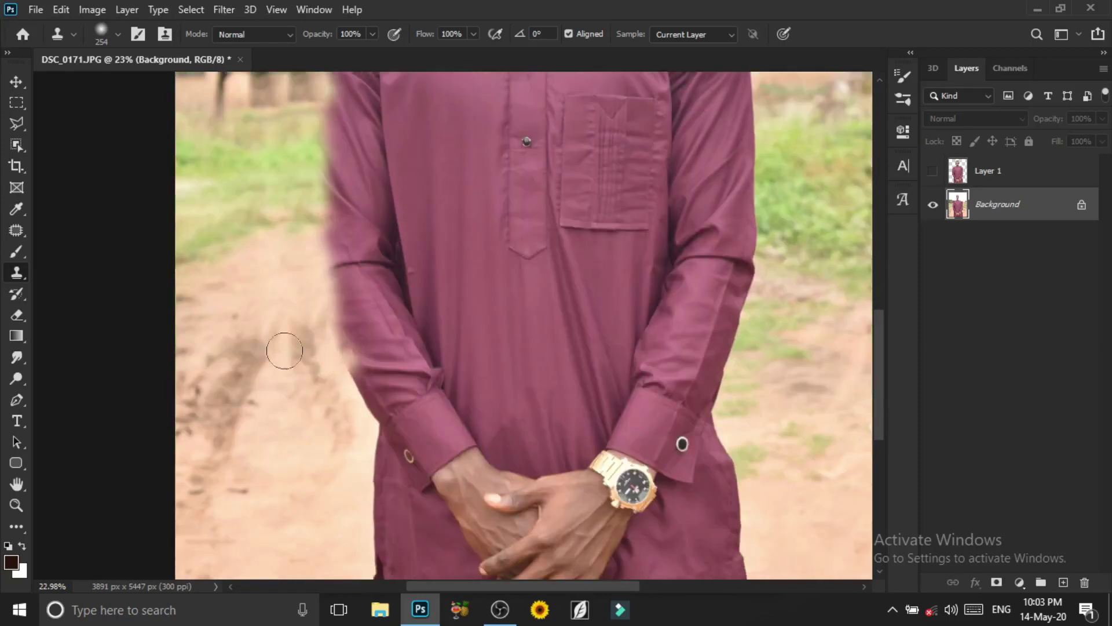
mouse_move(307, 342)
mouse_down()
mouse_move(338, 360)
mouse_move(360, 405)
mouse_move(309, 300)
mouse_move(372, 320)
mouse_move(367, 489)
mouse_move(377, 384)
mouse_move(409, 514)
mouse_move(390, 397)
mouse_move(414, 318)
mouse_up()
scroll(324, 307, down, 3)
scroll(325, 306, down, 1)
Step: Clone surrounding background along the right robe, sleeve and shoulder edges
scroll(646, 241, right, 4)
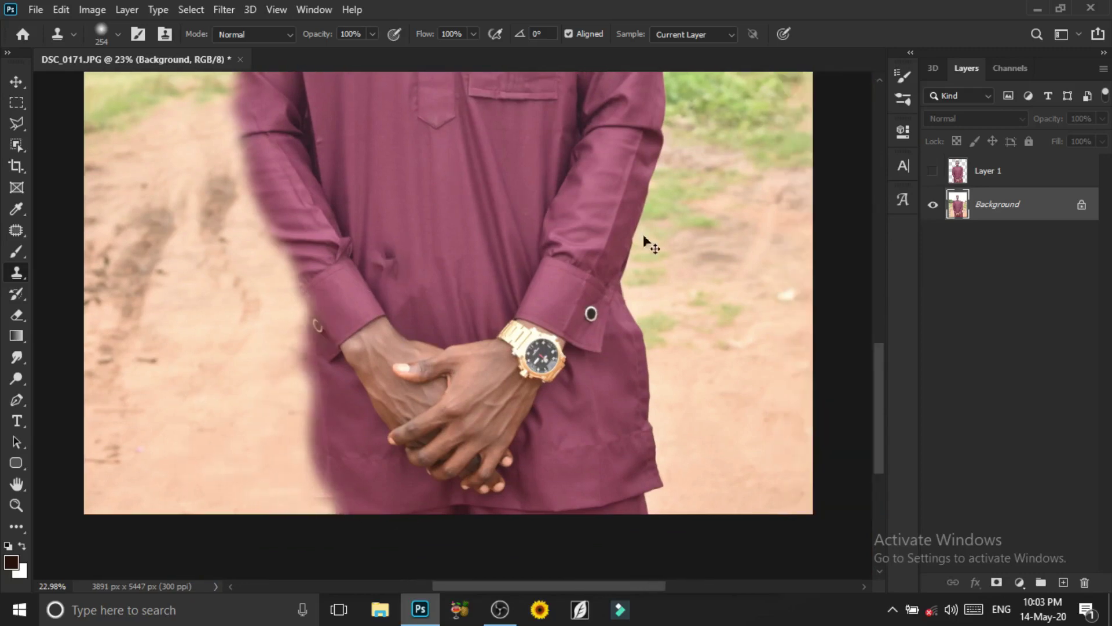
scroll(683, 313, down, 1)
mouse_move(579, 320)
mouse_down()
mouse_move(576, 423)
mouse_move(562, 461)
mouse_move(585, 295)
mouse_up()
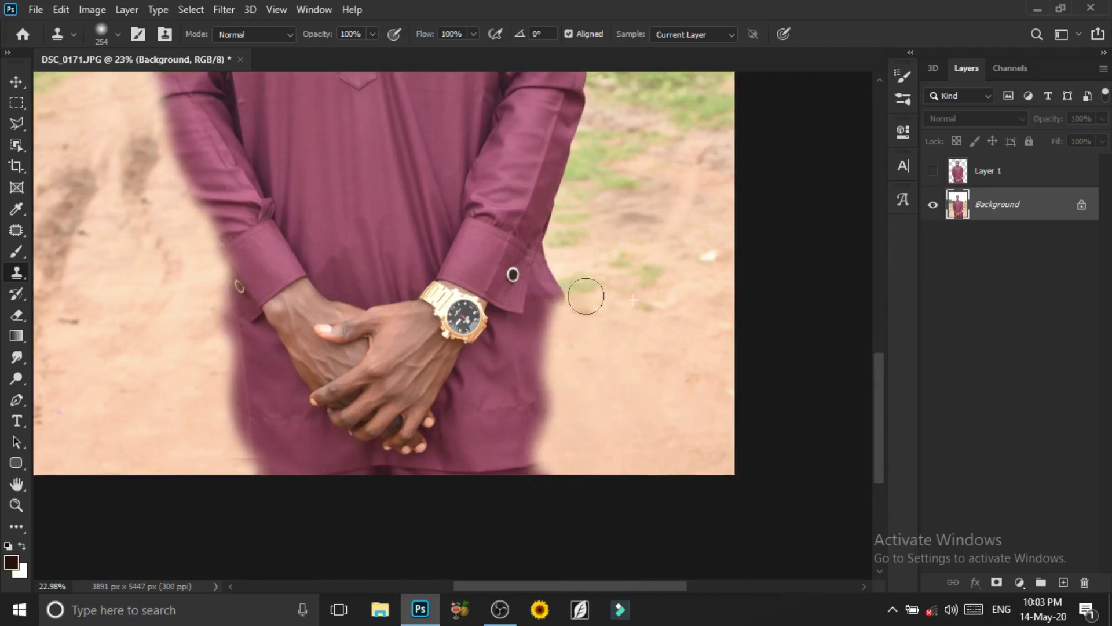
scroll(637, 301, up, 1)
drag(563, 360, 544, 283)
scroll(579, 290, up, 2)
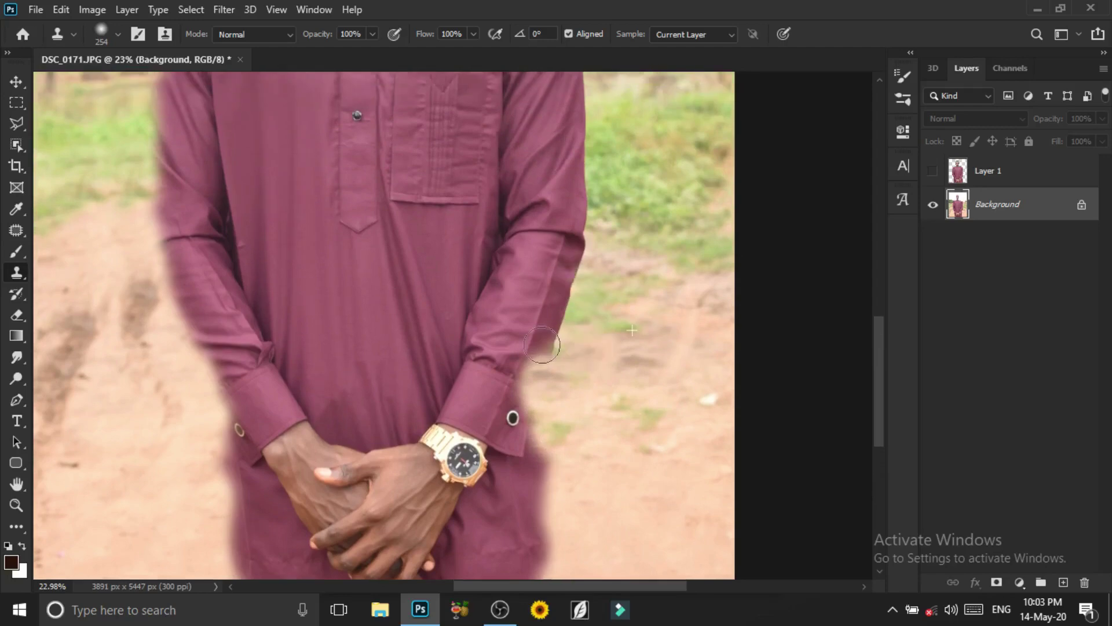
drag(556, 350, 576, 200)
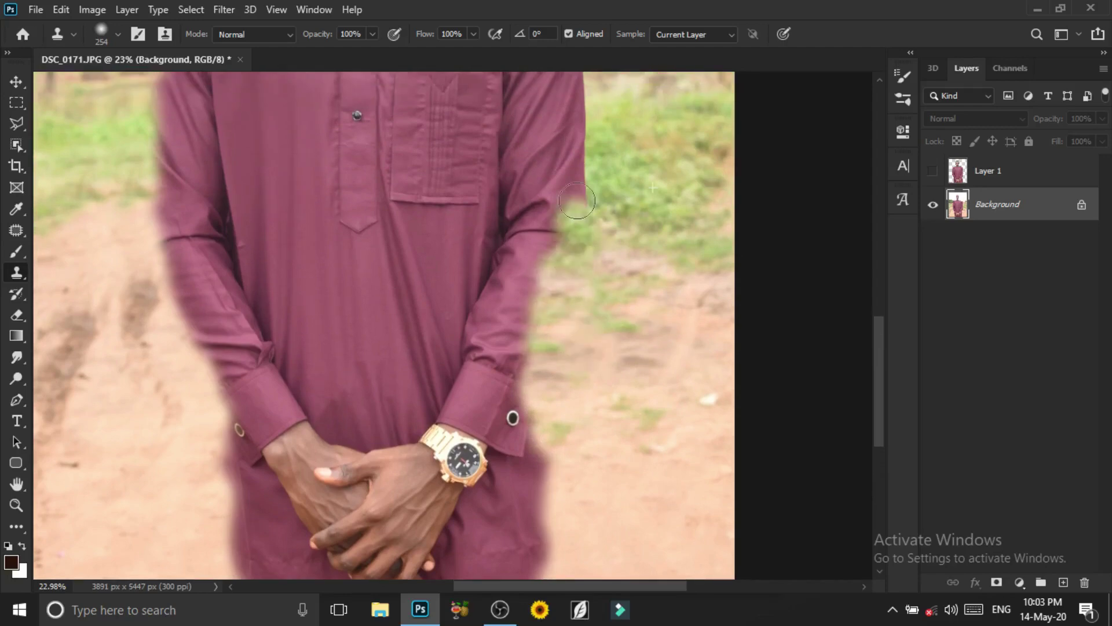
scroll(625, 233, up, 2)
drag(601, 298, 603, 248)
scroll(649, 312, up, 2)
drag(588, 325, 562, 169)
scroll(586, 213, up, 1)
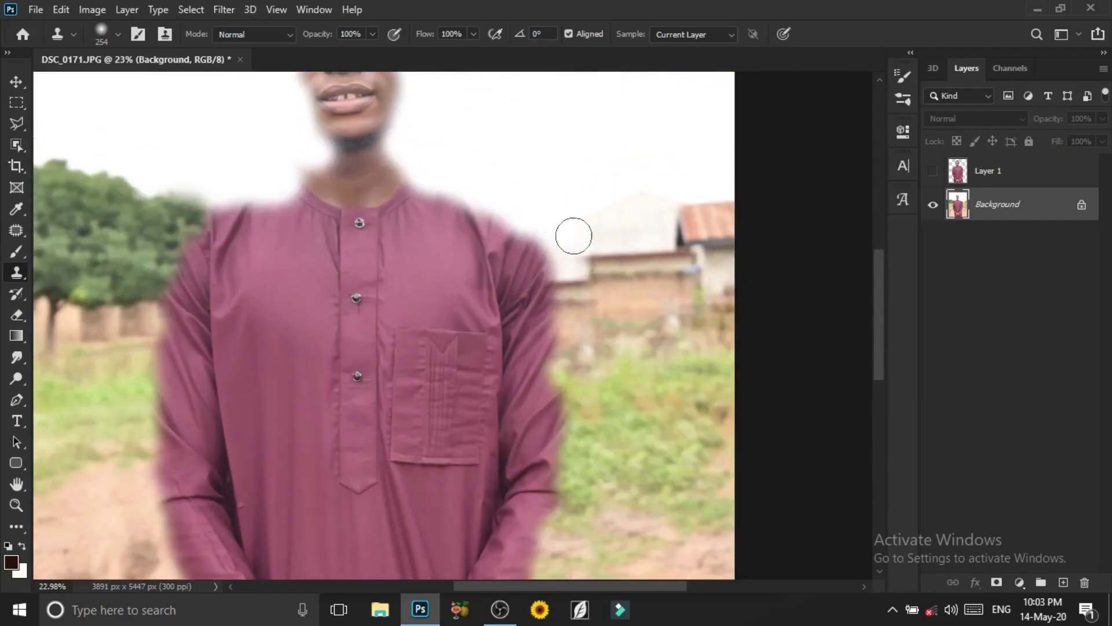
scroll(574, 236, down, 3)
scroll(534, 339, down, 1)
Step: Apply a Gaussian Blur of about 52.4 px radius to the Background layer
key(v)
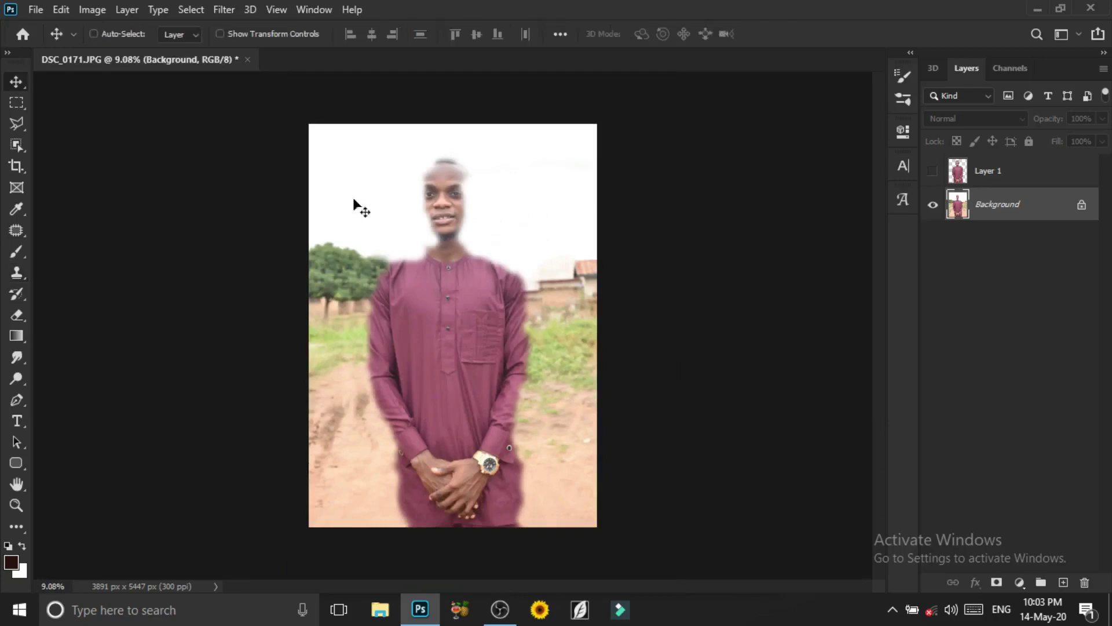
click(222, 10)
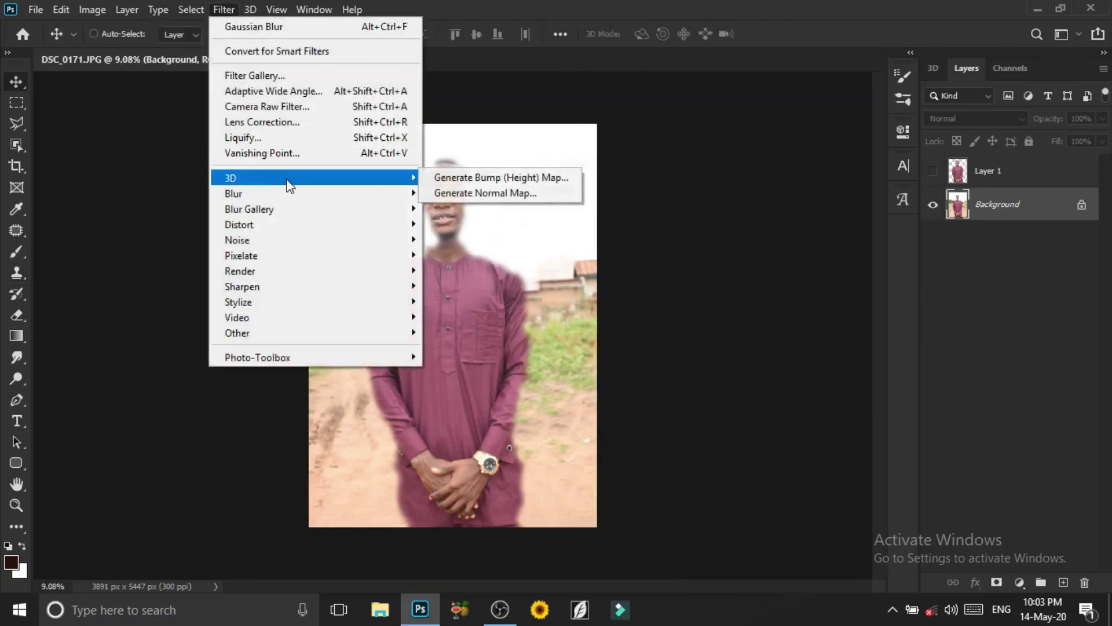
mouse_move(233, 193)
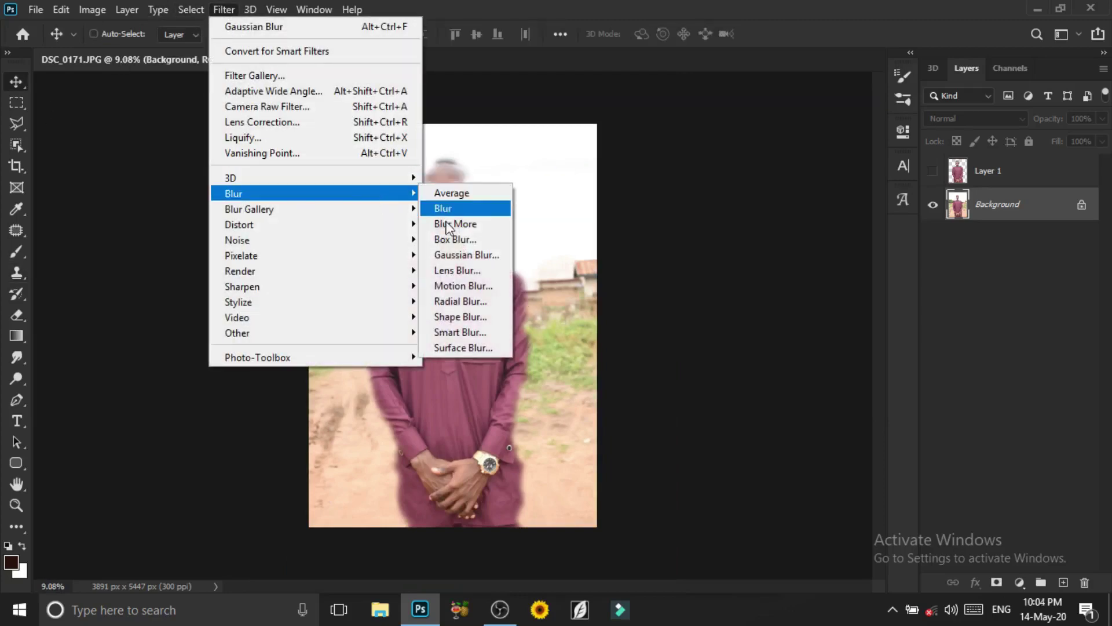
click(471, 250)
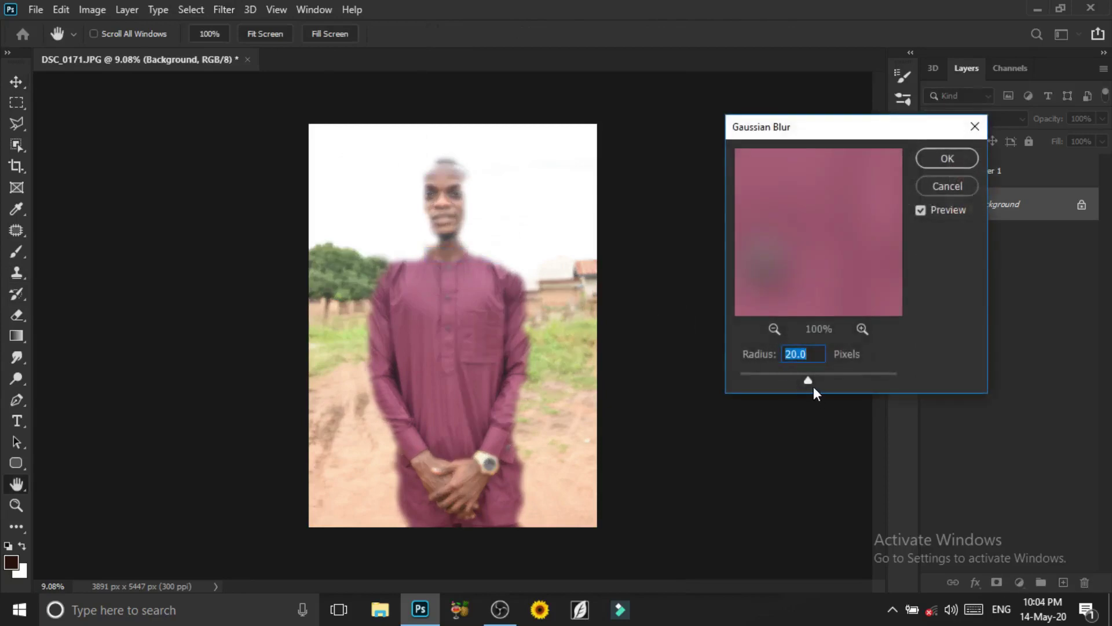
drag(810, 382, 829, 381)
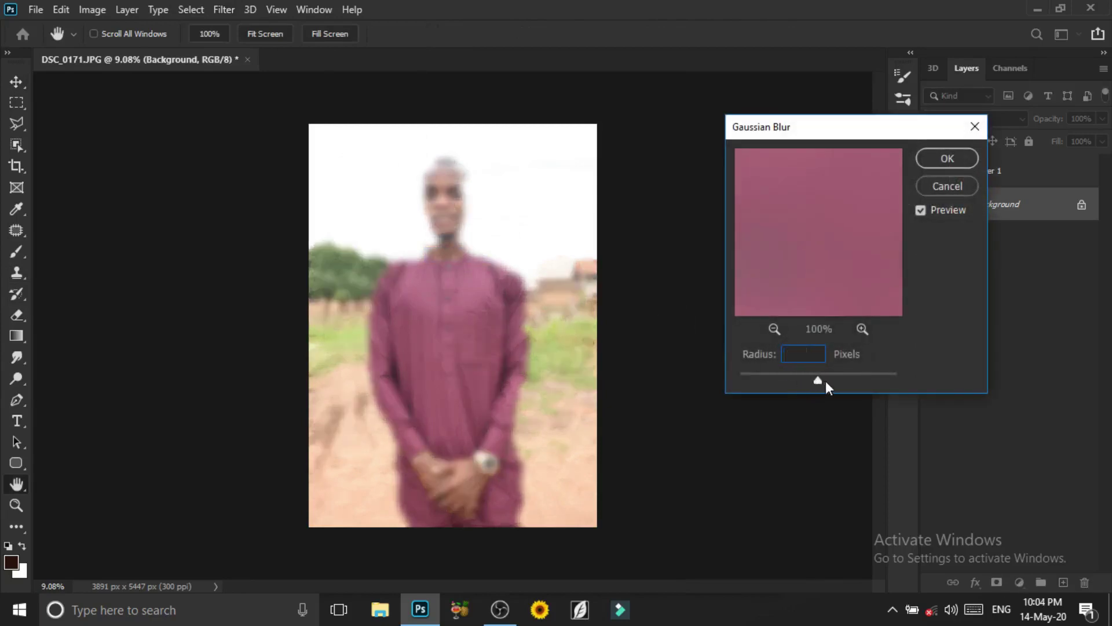
click(947, 158)
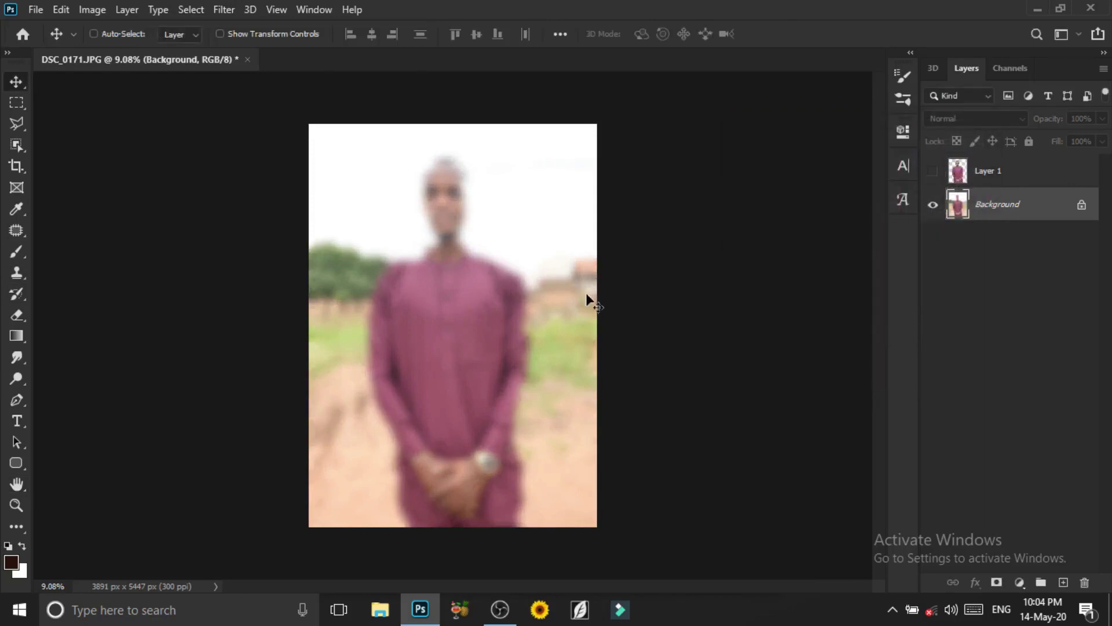
Step: Show Layer 1 again and review the sharp man over the blurred backdrop
click(932, 172)
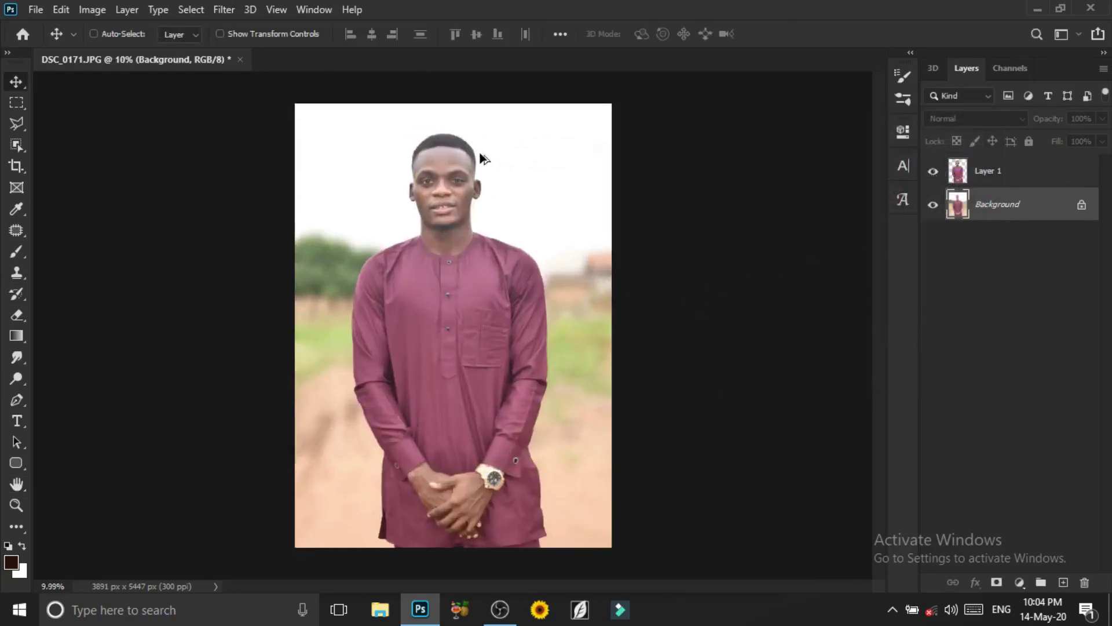
scroll(409, 111, up, 3)
scroll(407, 145, up, 2)
scroll(414, 178, up, 2)
scroll(415, 179, down, 3)
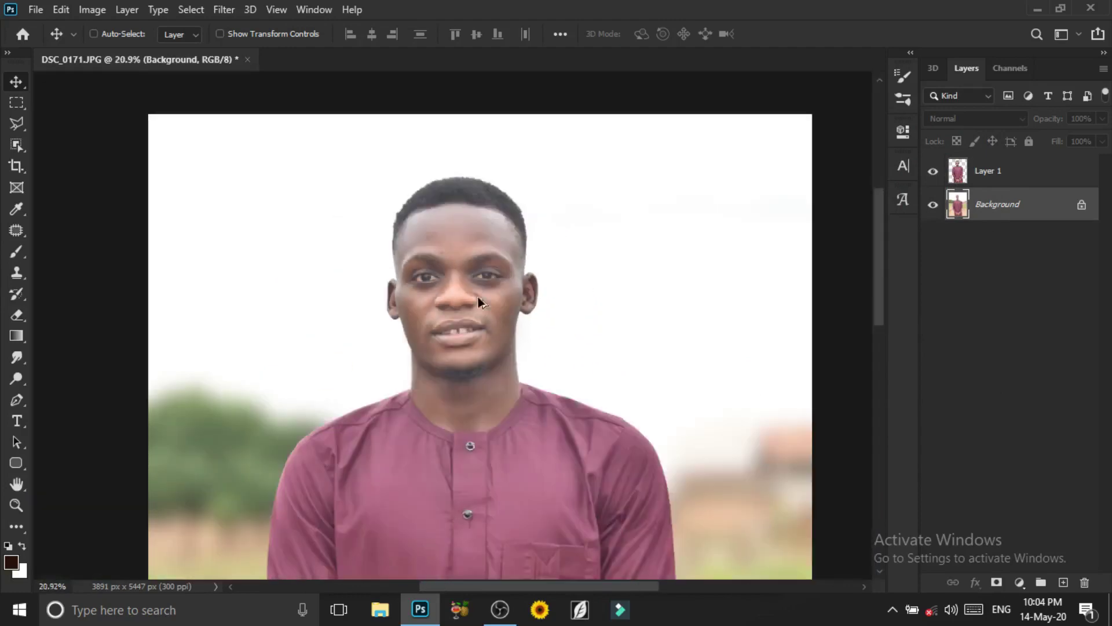
scroll(397, 427, up, 2)
scroll(397, 427, up, 1)
scroll(398, 427, down, 3)
scroll(526, 402, down, 2)
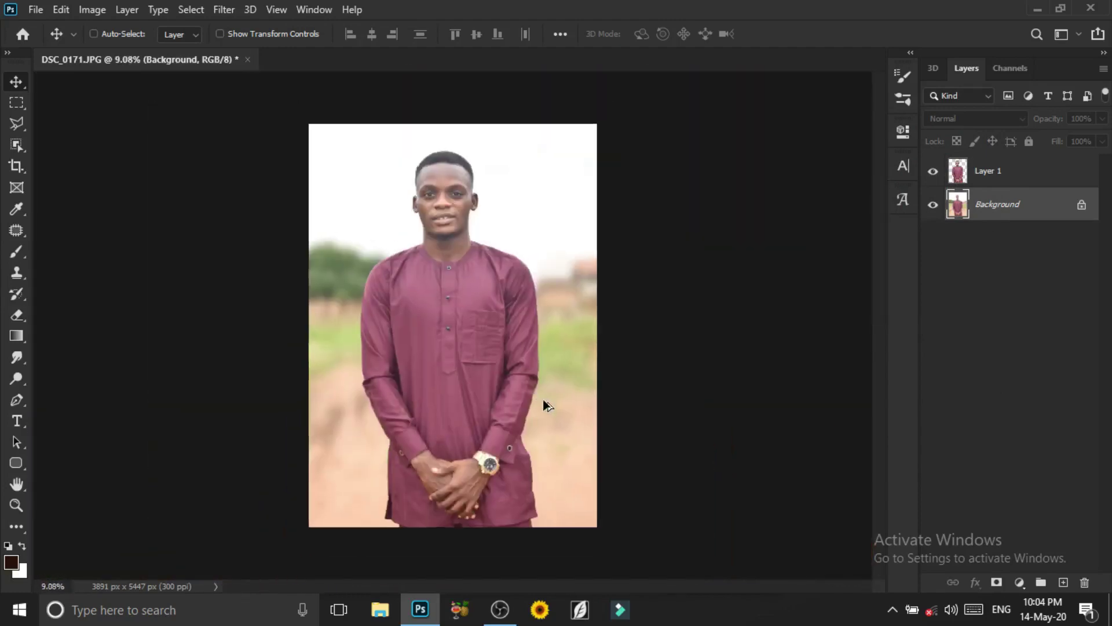
Step: Merge Layer 1 and Background into a single Background layer
shift+click(1013, 177)
right_click(1052, 172)
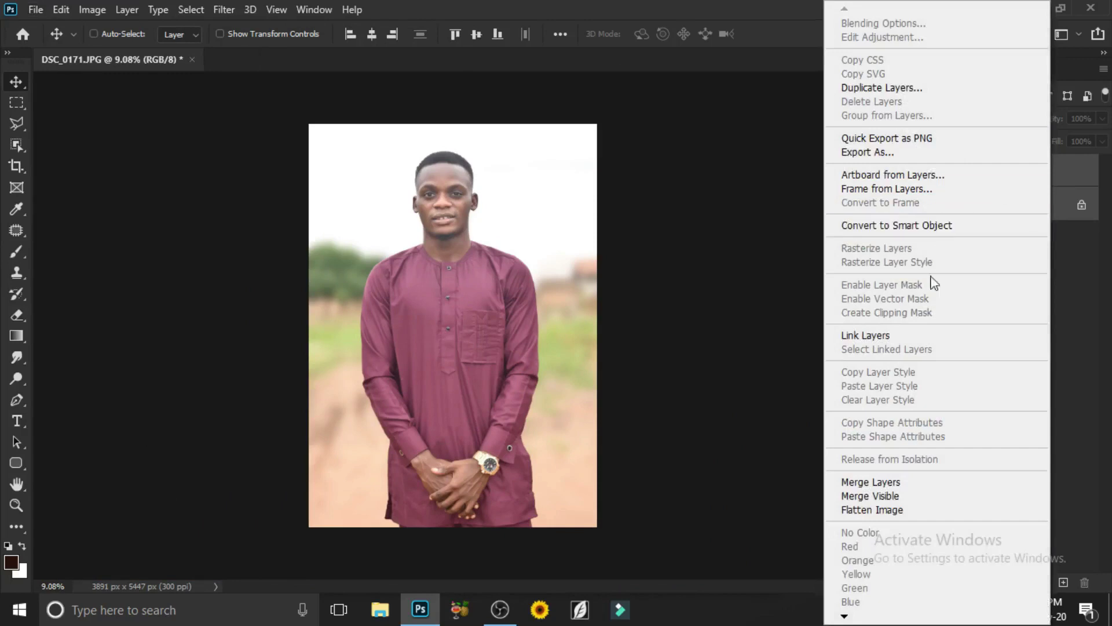
click(918, 482)
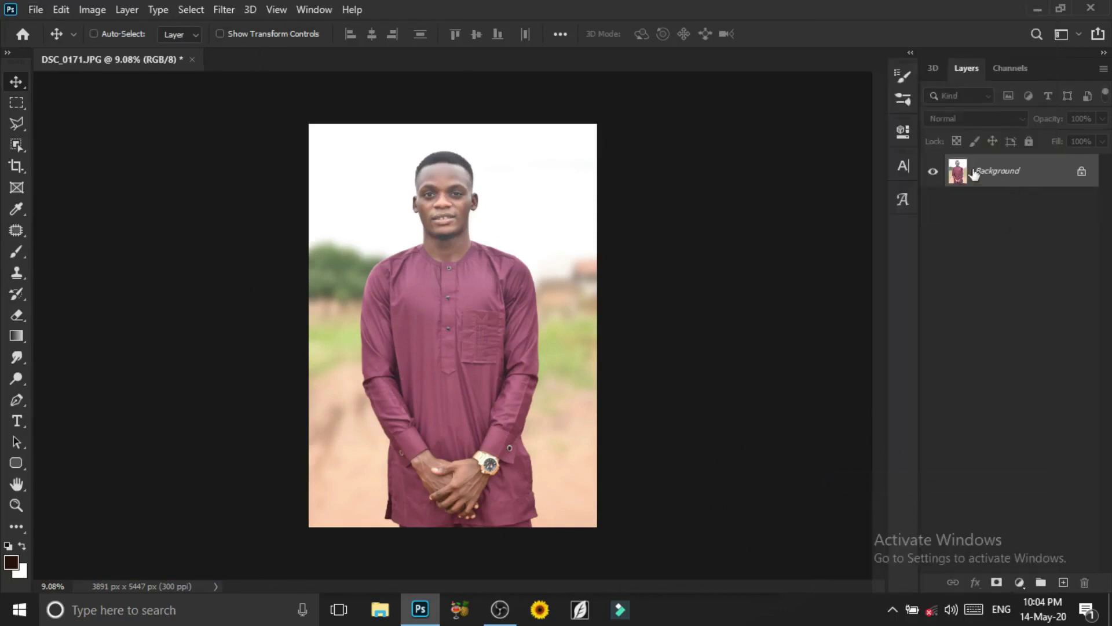
Step: Duplicate the Background into a Background copy layer
right_click(1021, 182)
click(1021, 208)
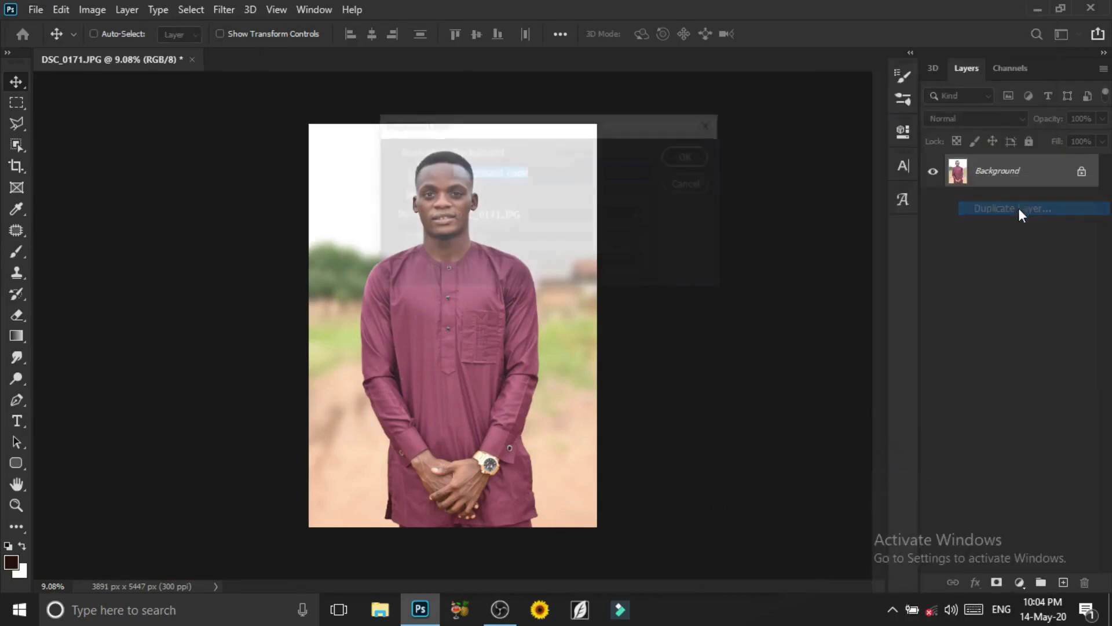
click(688, 155)
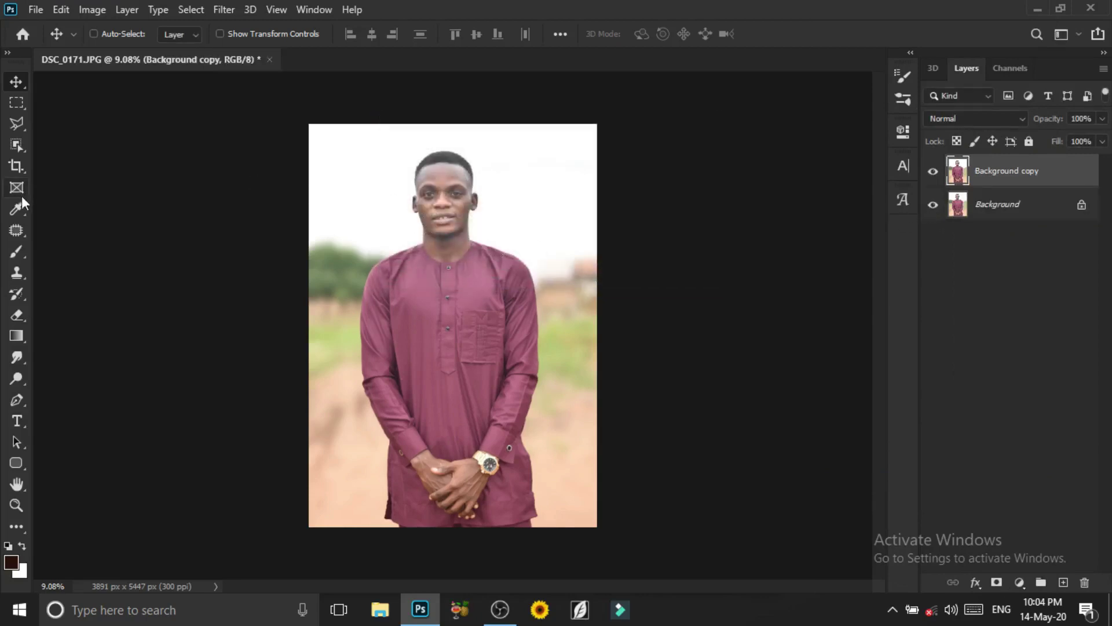
click(15, 251)
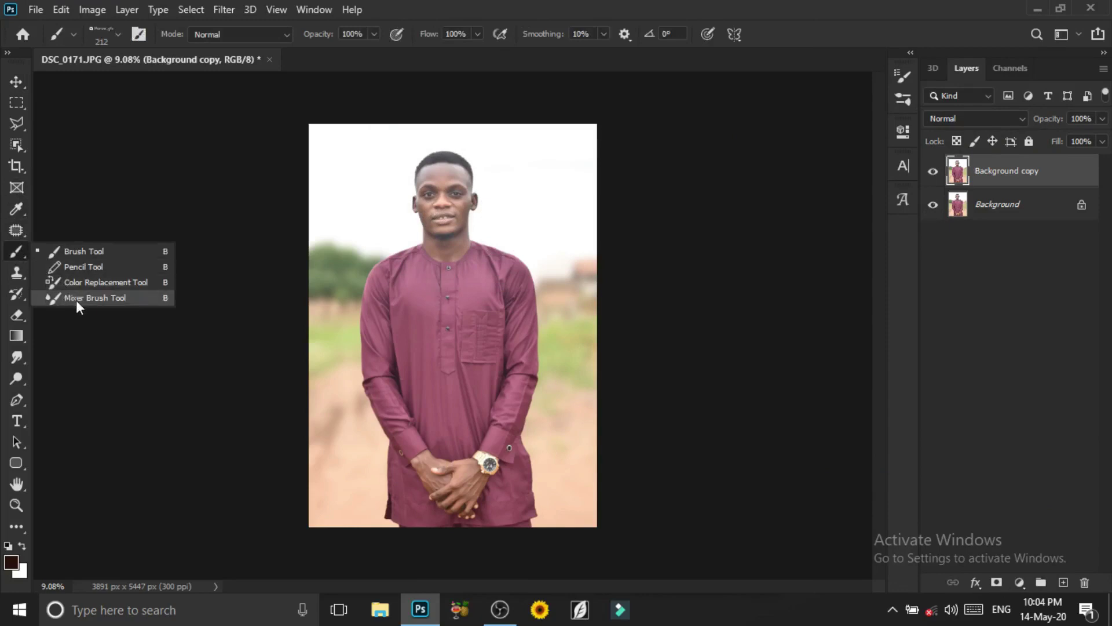
Step: Choose the Mixer Brush at about 154 px and smooth the mid and upper-right forehead
click(77, 296)
scroll(435, 130, up, 6)
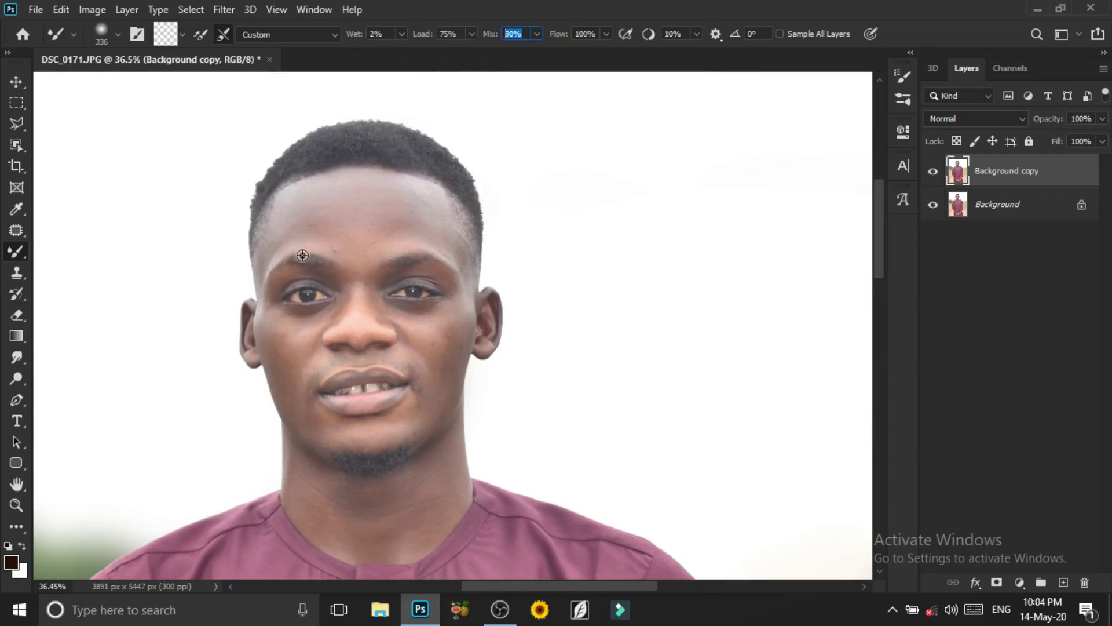
scroll(325, 220, up, 1)
scroll(440, 220, up, 3)
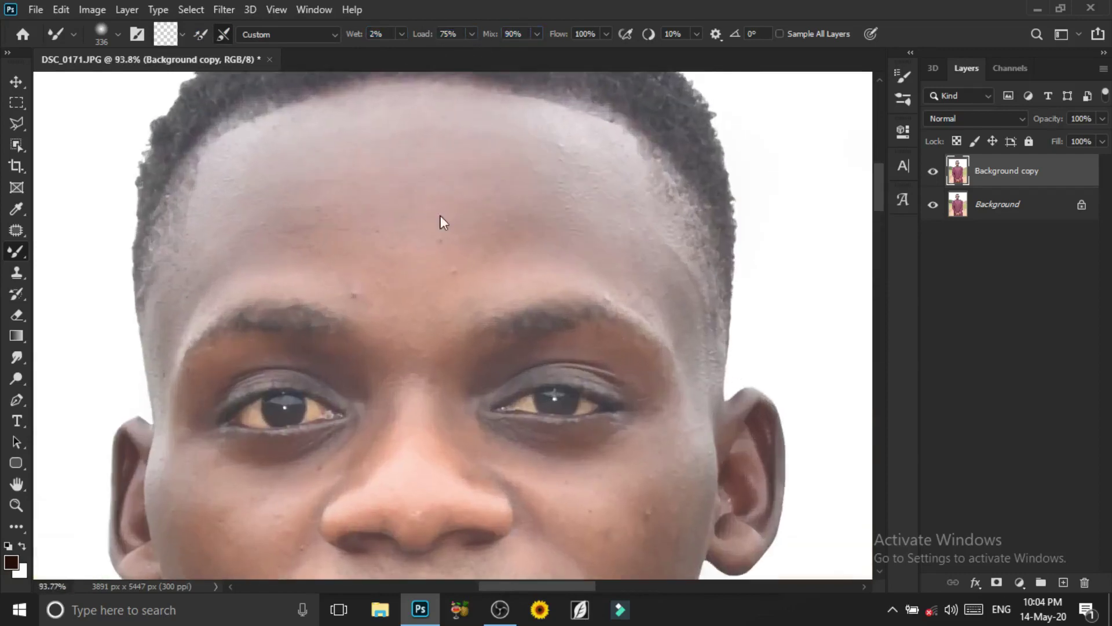
drag(442, 222, 368, 199)
scroll(369, 199, up, 1)
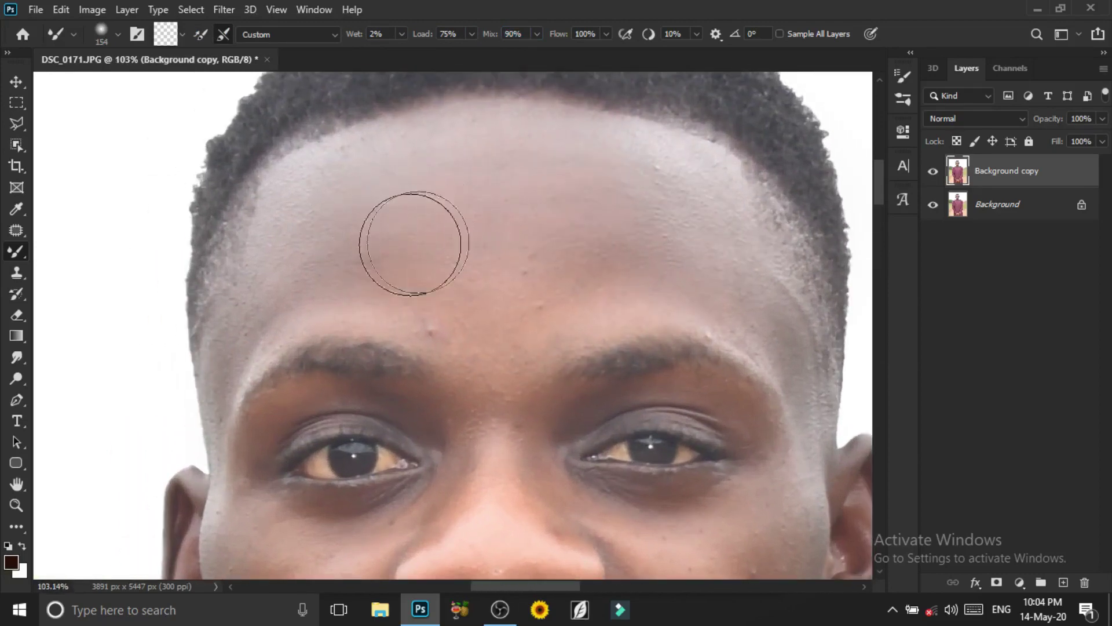
drag(414, 243, 486, 255)
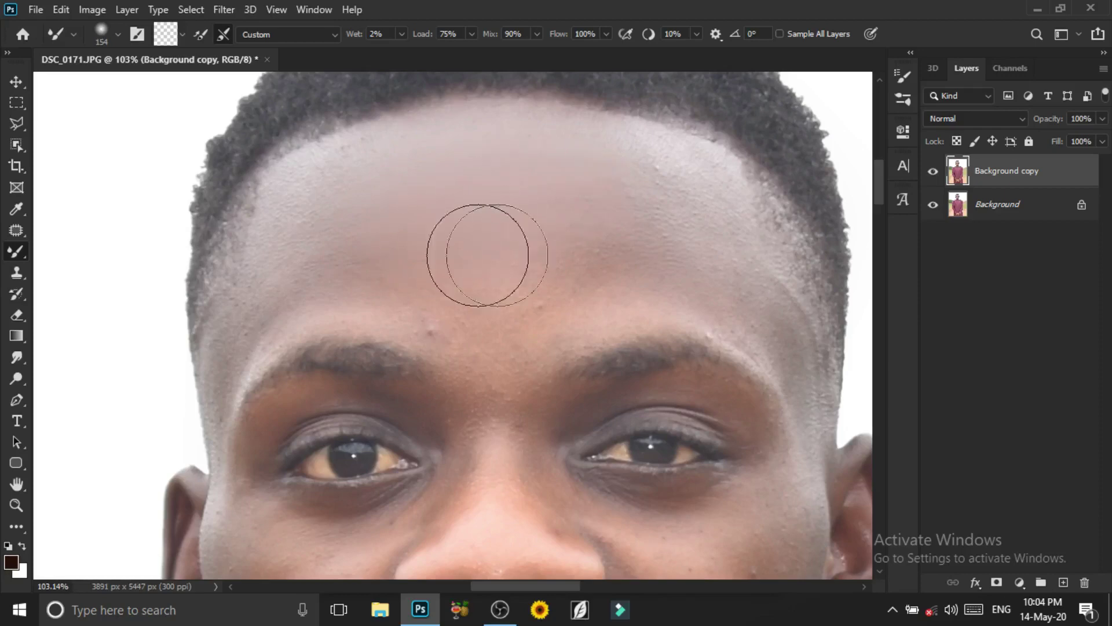
scroll(609, 235, right, 2)
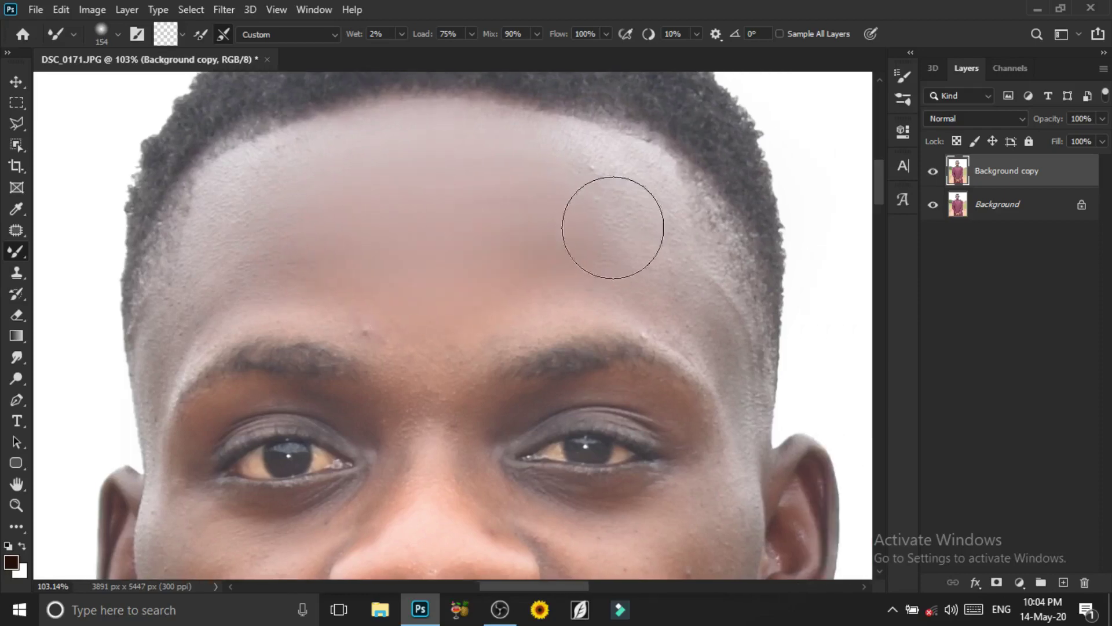
drag(613, 227, 621, 188)
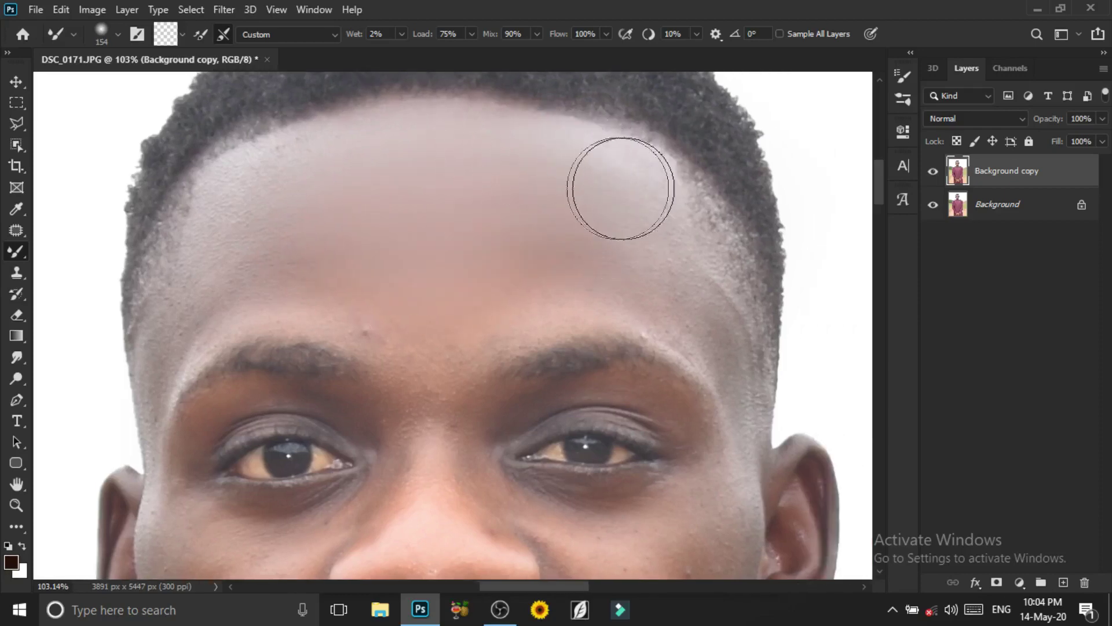
Step: Blend the skin across the left forehead, right temple and brow, adjusting brush size
scroll(394, 174, left, 2)
scroll(473, 206, up, 1)
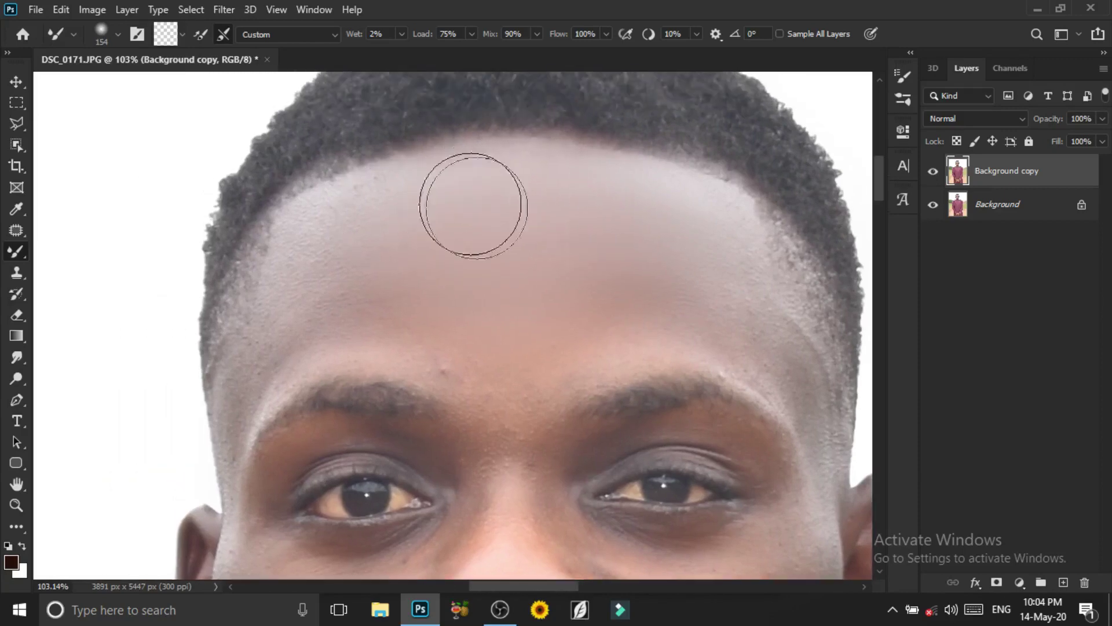
key(bracketleft)
drag(390, 193, 349, 285)
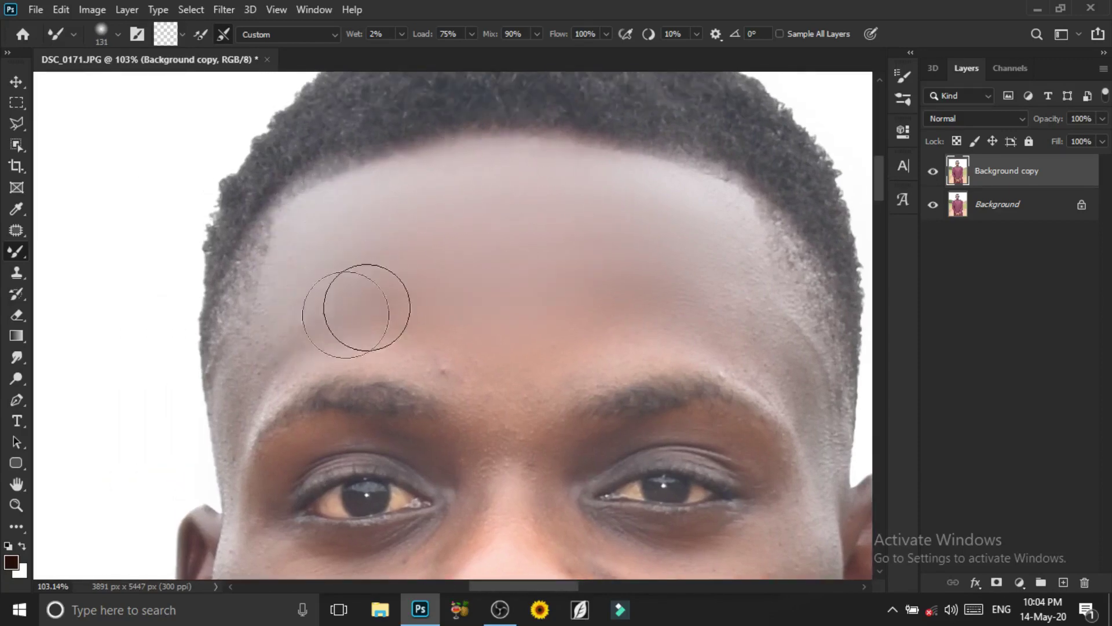
scroll(484, 295, down, 2)
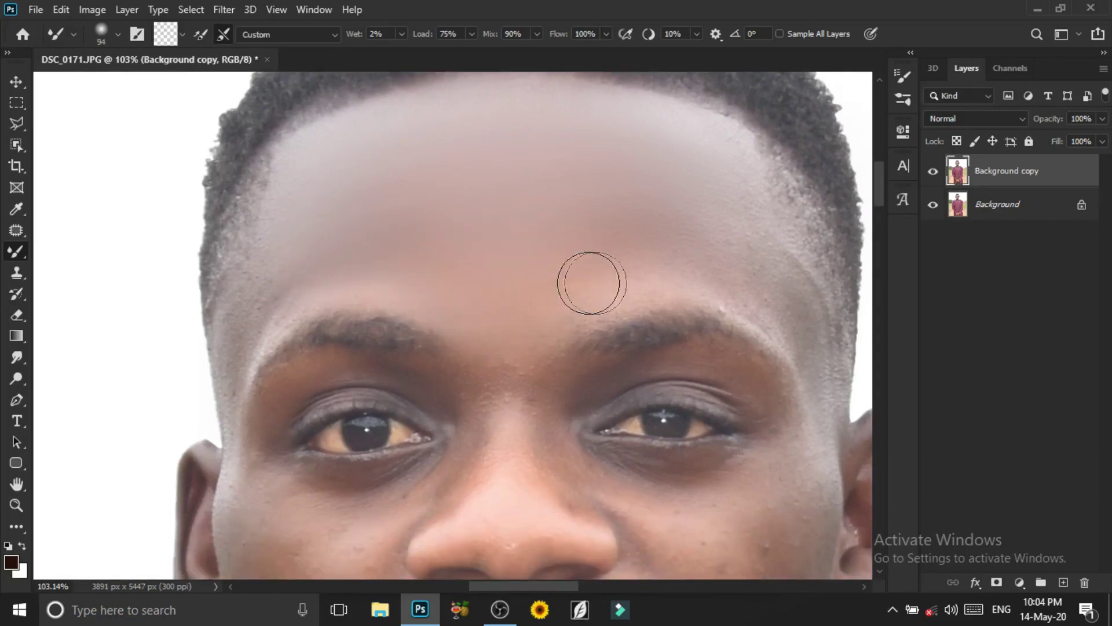
scroll(537, 275, right, 2)
key(bracketright)
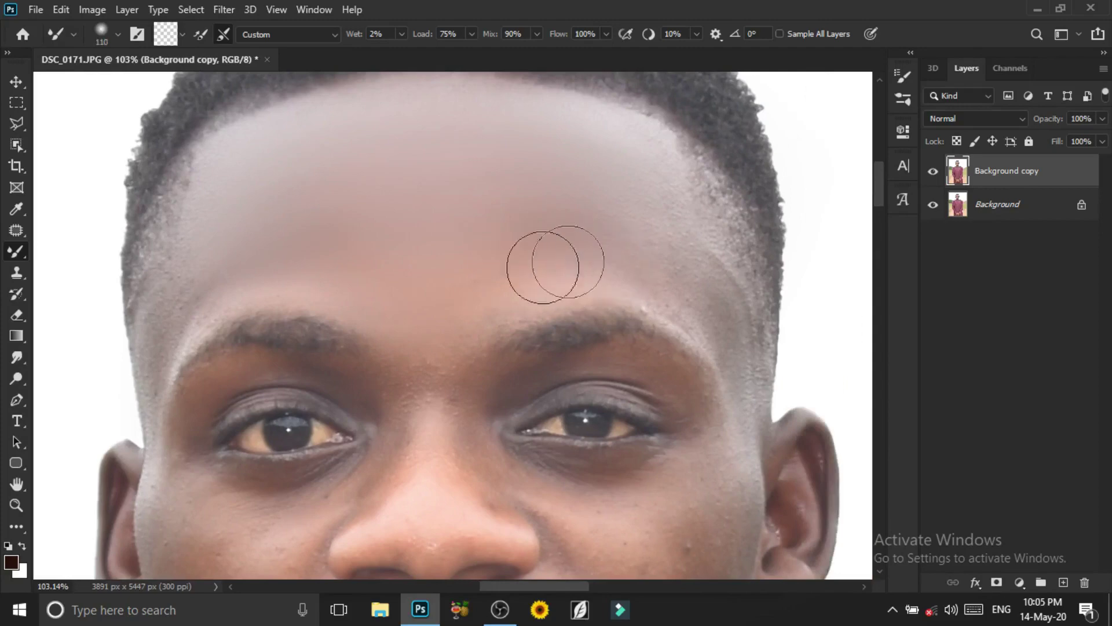
scroll(613, 191, right, 2)
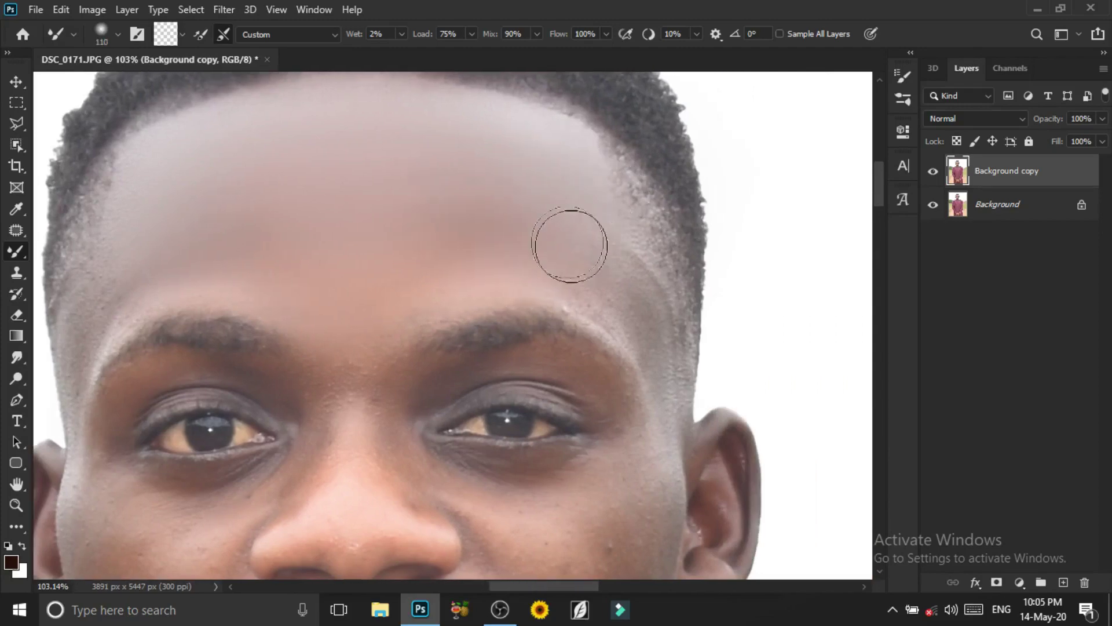
mouse_move(593, 234)
mouse_down()
mouse_move(640, 324)
mouse_move(576, 293)
mouse_move(437, 272)
mouse_up()
scroll(487, 277, left, 2)
scroll(417, 290, left, 3)
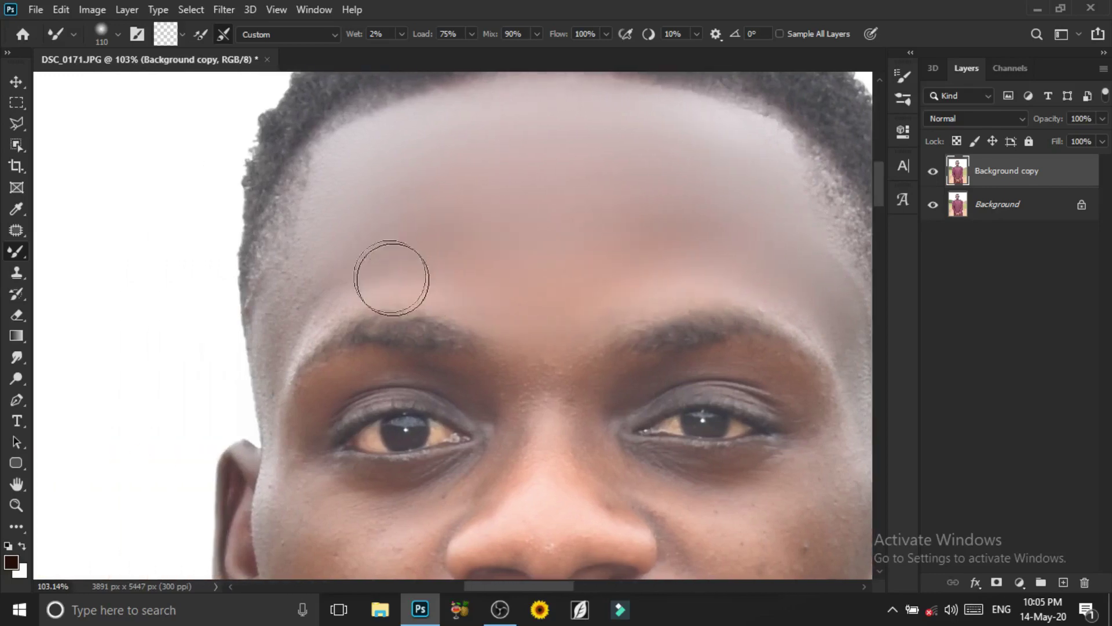
scroll(342, 272, down, 2)
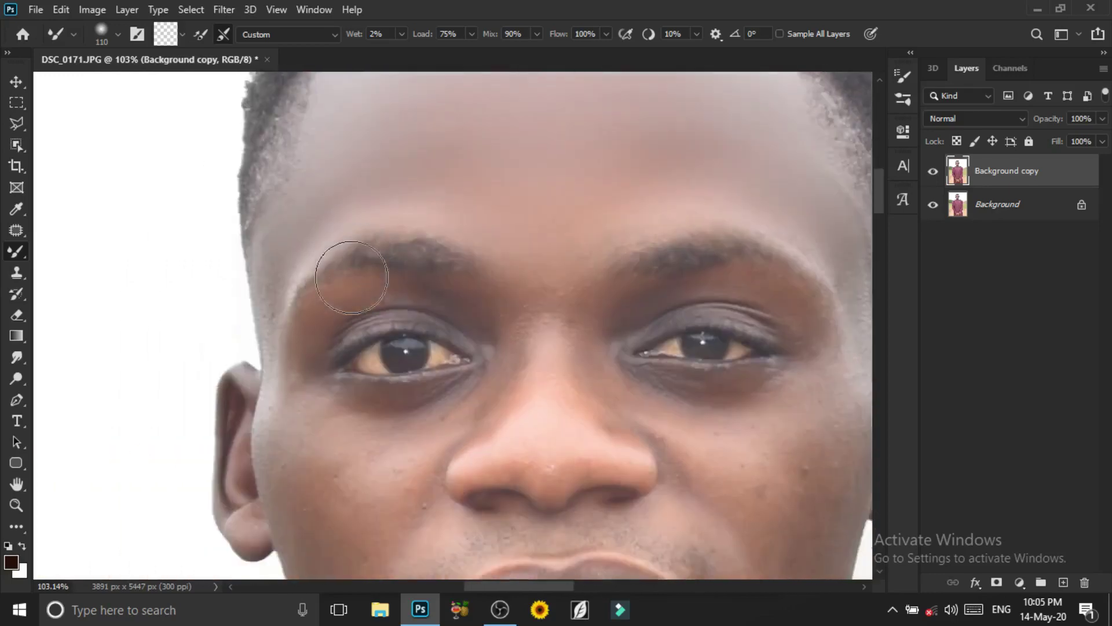
scroll(371, 271, left, 2)
mouse_move(371, 271)
mouse_down()
mouse_move(351, 272)
mouse_move(368, 300)
mouse_up()
scroll(367, 309, down, 2)
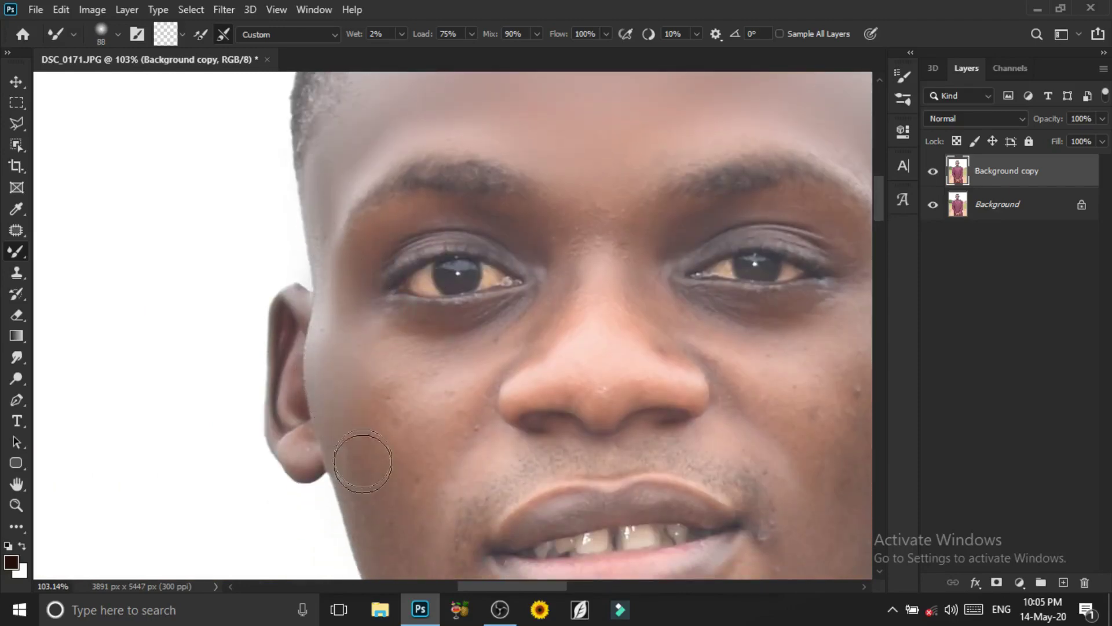
Step: Blend the skin across the first cheek with the Mixer Brush, resizing it as needed
scroll(337, 381, down, 2)
drag(330, 360, 372, 360)
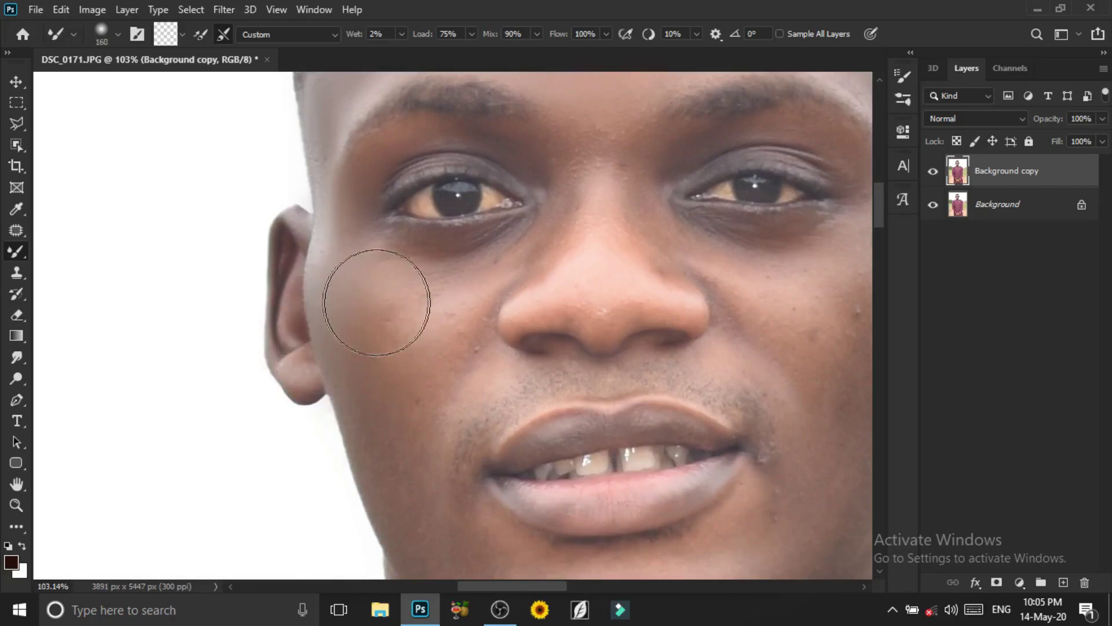
mouse_move(428, 302)
mouse_down()
mouse_move(384, 298)
mouse_move(392, 355)
mouse_up()
drag(459, 360, 440, 360)
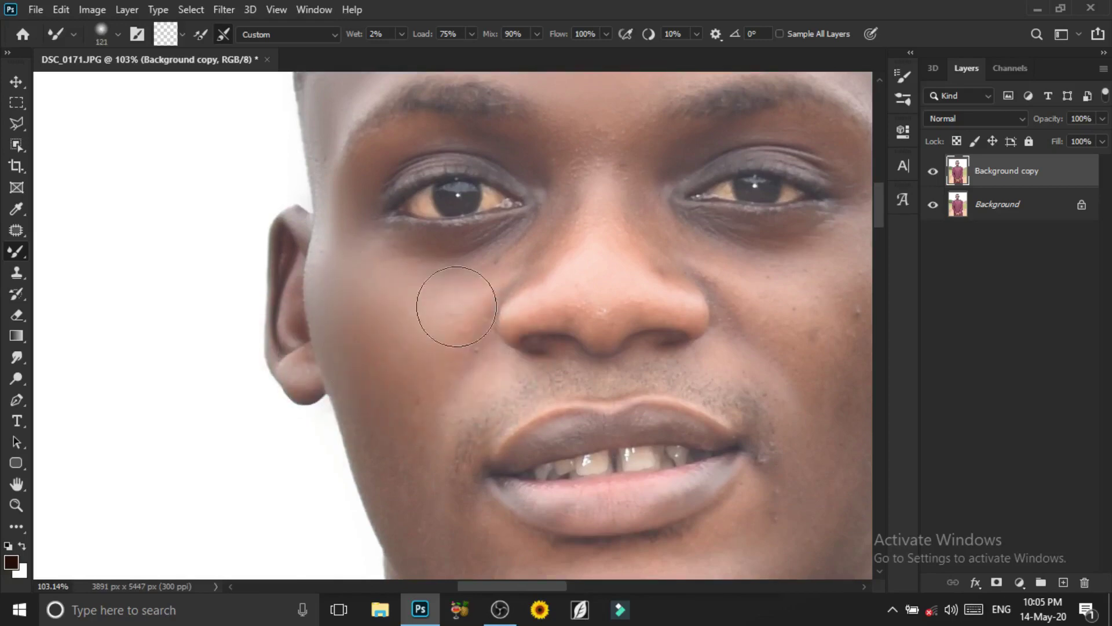
drag(451, 306, 434, 306)
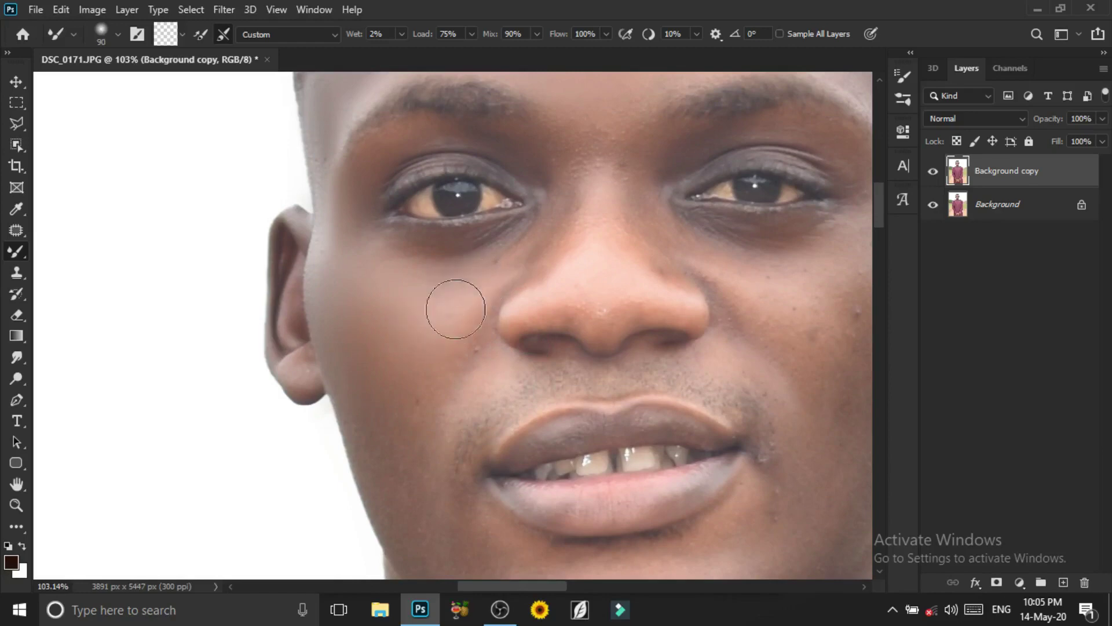
scroll(447, 392, down, 2)
drag(404, 316, 432, 315)
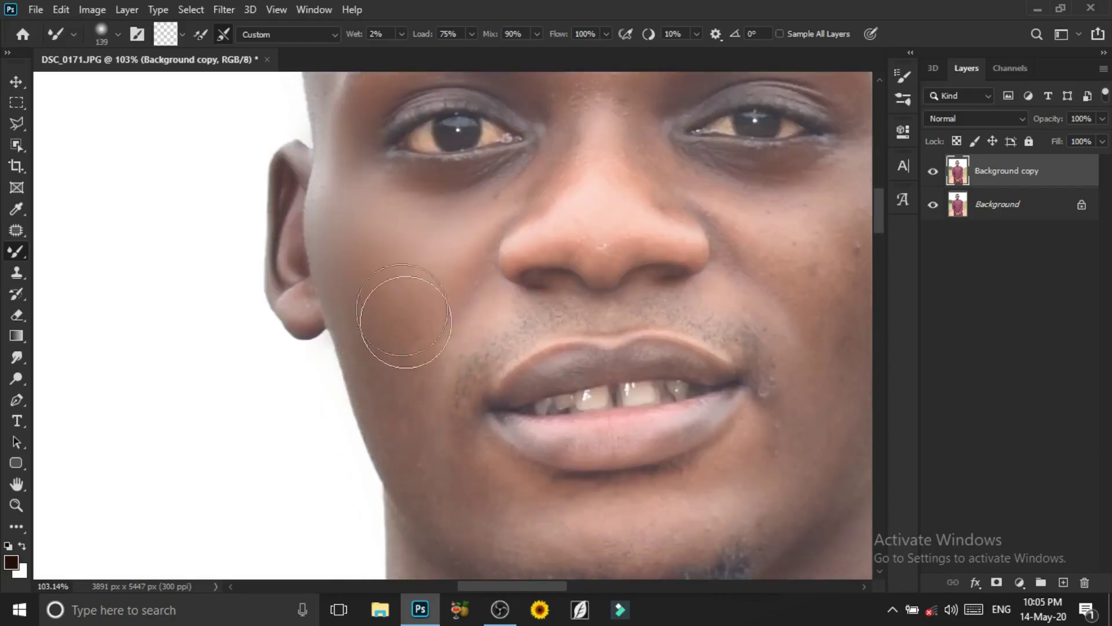
drag(427, 390, 406, 390)
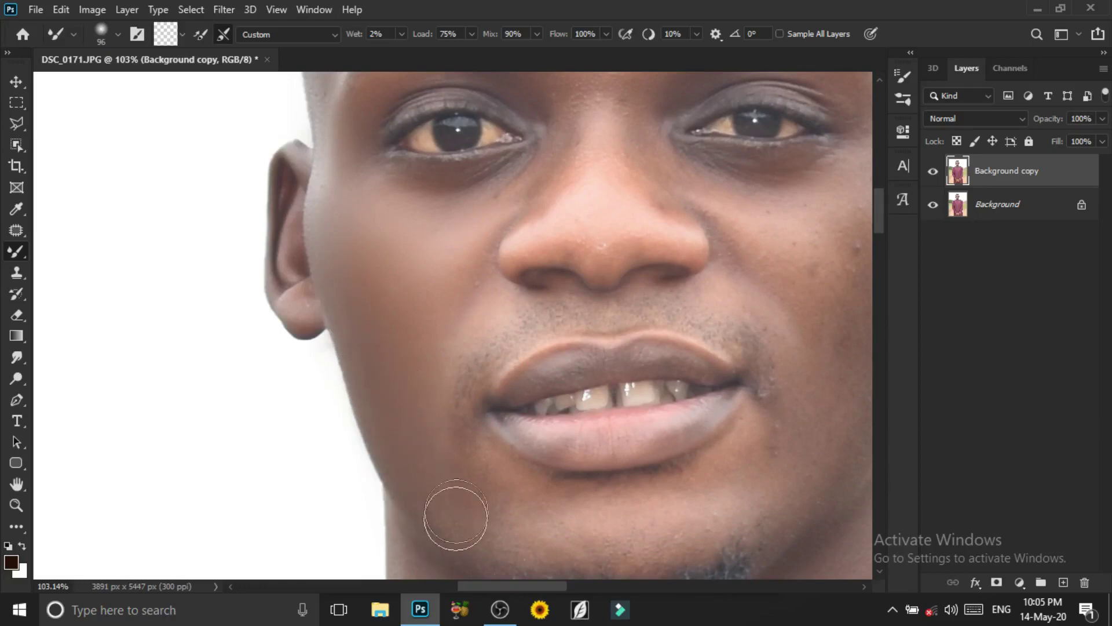
Step: Smooth the other cheek and the chin, using a larger brush then a finer one
scroll(496, 384, right, 3)
scroll(561, 339, up, 2)
scroll(561, 339, up, 1)
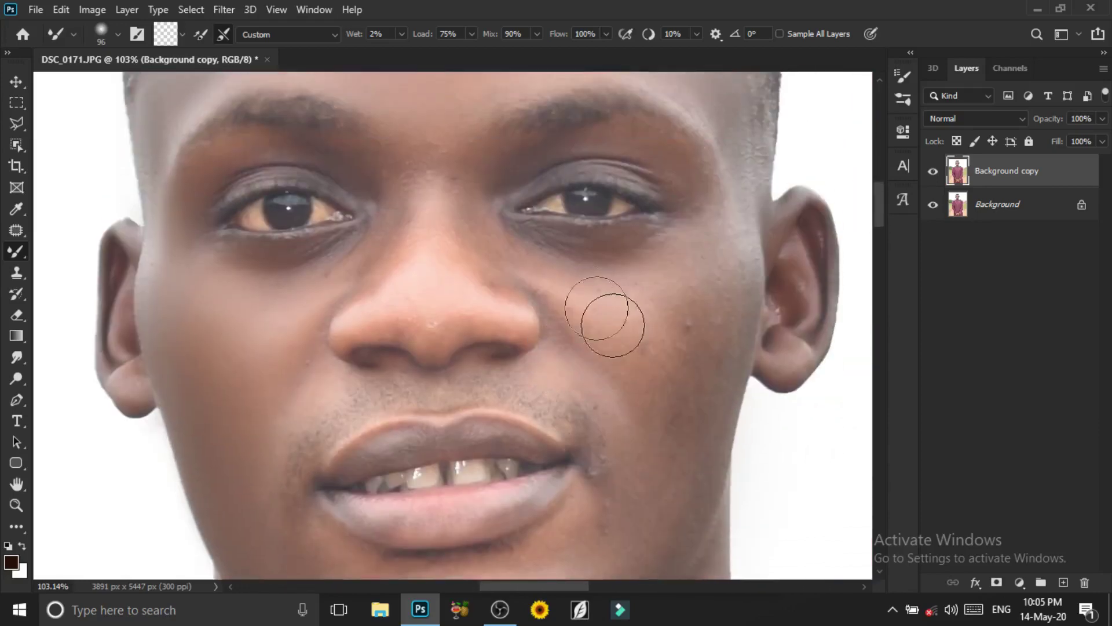
mouse_move(611, 332)
mouse_down()
mouse_move(645, 332)
mouse_move(703, 293)
mouse_move(690, 280)
mouse_move(659, 399)
mouse_move(671, 385)
mouse_up()
scroll(670, 447, down, 3)
drag(670, 318, 643, 319)
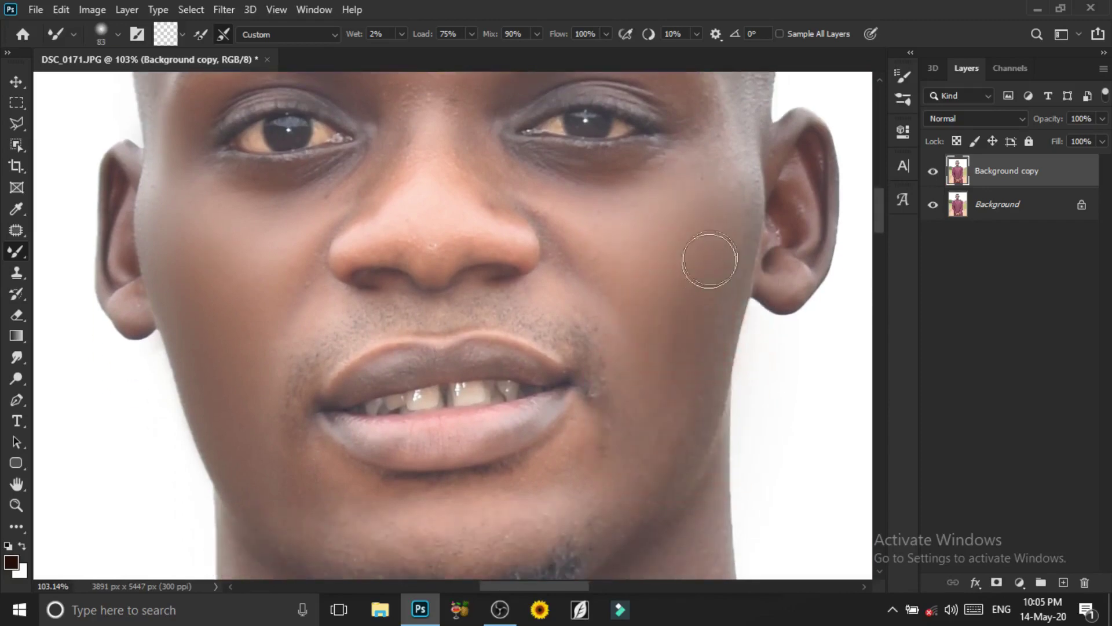
scroll(679, 415, down, 2)
drag(633, 390, 672, 390)
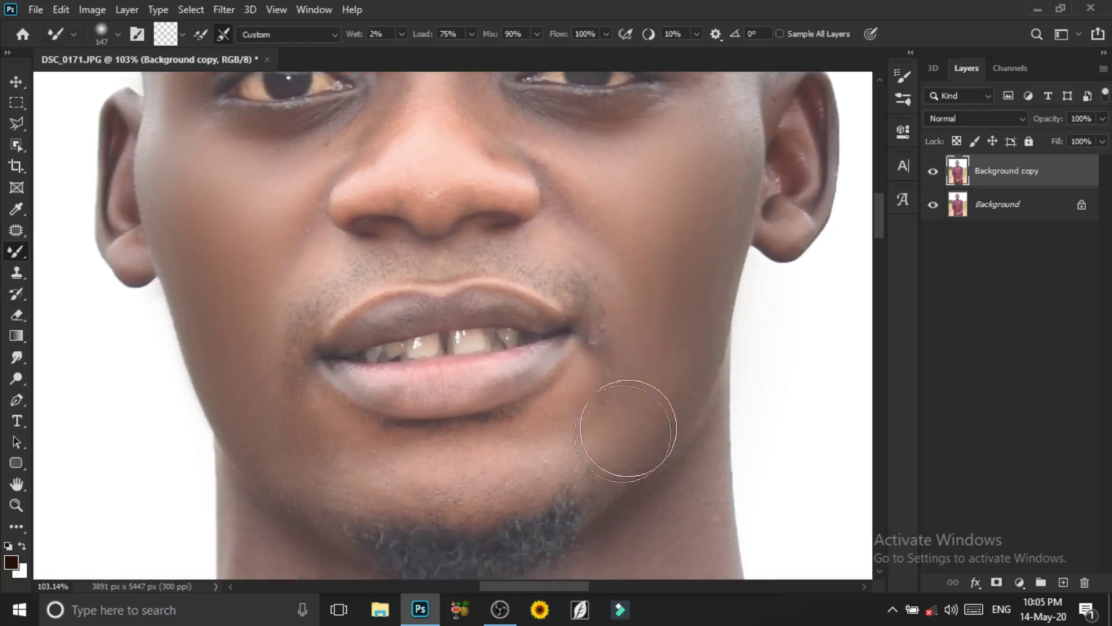
drag(638, 338, 382, 467)
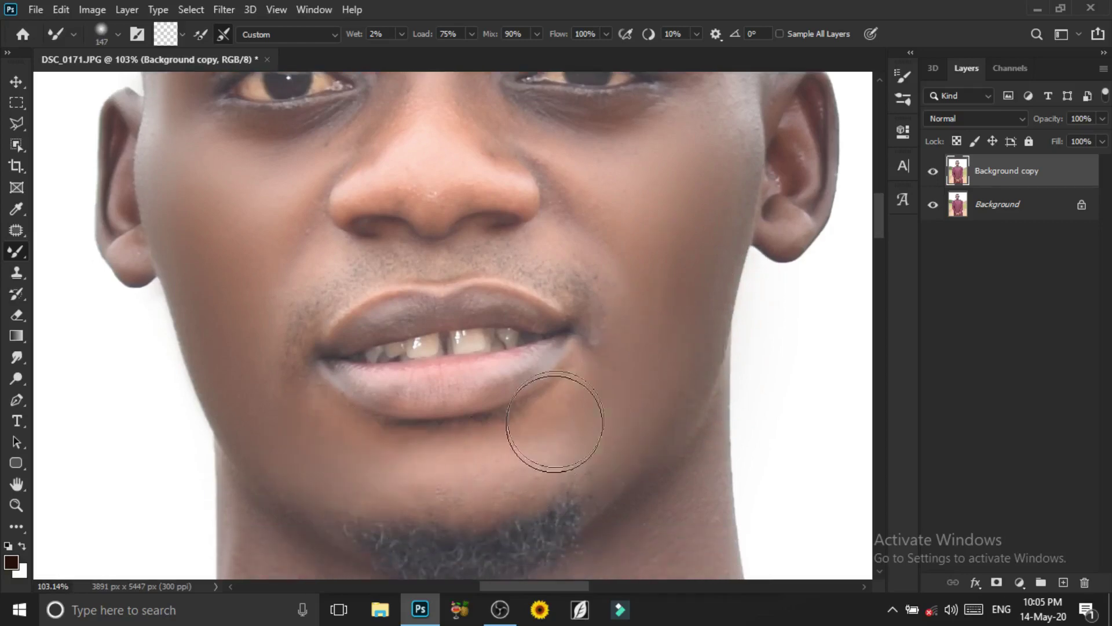
scroll(551, 435, up, 5)
Step: Blend the skin near the eyes, nose and brow with smaller brush sizes
drag(648, 414, 617, 395)
scroll(617, 394, up, 2)
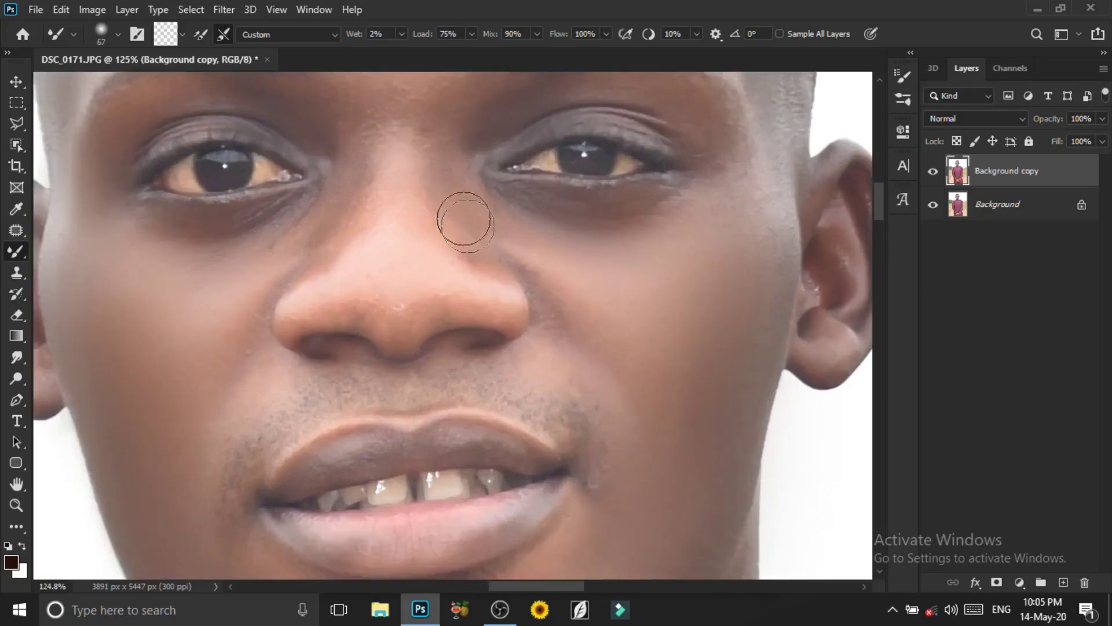
drag(441, 161, 491, 199)
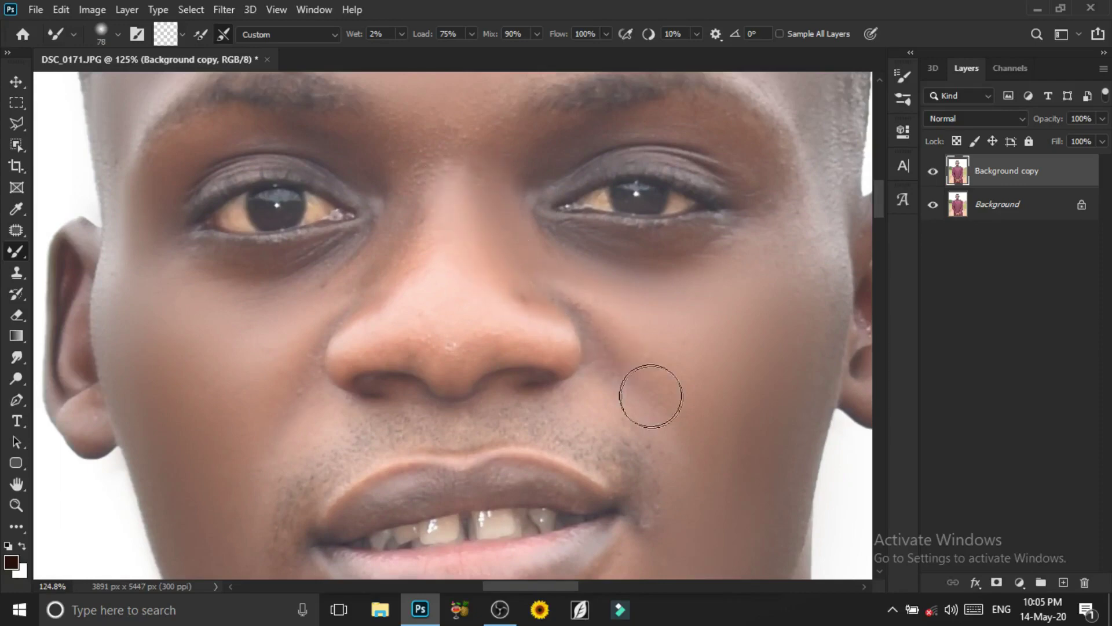
scroll(409, 348, left, 2)
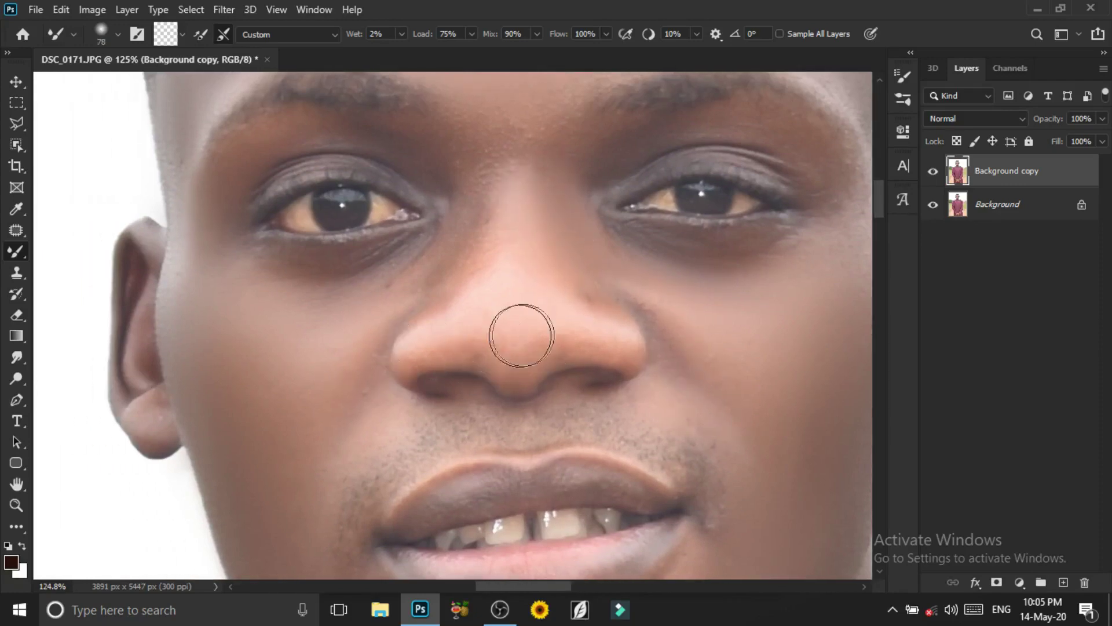
alt+right_click(497, 335)
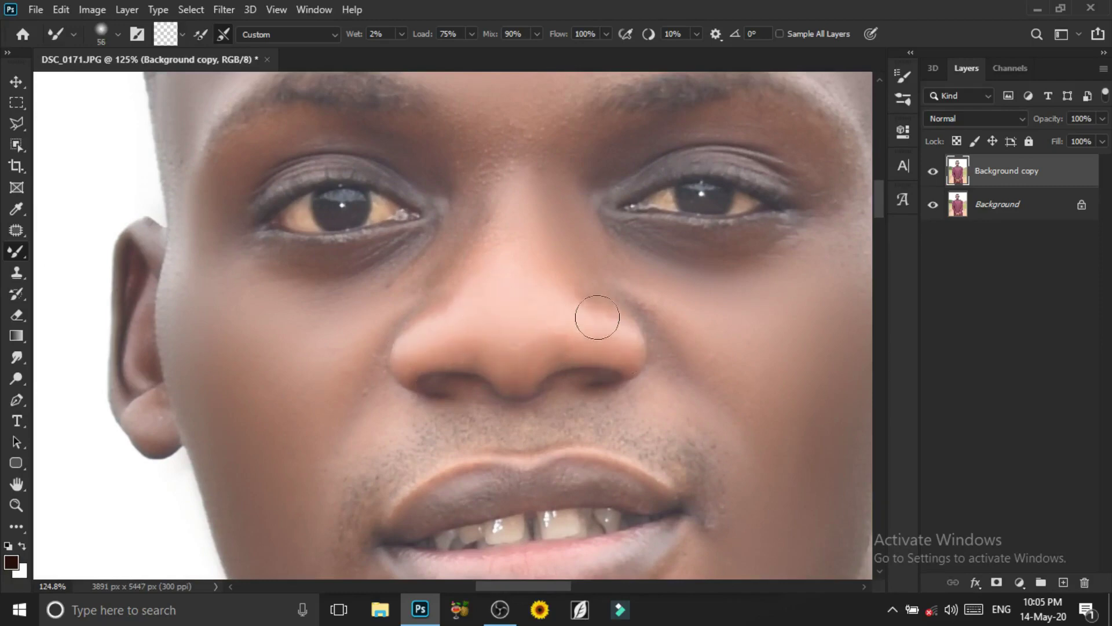
scroll(603, 316, up, 4)
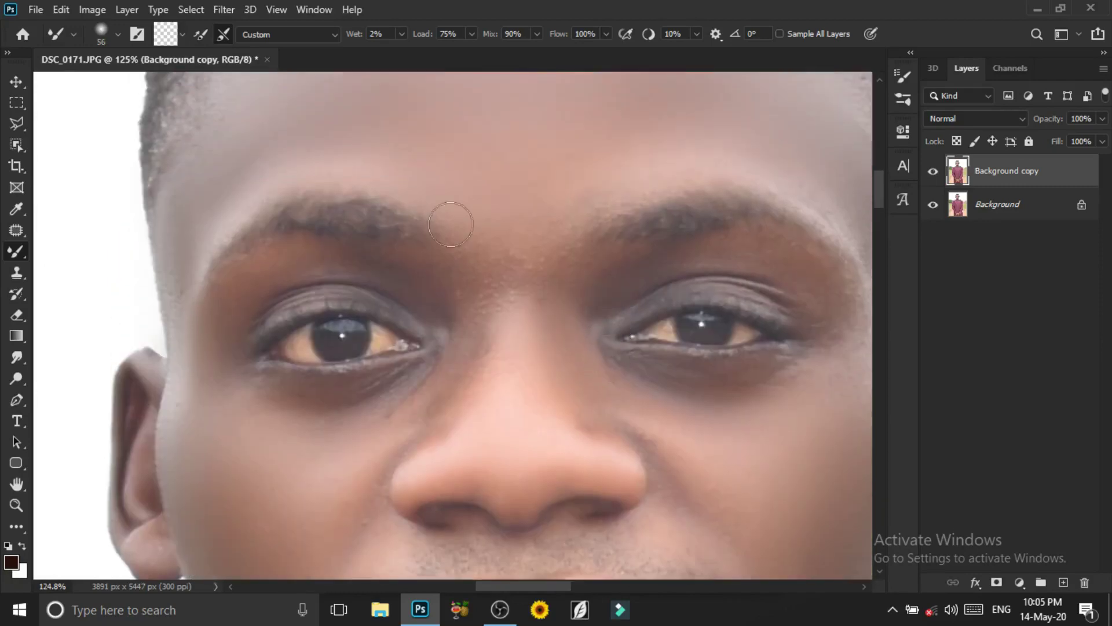
key(bracketright)
key(bracketright)
key(bracketright)
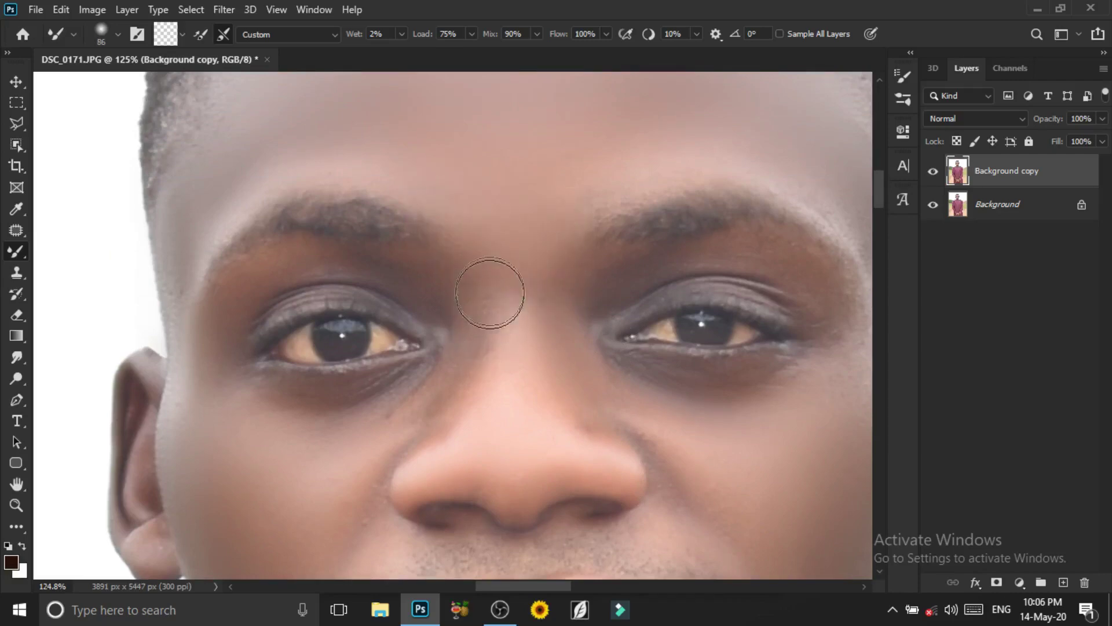
scroll(484, 360, down, 3)
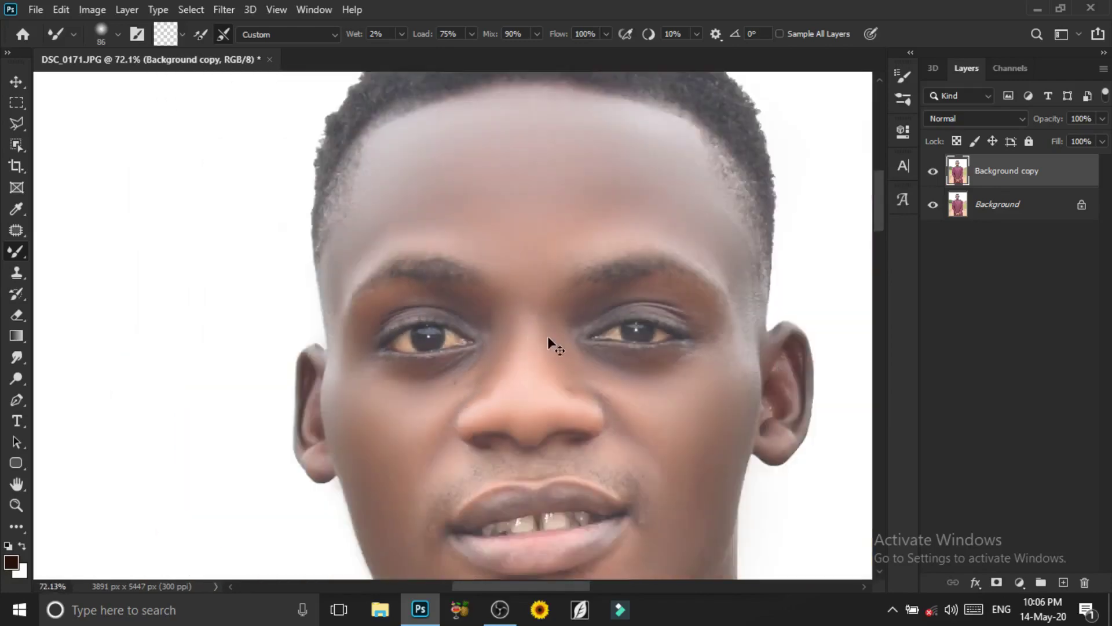
scroll(548, 335, up, 2)
scroll(597, 316, up, 3)
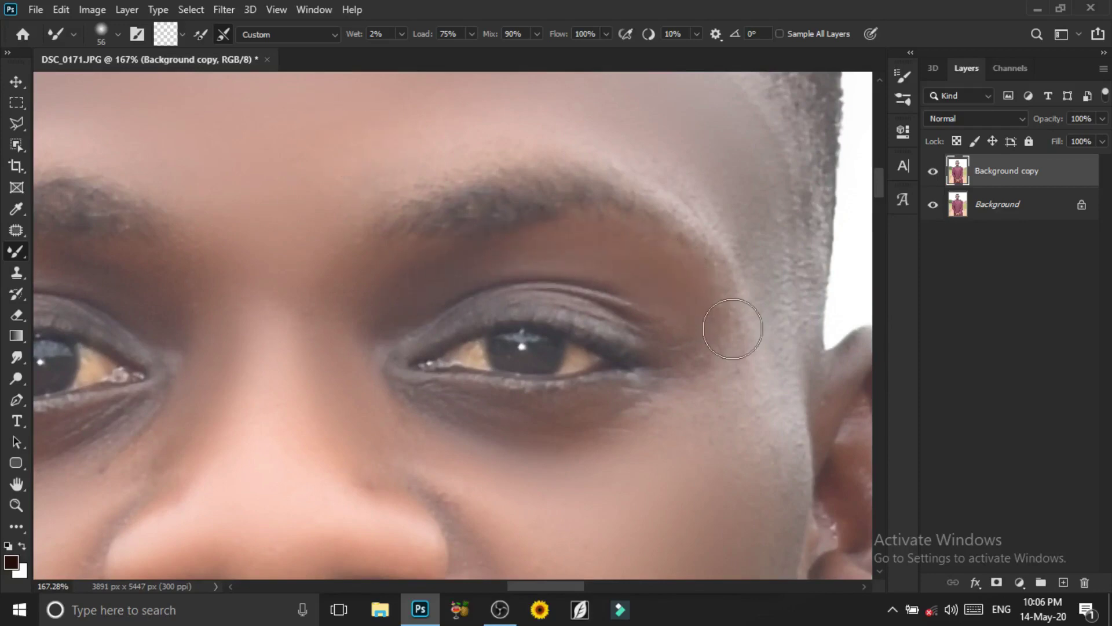
scroll(739, 388, right, 3)
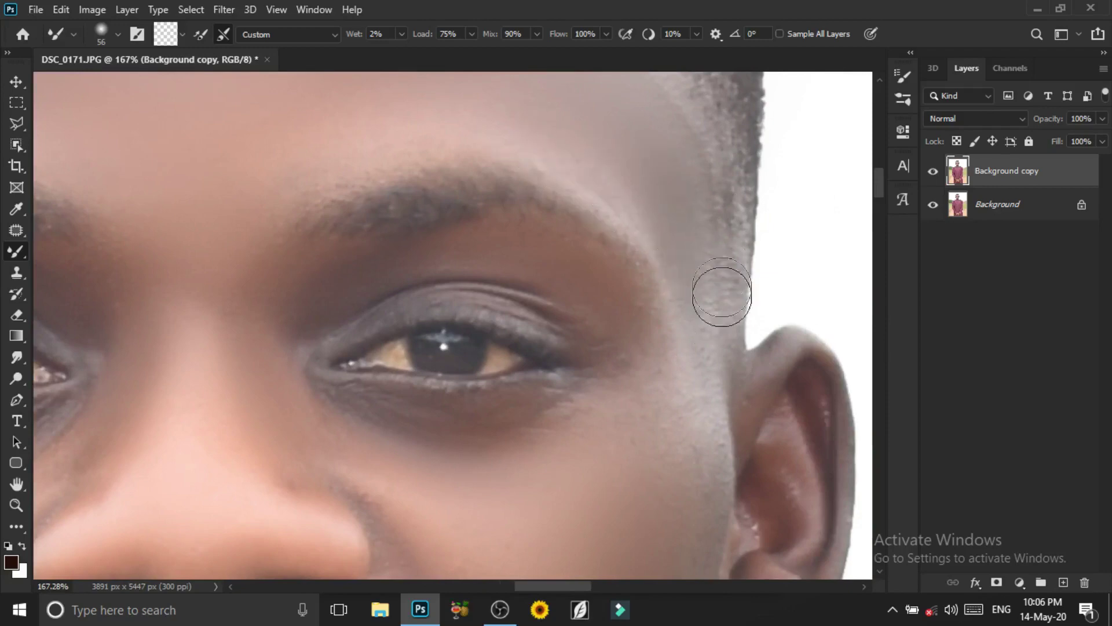
scroll(722, 325, down, 3)
Step: Smooth the temple and adjoining cheek with an enlarged brush, then inspect the face
key(bracketright)
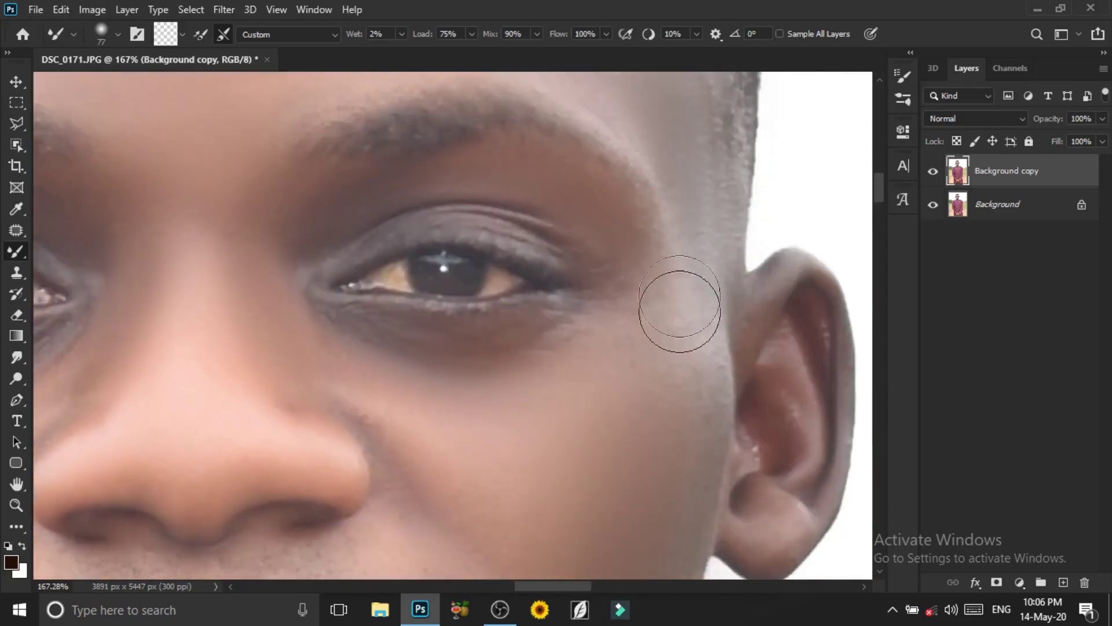
drag(680, 304, 694, 384)
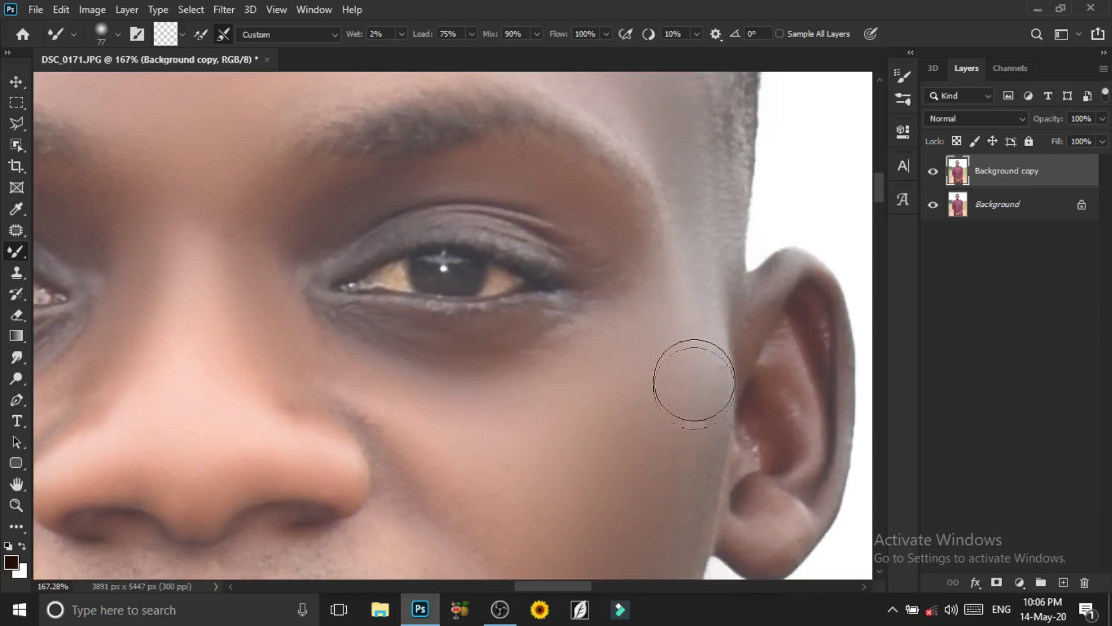
scroll(694, 383, down, 5)
scroll(260, 317, up, 4)
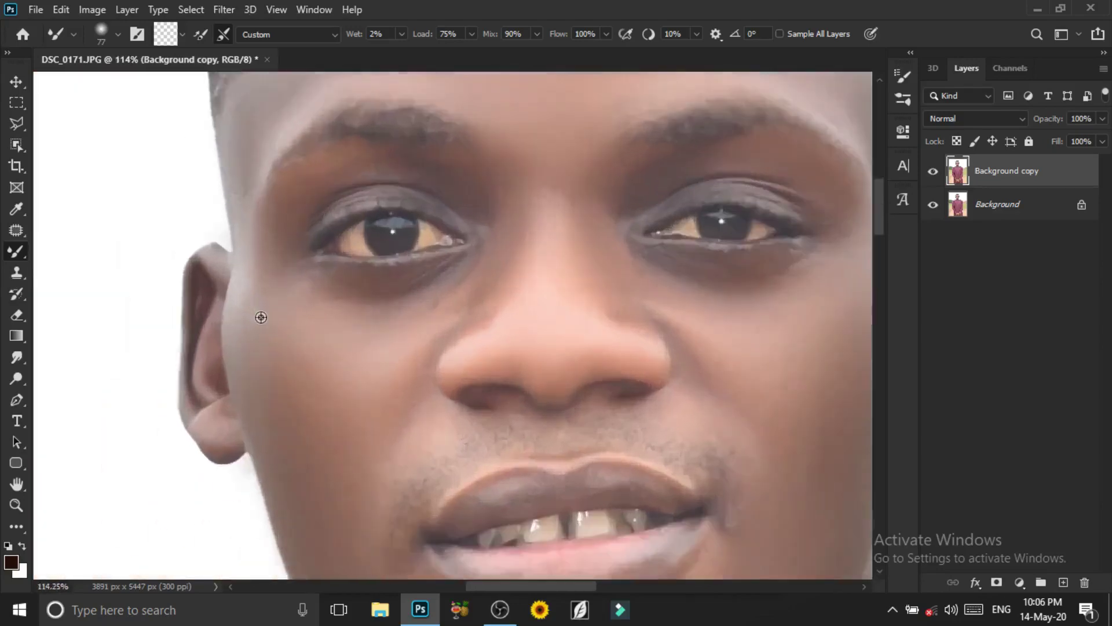
scroll(255, 328, up, 2)
scroll(336, 347, down, 2)
scroll(351, 349, down, 1)
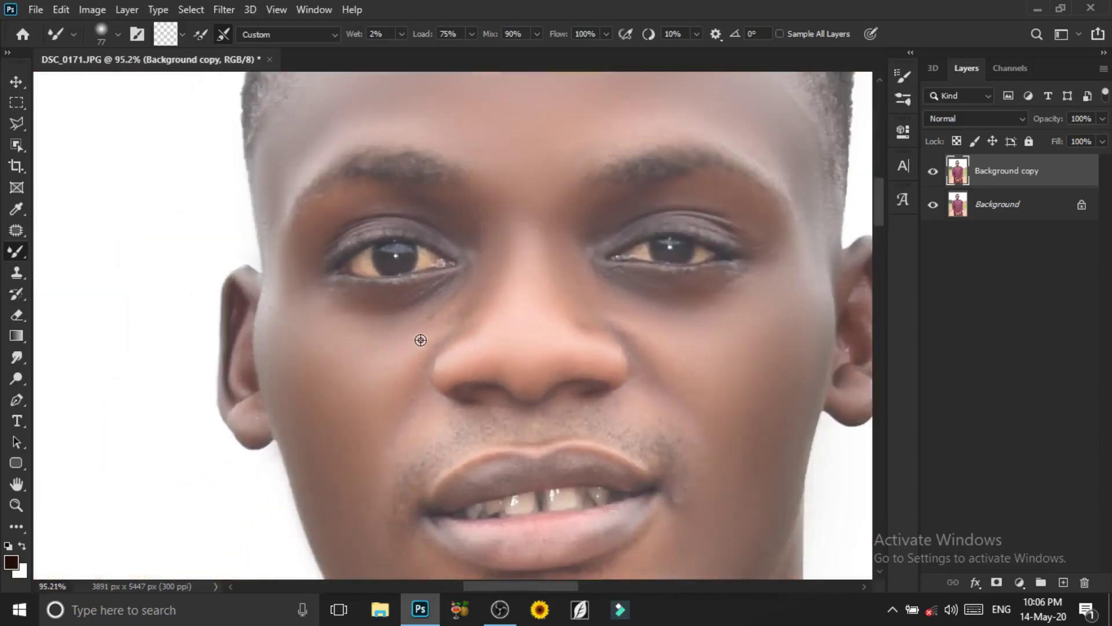
scroll(420, 340, up, 2)
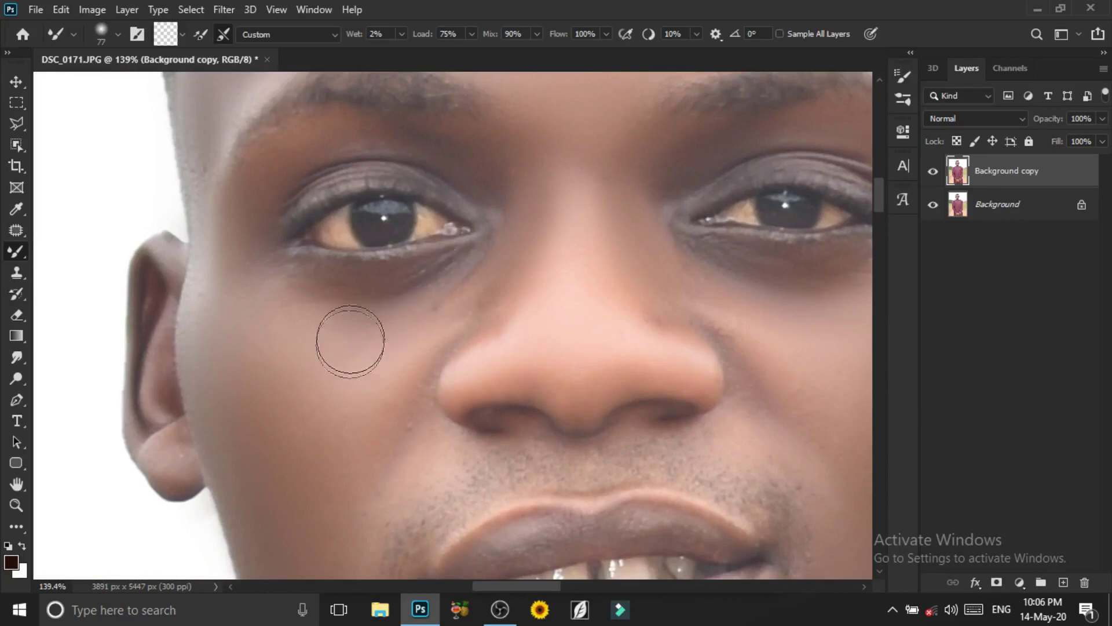
scroll(350, 341, down, 2)
scroll(427, 405, down, 1)
scroll(538, 424, up, 1)
Step: Blend the skin across the neck with an enlarged Mixer Brush
scroll(520, 377, up, 2)
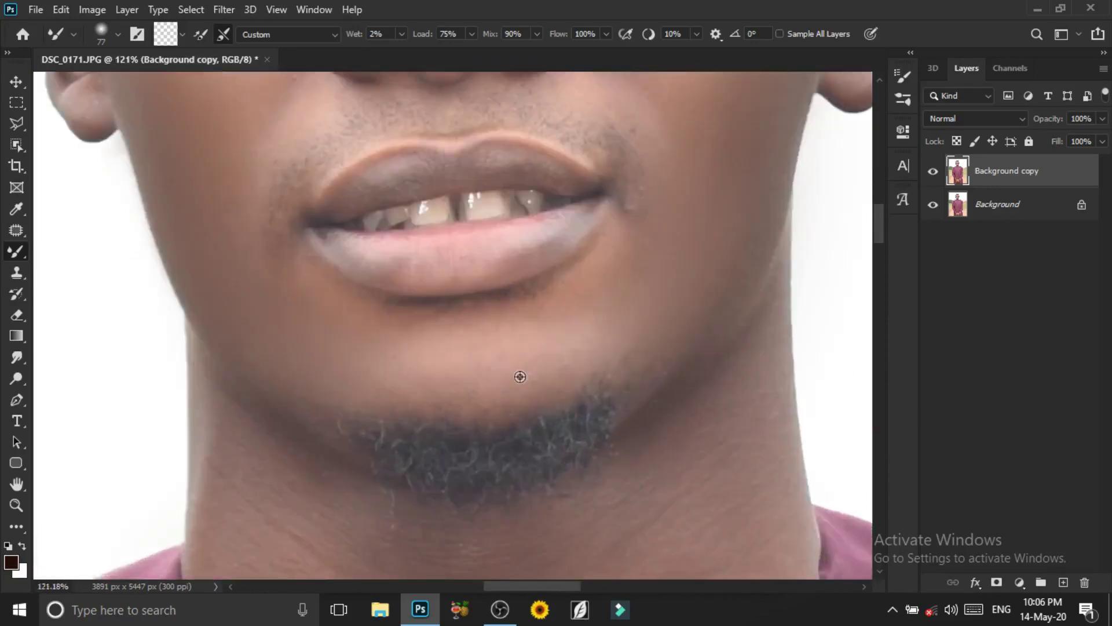
key(bracketright)
key(bracketright)
key(bracketright)
key(bracketright)
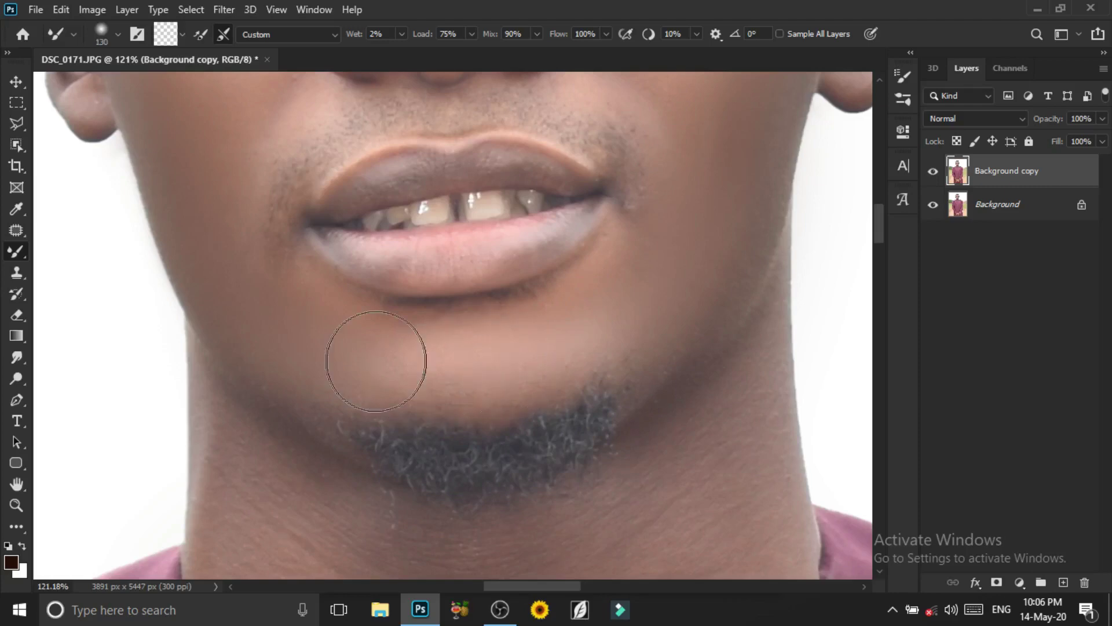
scroll(498, 374, down, 2)
scroll(527, 406, up, 1)
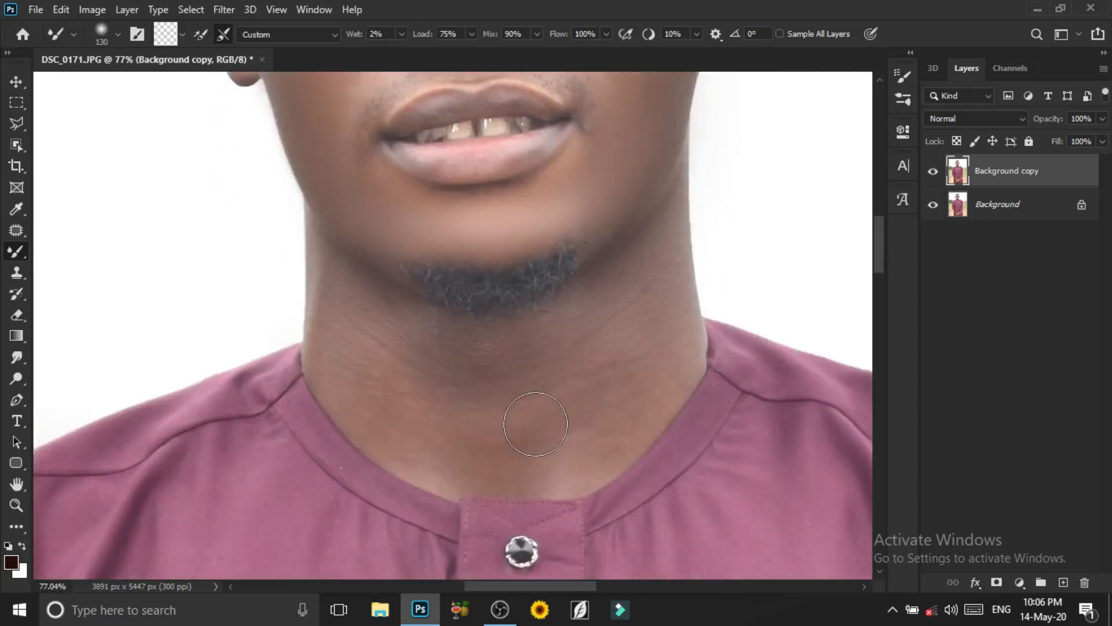
alt+right_click(535, 424)
mouse_move(644, 395)
mouse_down()
mouse_move(531, 392)
mouse_move(568, 320)
mouse_move(357, 347)
mouse_move(393, 402)
mouse_move(536, 460)
mouse_move(585, 301)
mouse_move(594, 225)
mouse_up()
scroll(536, 461, down, 3)
scroll(576, 427, down, 2)
scroll(579, 440, down, 5)
scroll(585, 441, down, 5)
scroll(475, 348, up, 4)
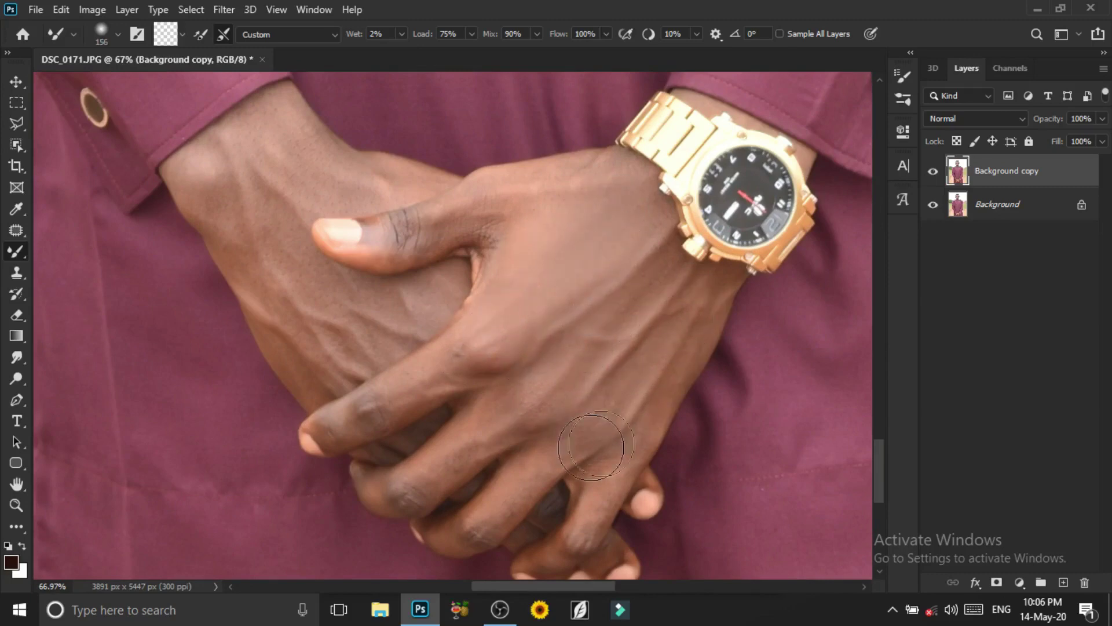
Step: Smooth the back of the clasped hand and the wrist, then zoom out
drag(503, 260, 555, 287)
drag(652, 213, 574, 223)
mouse_move(333, 156)
mouse_down()
mouse_move(325, 169)
mouse_move(415, 206)
mouse_move(320, 232)
mouse_up()
mouse_move(336, 293)
mouse_down()
mouse_move(261, 232)
mouse_move(343, 321)
mouse_up()
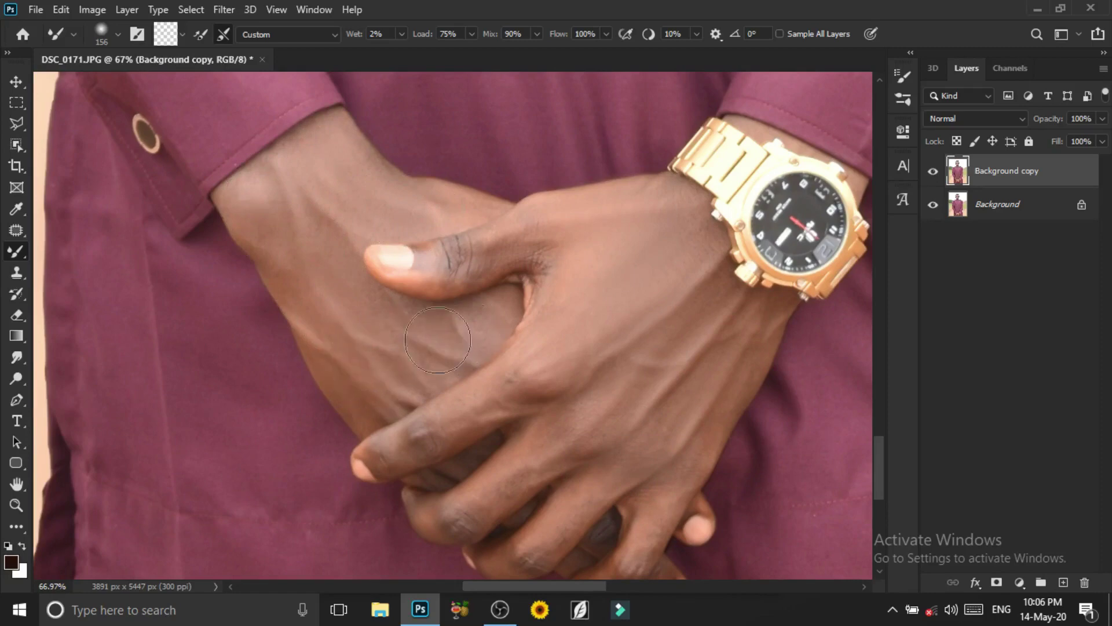
alt+right_click(479, 276)
scroll(547, 226, down, 5)
scroll(499, 238, down, 4)
scroll(452, 249, down, 1)
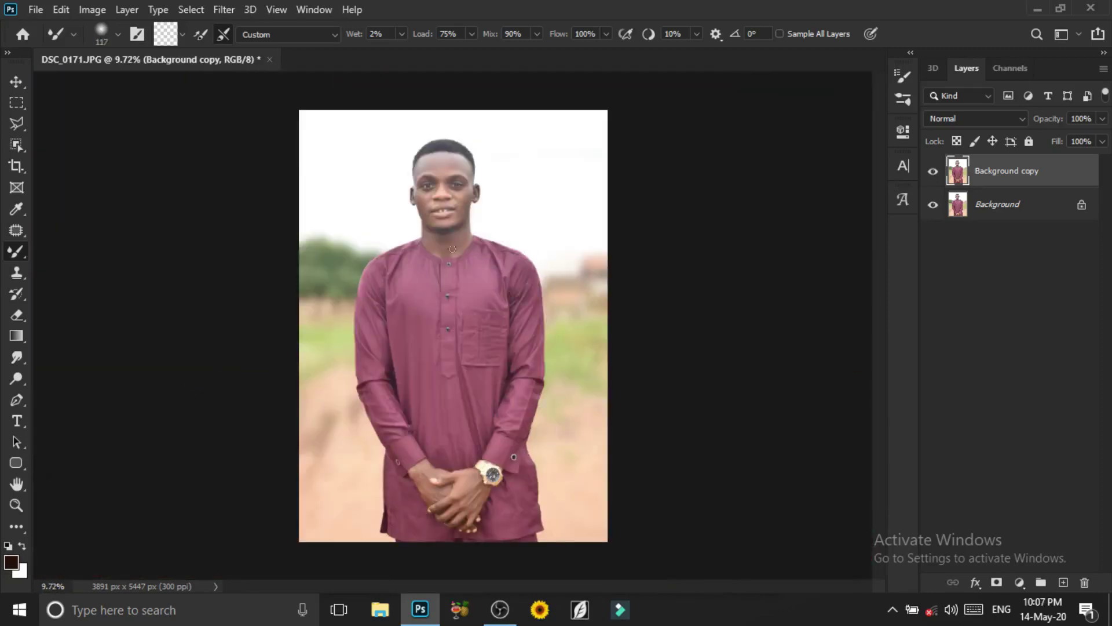
Step: Switch to the Move tool and show the Actions panel from the Window menu
click(15, 82)
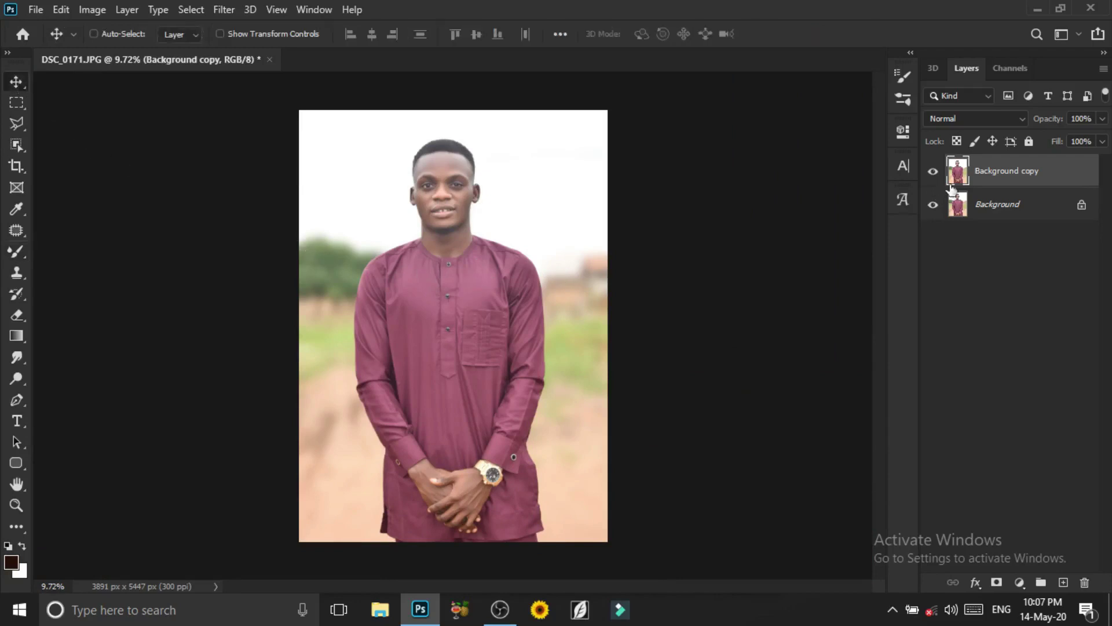
click(301, 10)
click(377, 115)
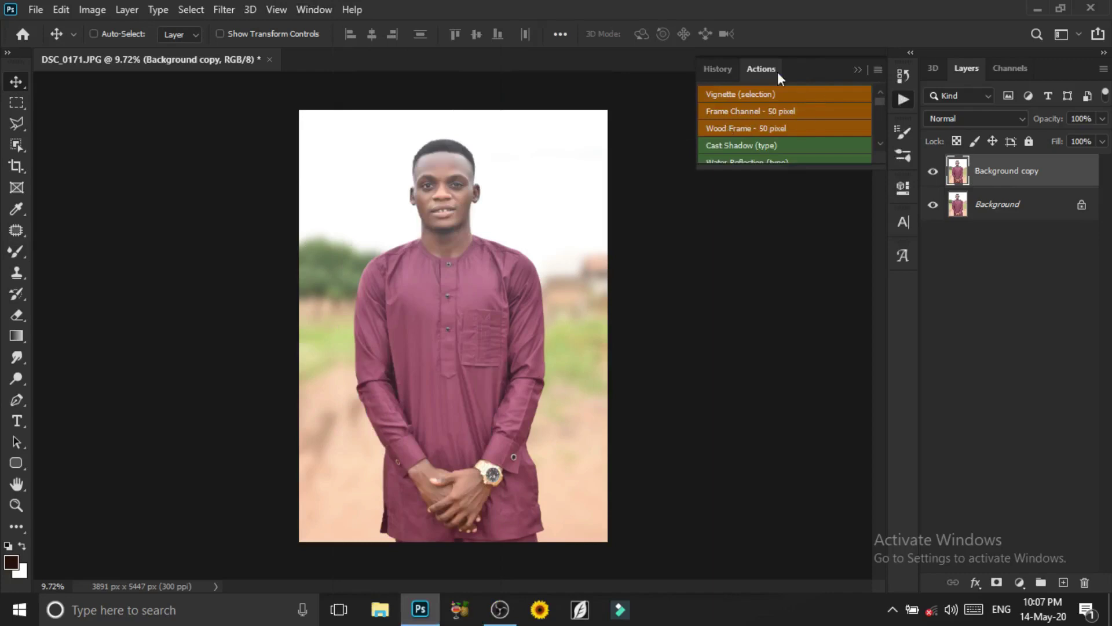
drag(794, 166, 819, 461)
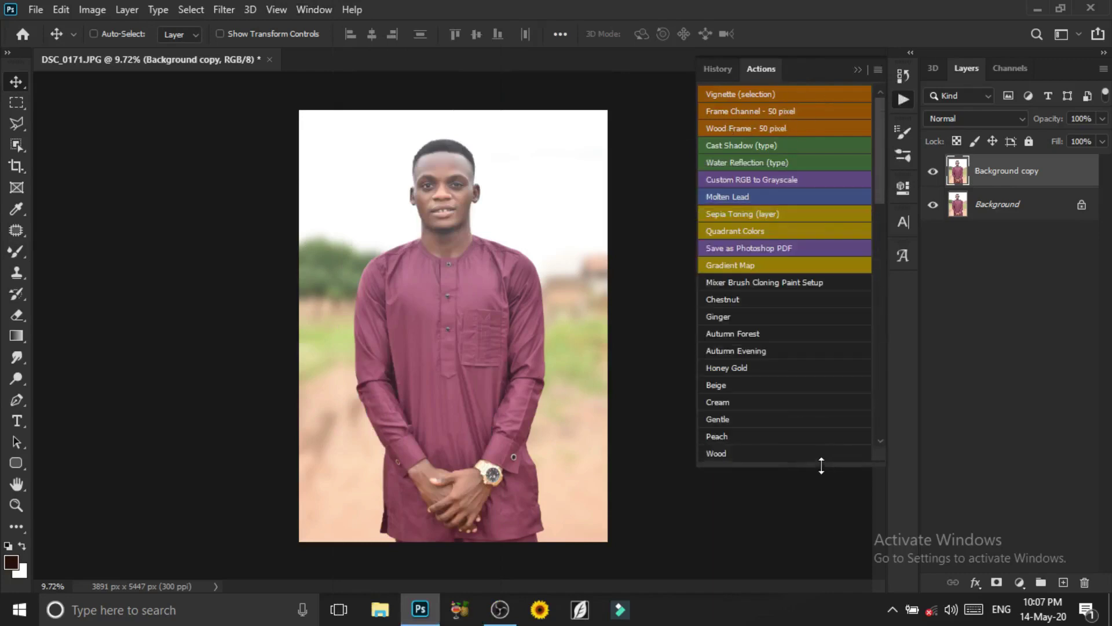
scroll(785, 330, down, 2)
scroll(784, 328, down, 5)
scroll(788, 318, down, 4)
drag(885, 262, 884, 437)
Step: Run the Frequency Separation action with a 9.8 px Gaussian Blur radius
click(775, 384)
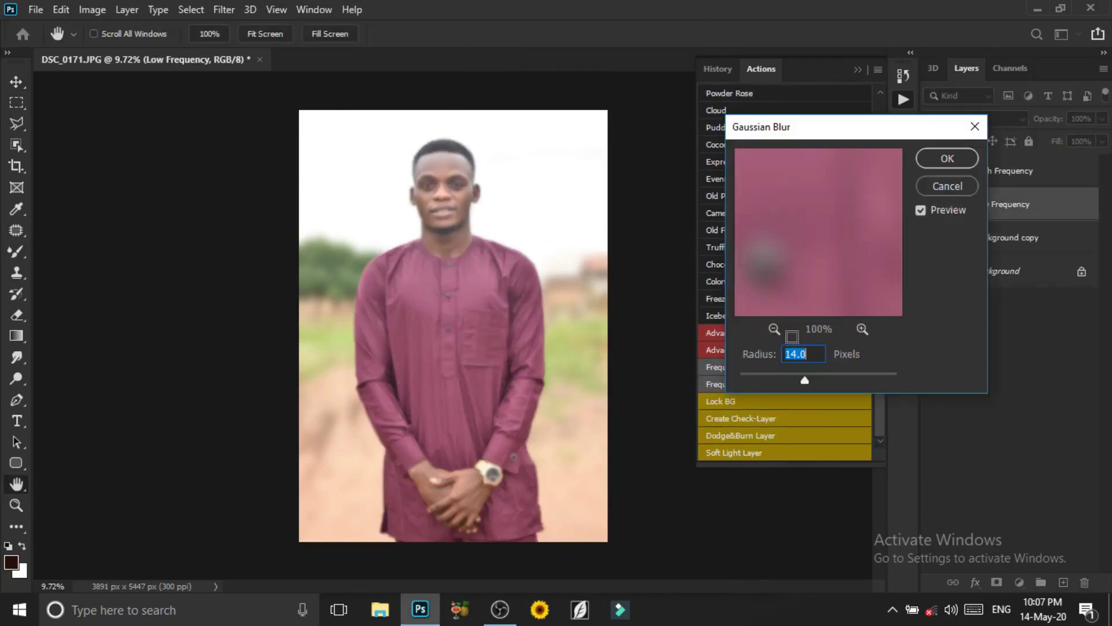
drag(806, 380, 805, 381)
click(946, 158)
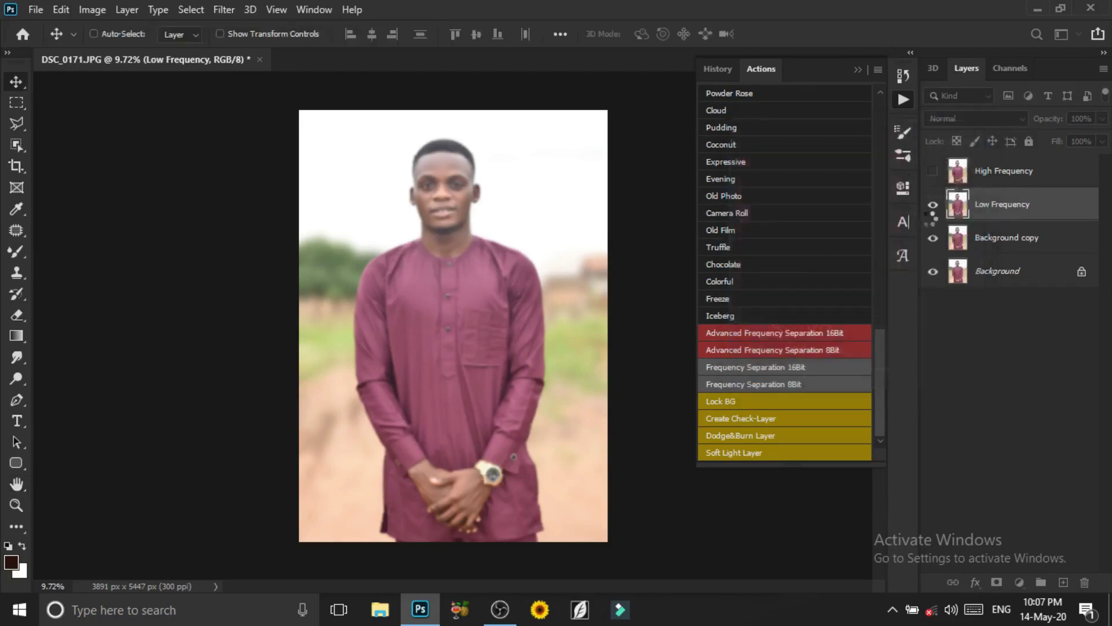
click(858, 70)
scroll(224, 232, up, 1)
Step: Switch to the Mixer Brush on Low Frequency and set it to 191 px for the forehead
key(b)
scroll(725, 174, up, 1)
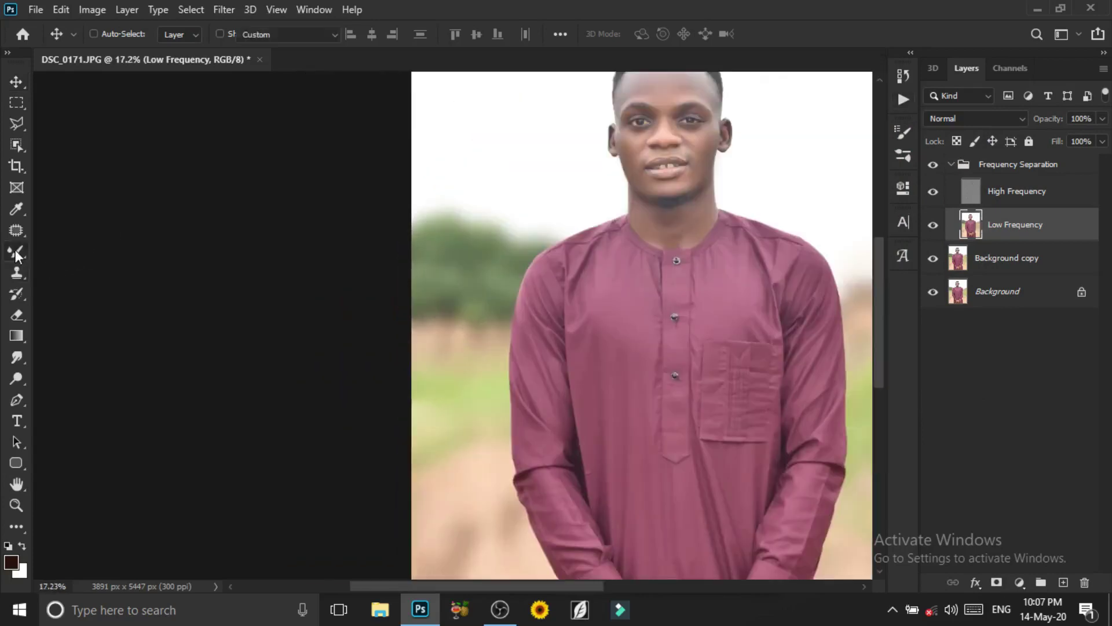
scroll(593, 132, up, 2)
scroll(593, 132, up, 2)
scroll(593, 132, up, 1)
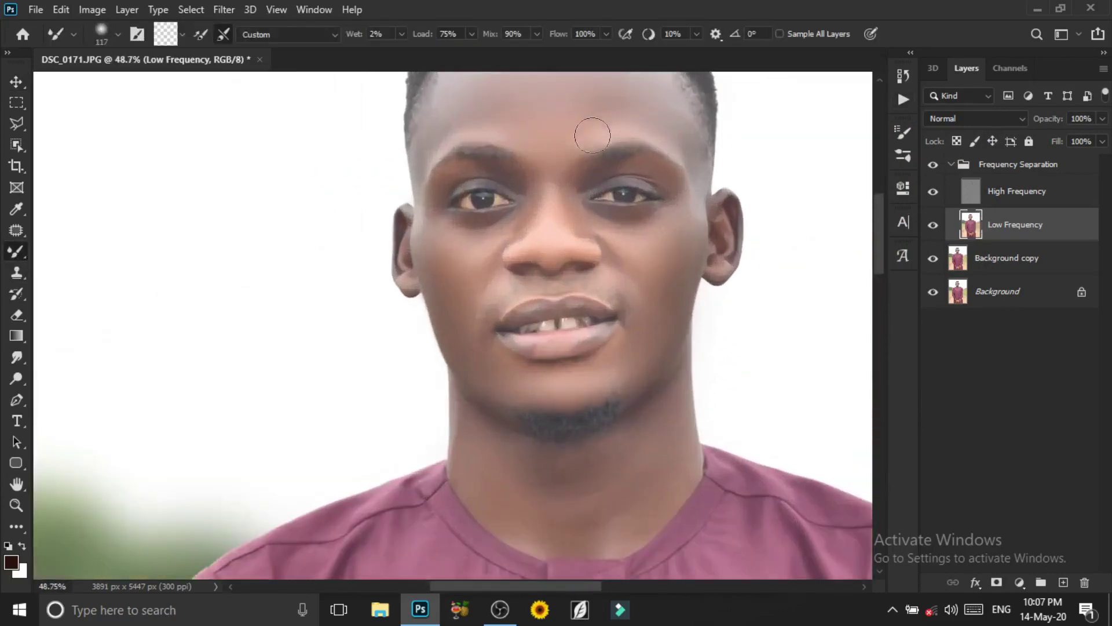
scroll(588, 129, up, 1)
scroll(519, 203, up, 1)
scroll(516, 211, up, 1)
alt+right_click(543, 213)
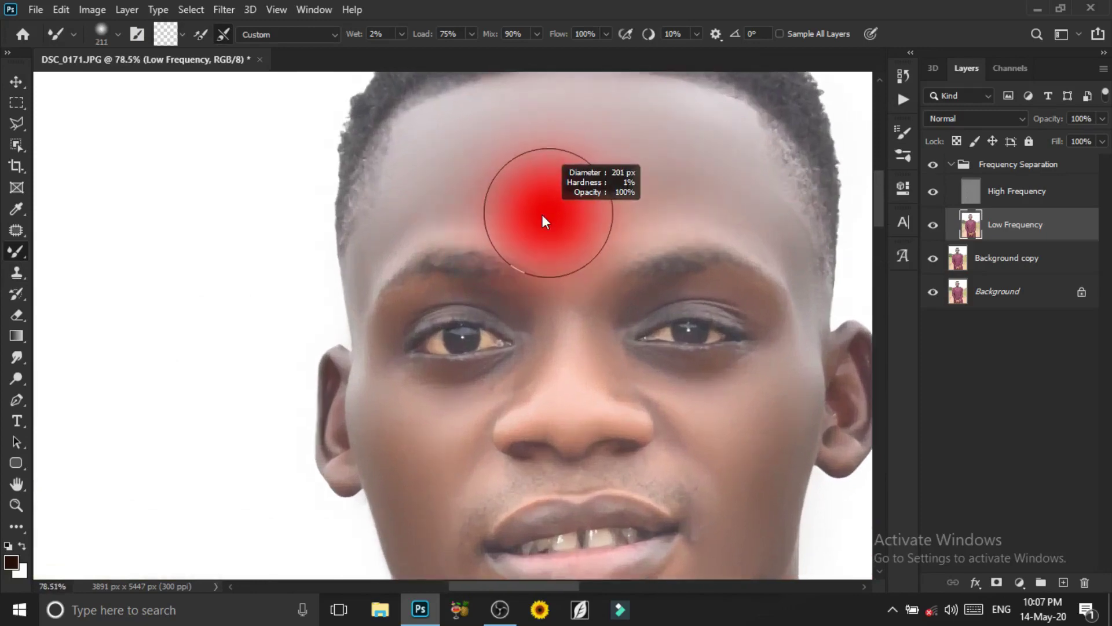
drag(544, 213, 537, 213)
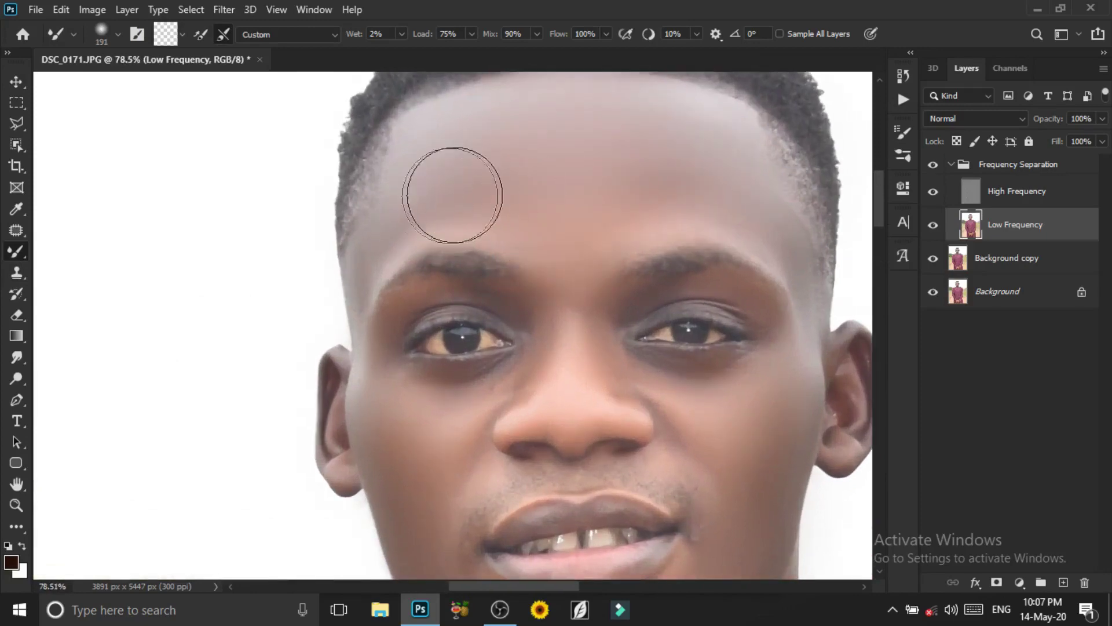
Step: Blend the left temple and brow with the brush reduced to 148 px
scroll(572, 208, right, 2)
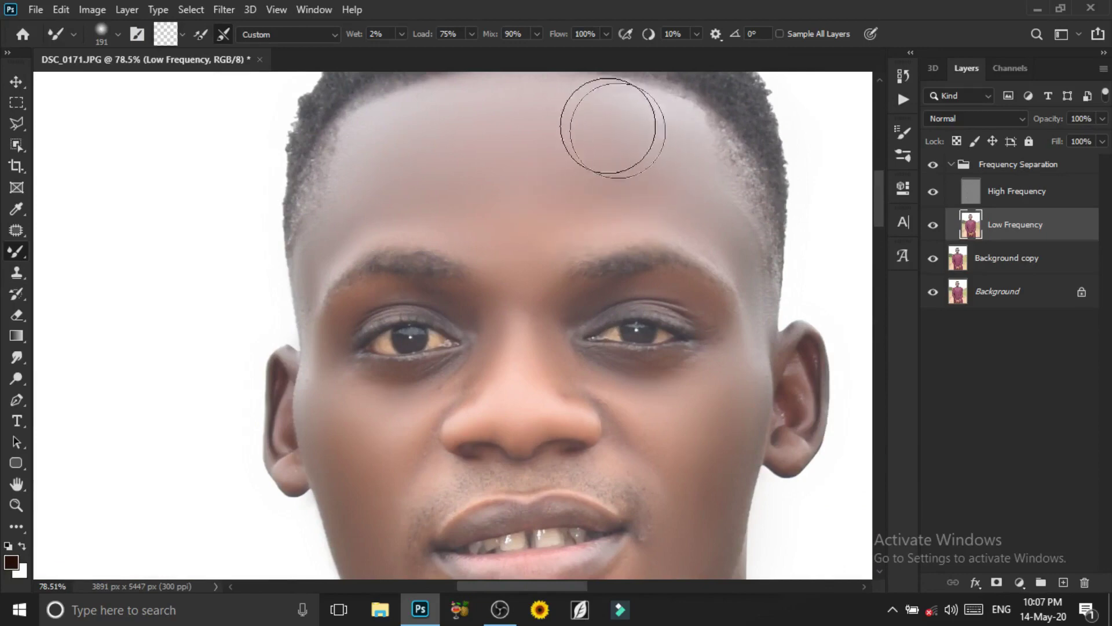
mouse_move(703, 231)
mouse_down()
mouse_move(723, 234)
mouse_move(684, 266)
mouse_up()
scroll(707, 237, right, 3)
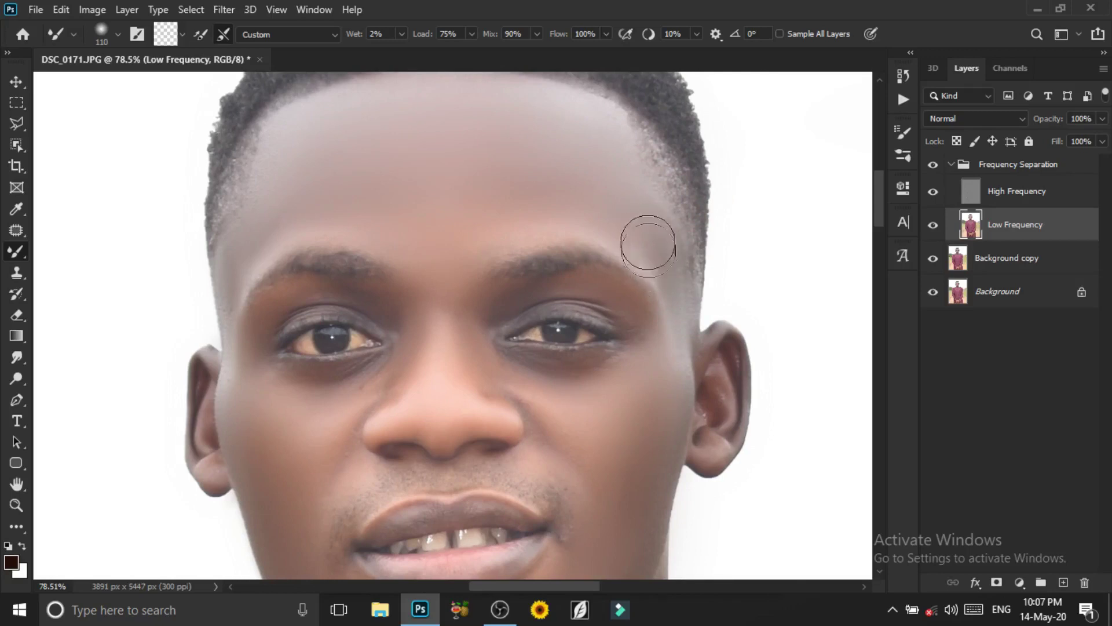
scroll(367, 272, left, 4)
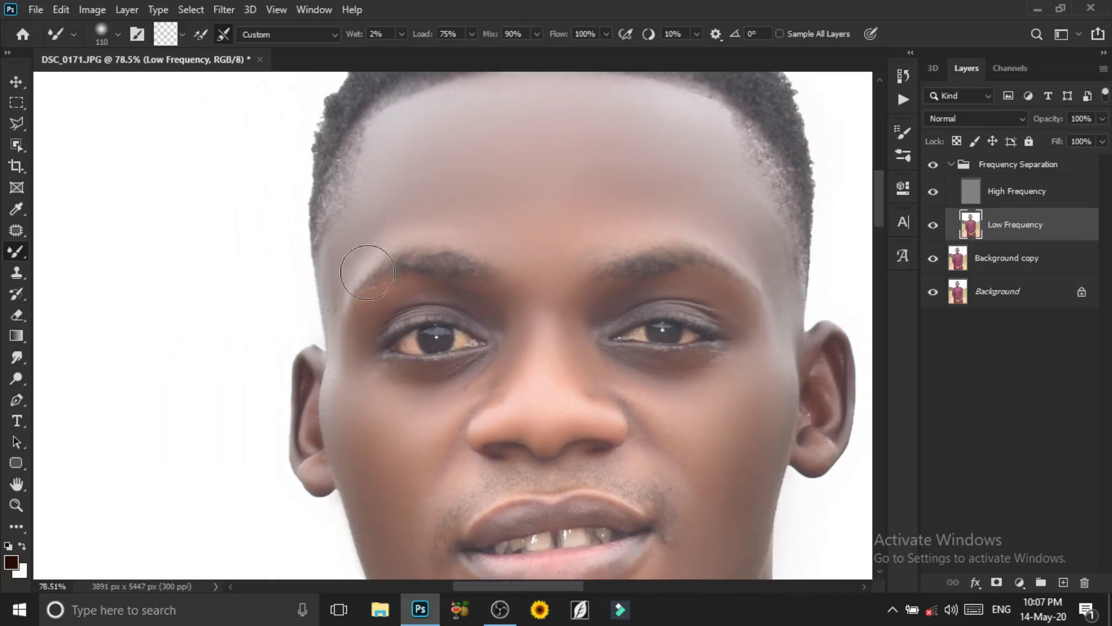
mouse_move(359, 229)
mouse_down()
mouse_move(374, 231)
mouse_move(366, 241)
mouse_up()
scroll(405, 303, up, 2)
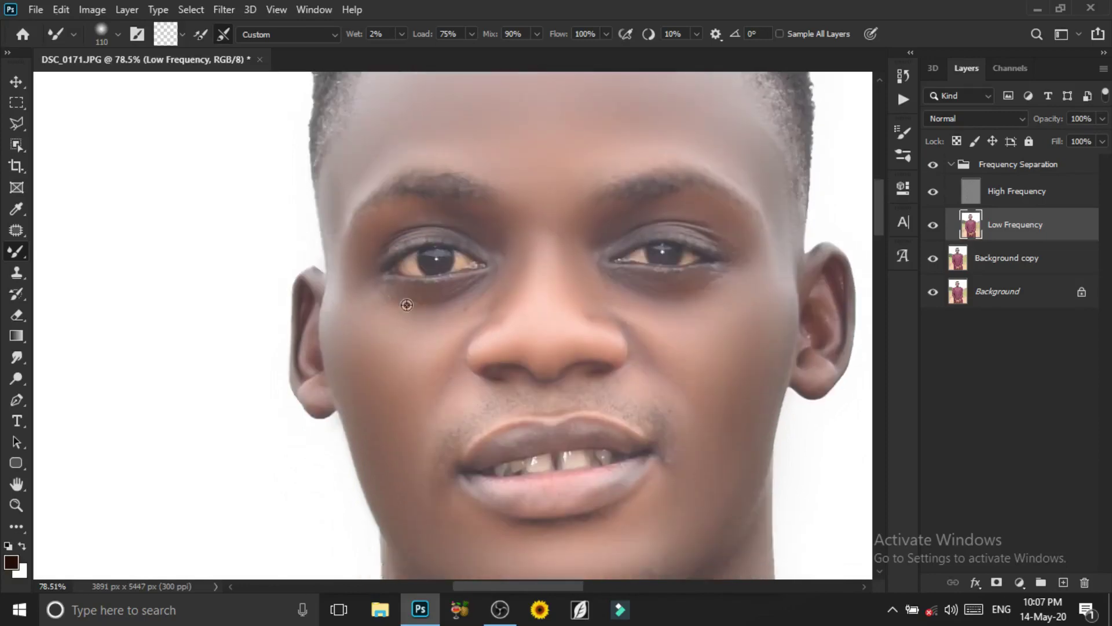
Step: Smooth the cheek and chin with the brush shrunk to 80 px
drag(397, 281, 410, 281)
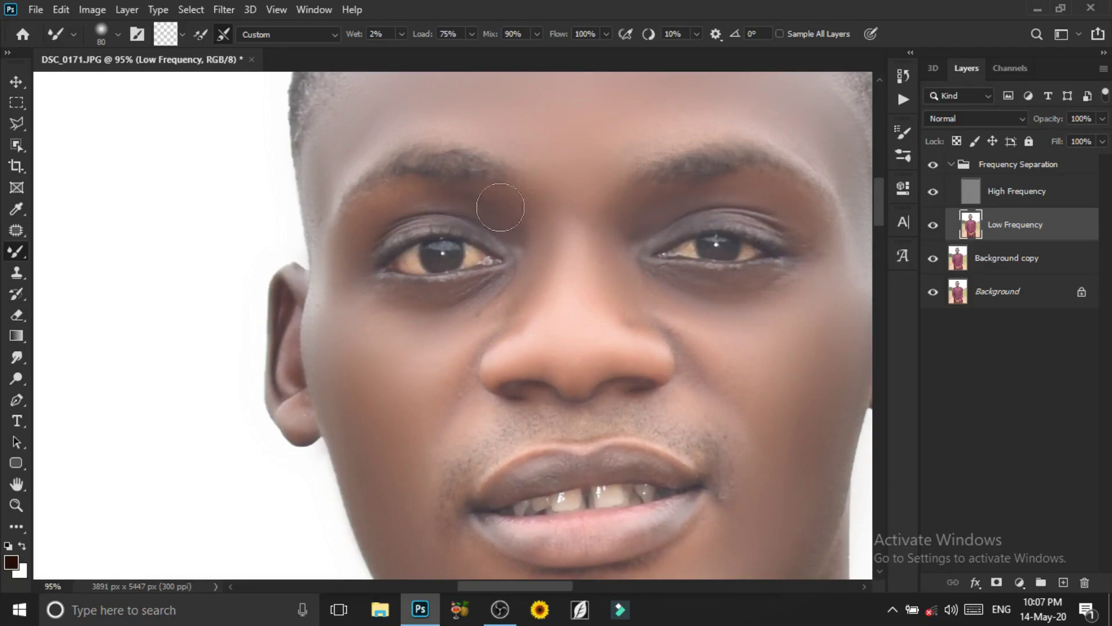
scroll(609, 257, up, 2)
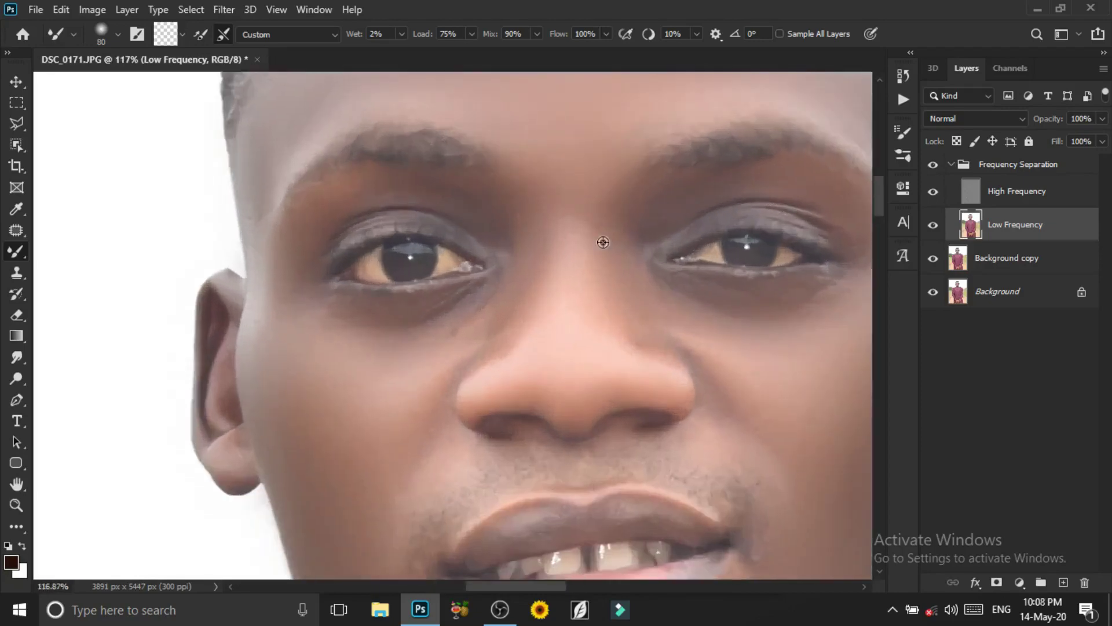
scroll(603, 241, up, 2)
scroll(623, 226, down, 3)
scroll(636, 216, down, 5)
scroll(666, 289, down, 2)
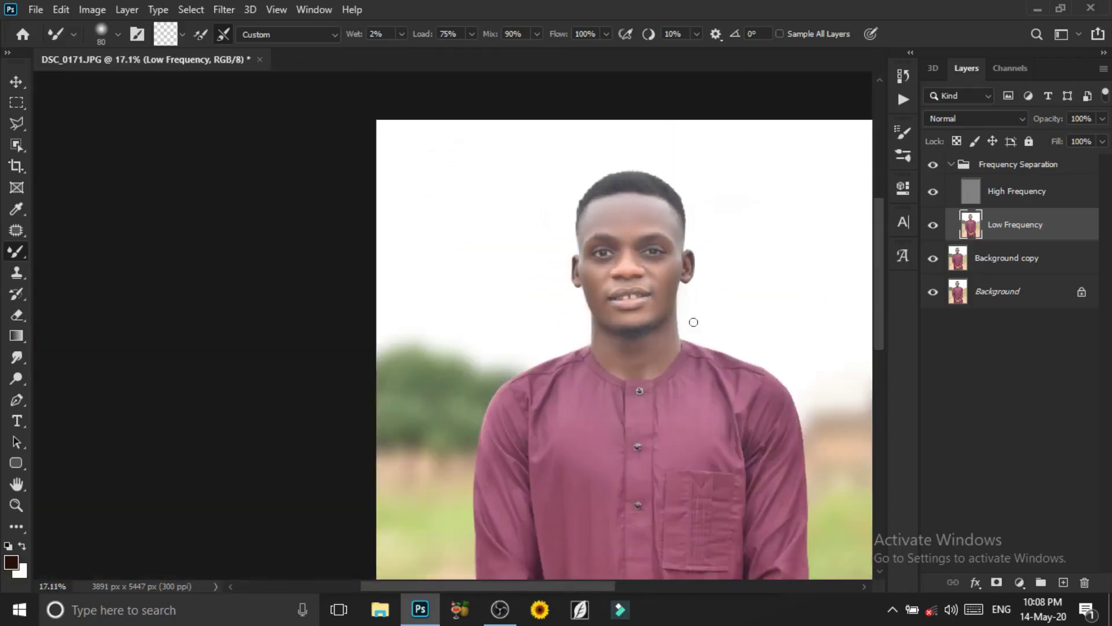
scroll(713, 319, up, 3)
scroll(649, 307, up, 3)
scroll(596, 272, up, 2)
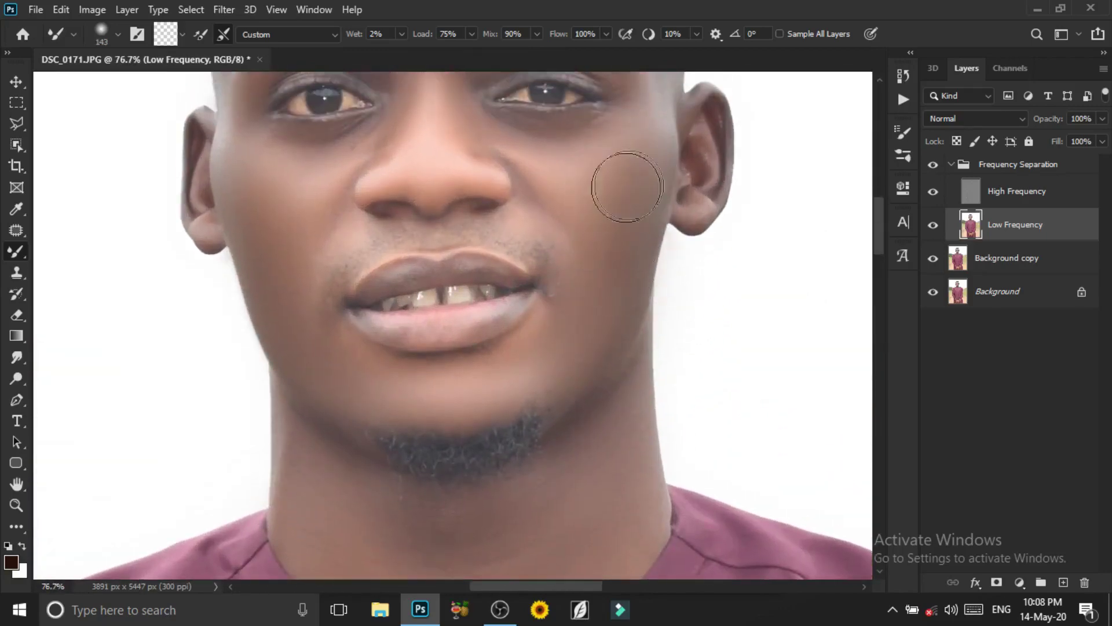
mouse_move(258, 243)
mouse_down()
mouse_move(256, 193)
mouse_move(282, 258)
mouse_up()
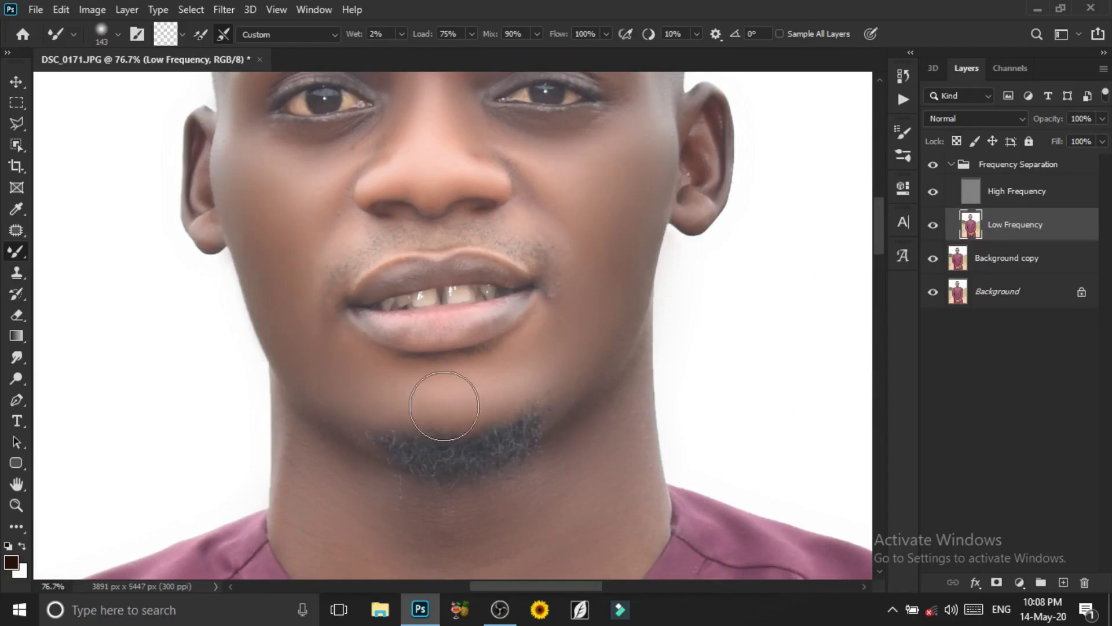
drag(444, 405, 481, 396)
Step: Smooth the skin under the beard and on the back of the hand
scroll(576, 363, down, 2)
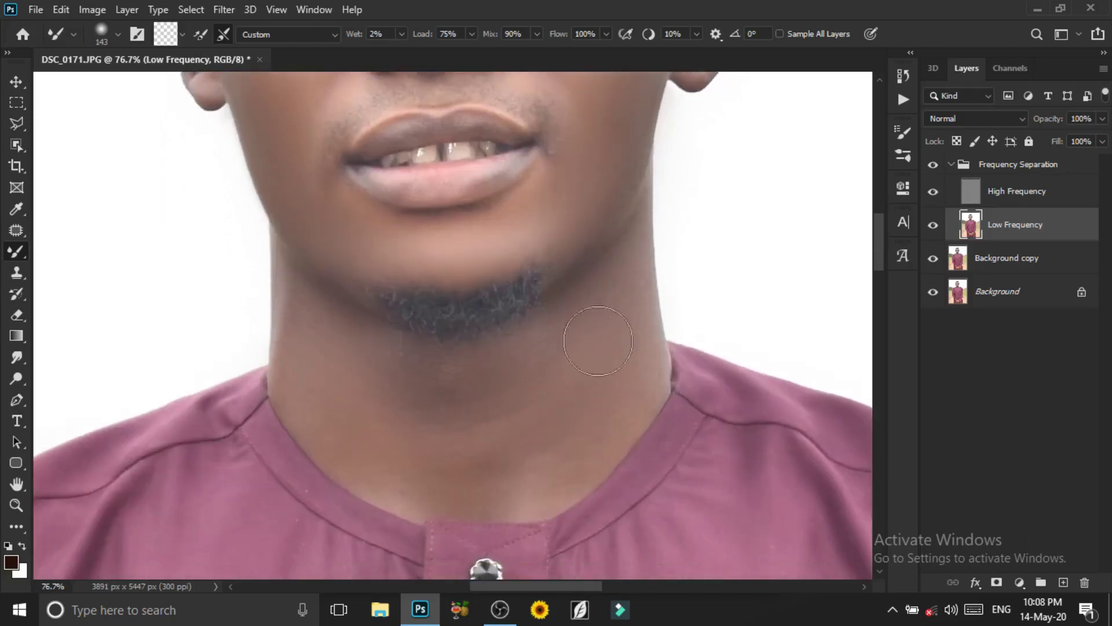
mouse_move(398, 392)
mouse_down()
mouse_move(343, 365)
mouse_move(522, 340)
mouse_move(451, 305)
mouse_move(487, 199)
mouse_up()
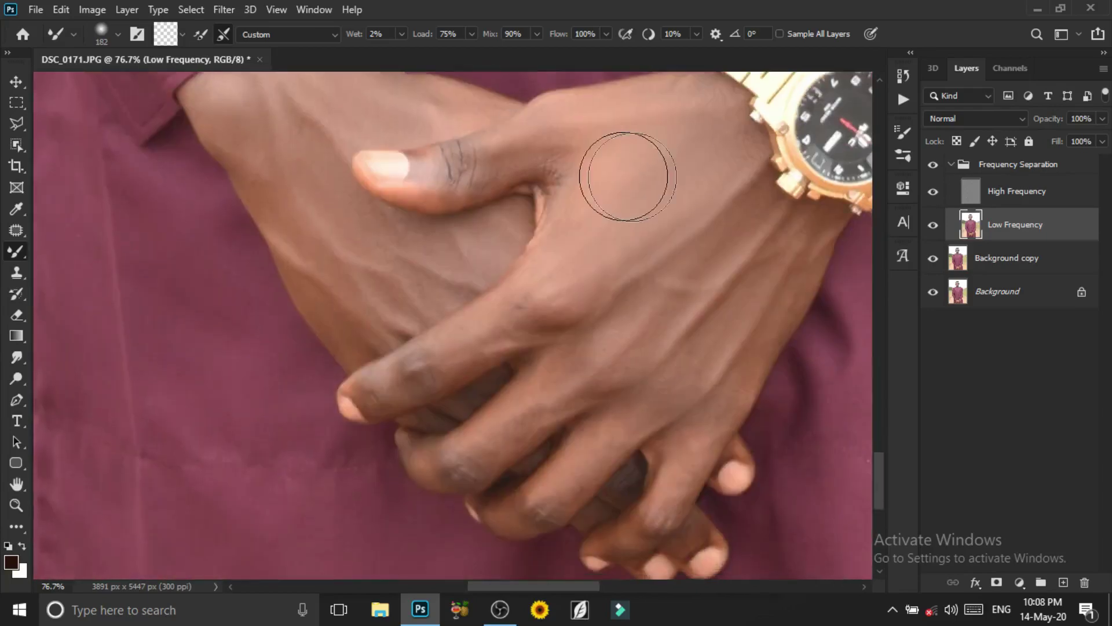
mouse_move(628, 177)
mouse_down()
mouse_move(733, 286)
mouse_move(702, 367)
mouse_move(683, 310)
mouse_move(576, 318)
mouse_move(651, 168)
mouse_move(648, 137)
mouse_up()
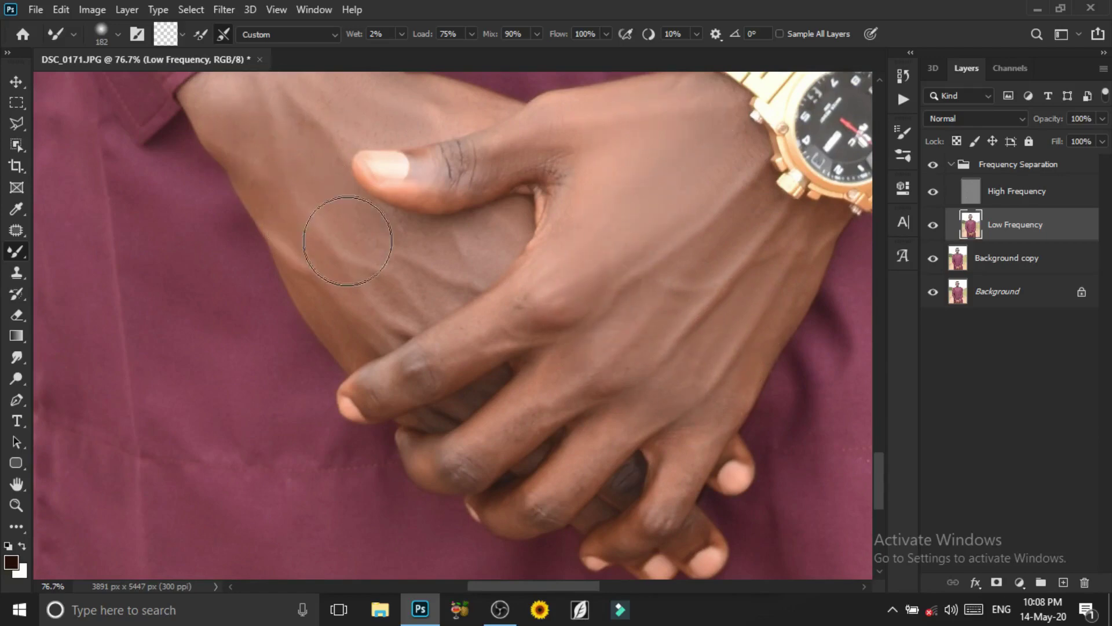
Step: Blend the hands and fingers with the brush reduced to 106 px
scroll(330, 168, up, 2)
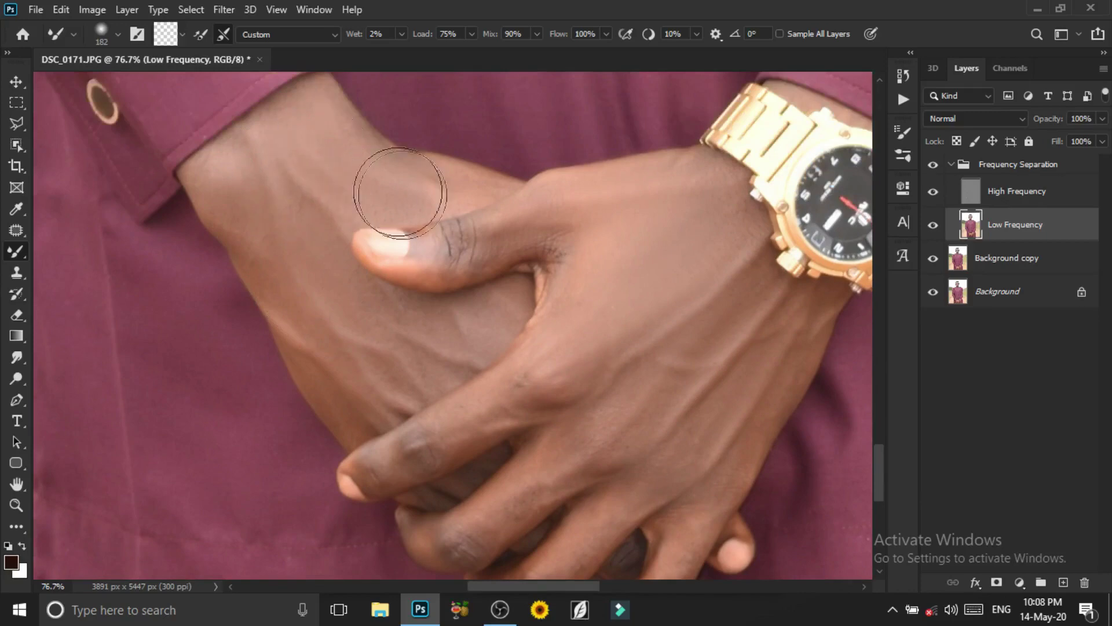
scroll(564, 351, down, 3)
drag(596, 356, 574, 355)
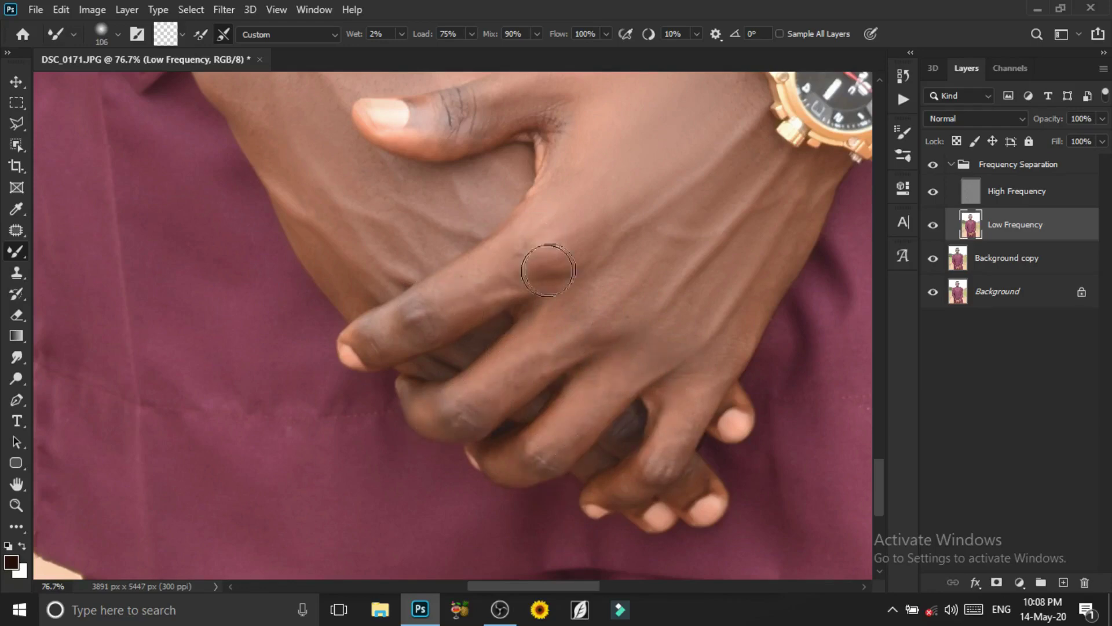
scroll(521, 232, up, 3)
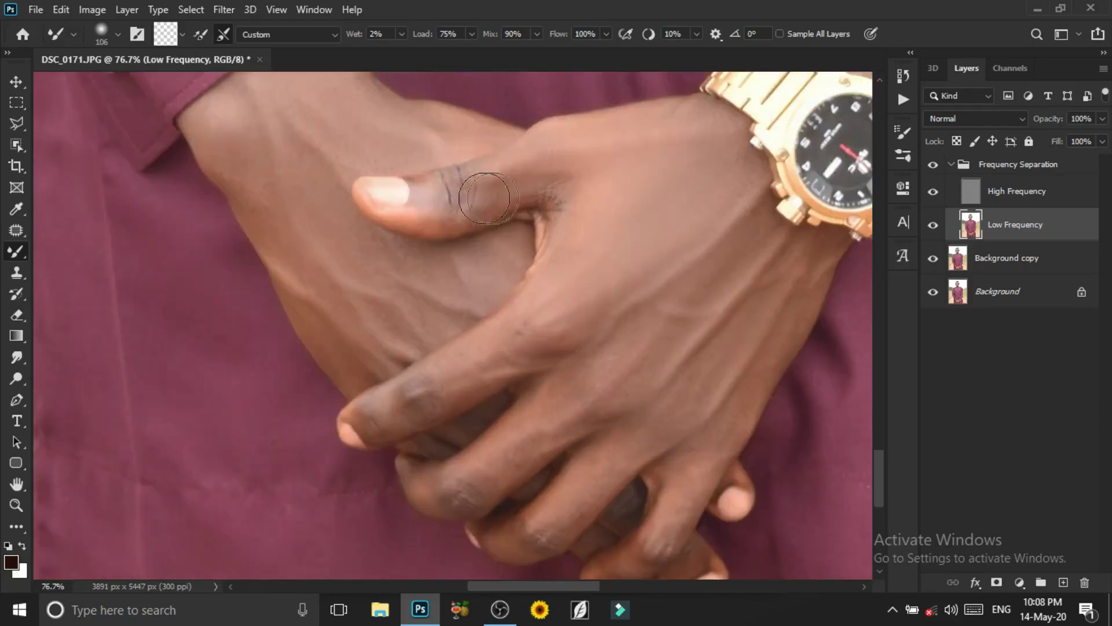
scroll(555, 192, down, 4)
scroll(521, 174, down, 2)
scroll(463, 162, down, 2)
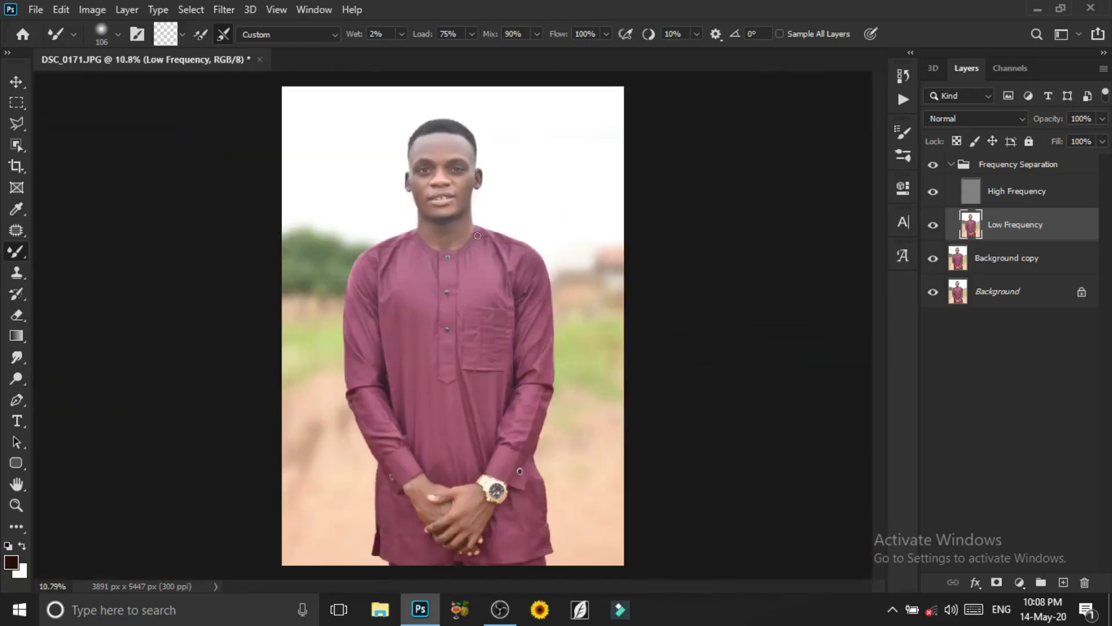
scroll(429, 156, up, 2)
Step: Zoom to the mouth and blend around the nose and upper lip at 36 px
scroll(467, 266, up, 3)
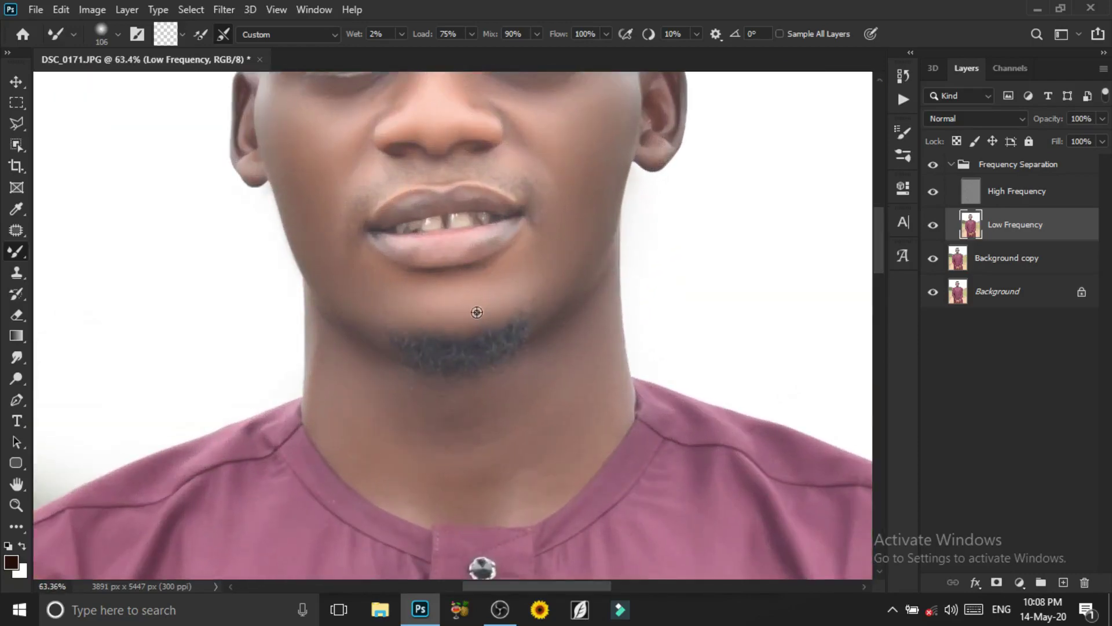
scroll(448, 198, up, 1)
scroll(506, 259, up, 3)
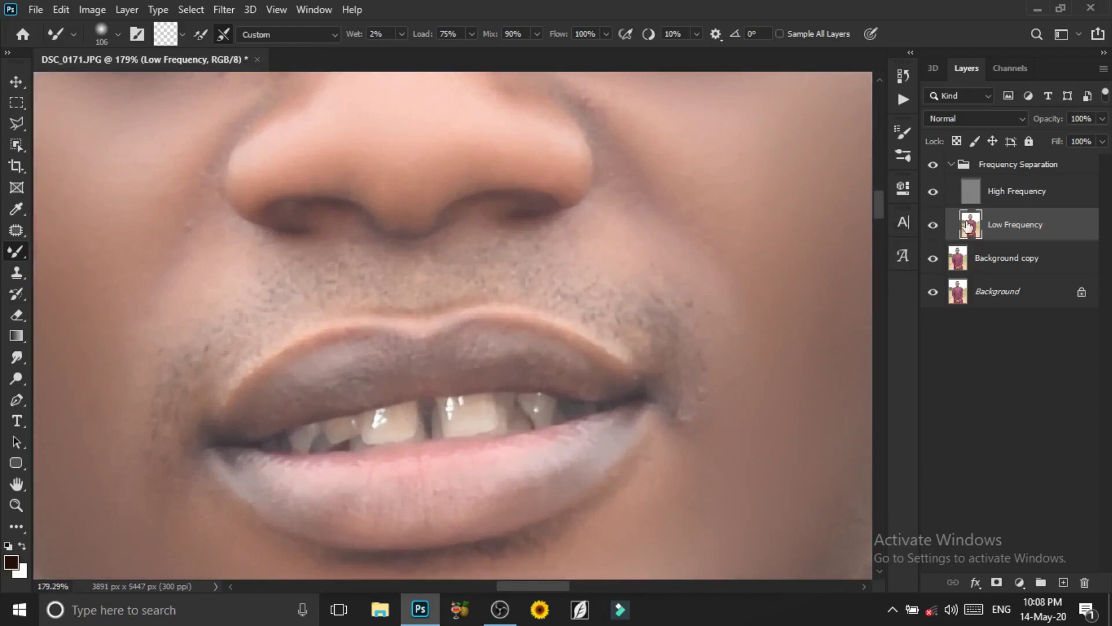
drag(566, 166, 586, 169)
scroll(531, 151, up, 3)
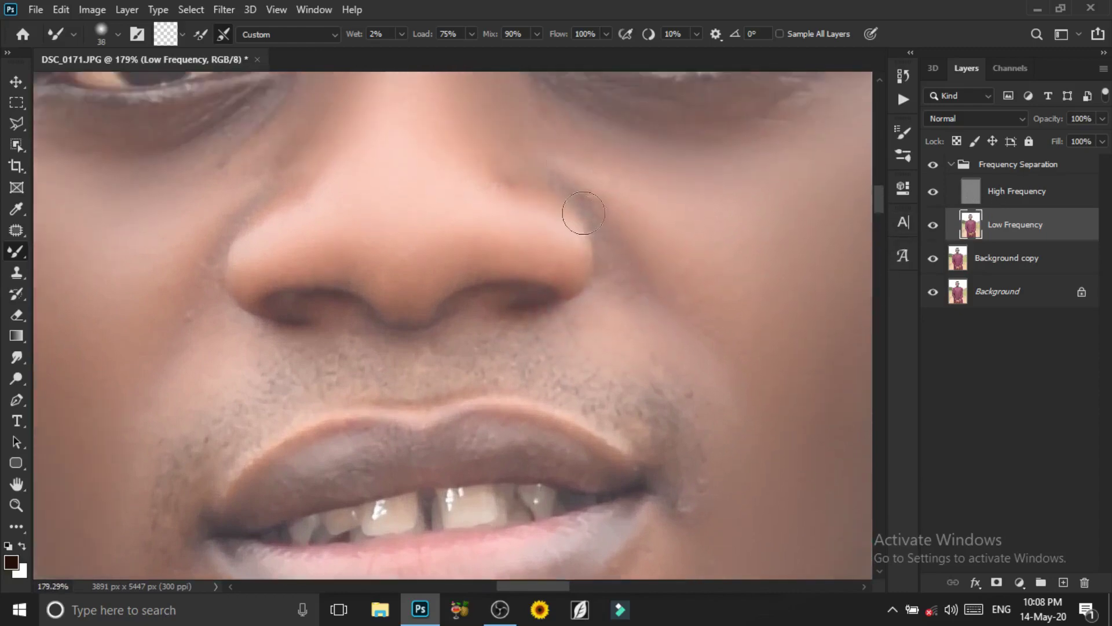
drag(566, 213, 570, 184)
Step: On the High Frequency layer, lightly blend beside the nose with 30–62 px brushes
click(1033, 198)
drag(546, 169, 543, 171)
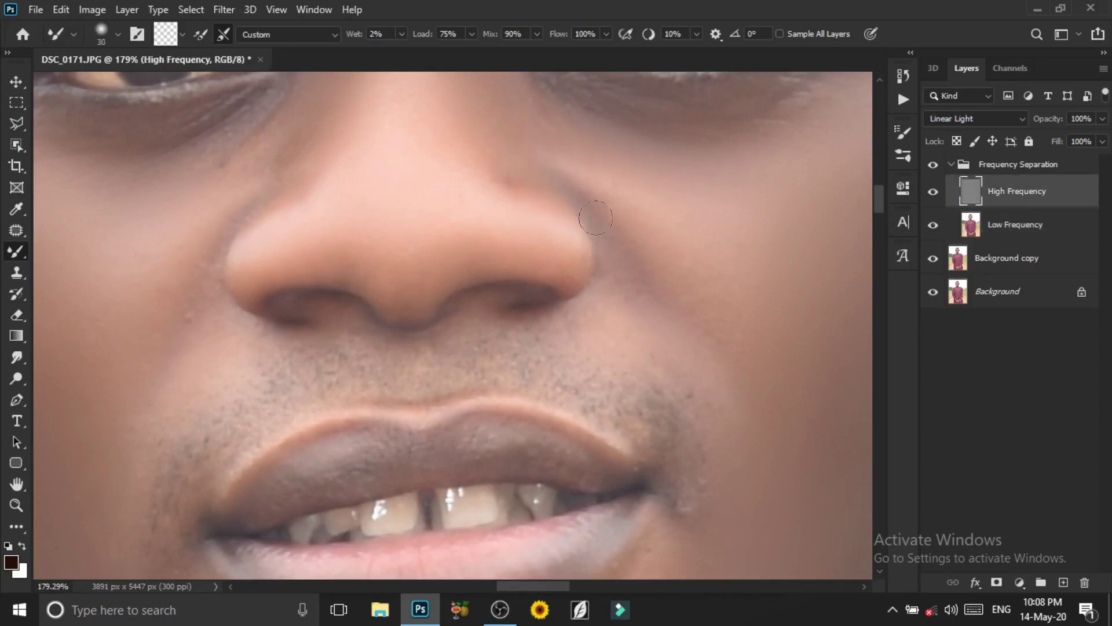
drag(672, 294, 702, 306)
scroll(467, 281, left, 3)
drag(378, 179, 365, 179)
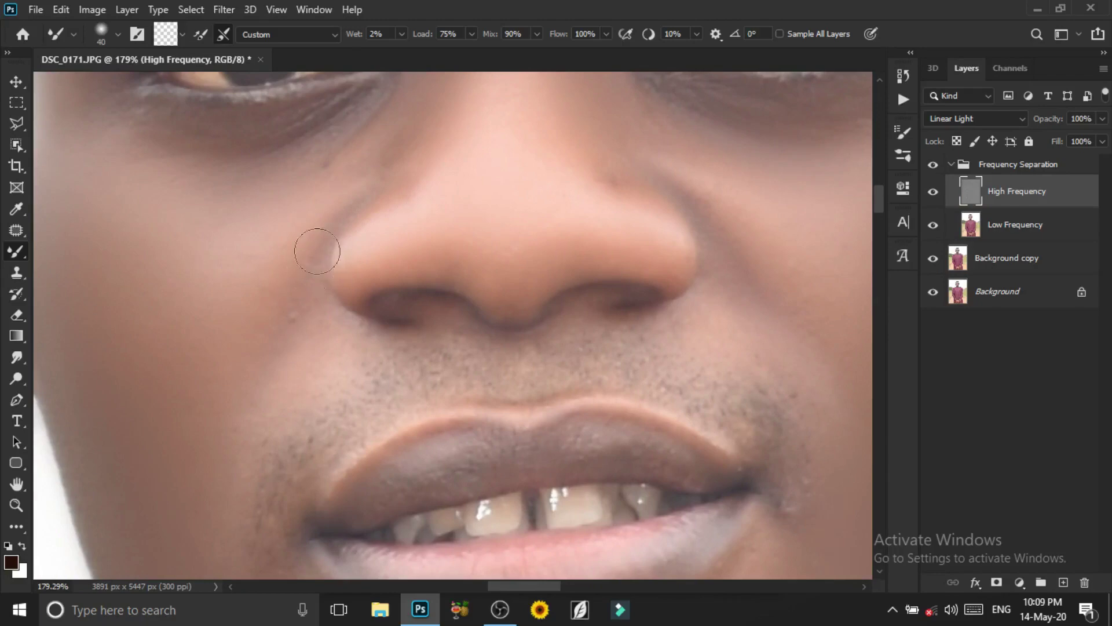
Step: Zoom out to fit the portrait and switch to the Move tool
scroll(367, 341, down, 2)
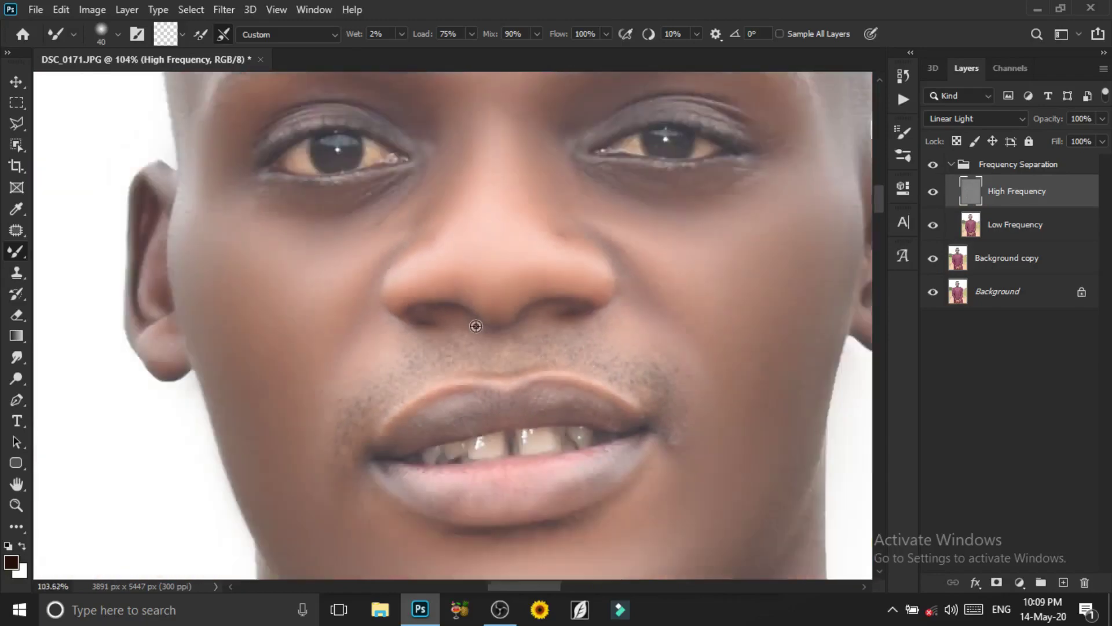
scroll(472, 323, down, 2)
scroll(528, 318, down, 1)
scroll(555, 318, right, 1)
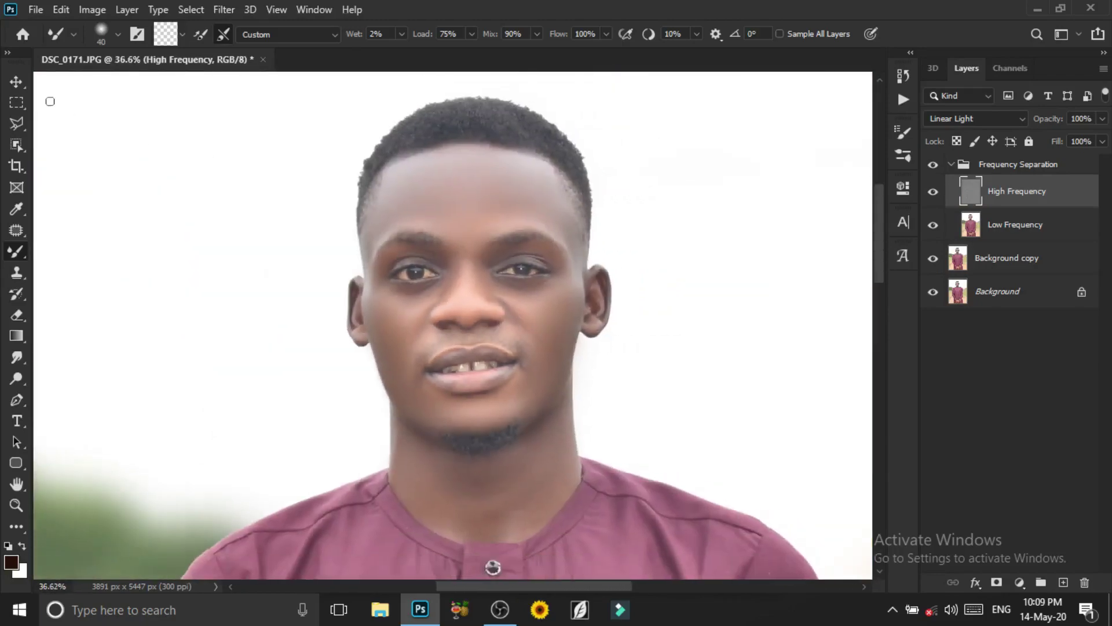
click(21, 86)
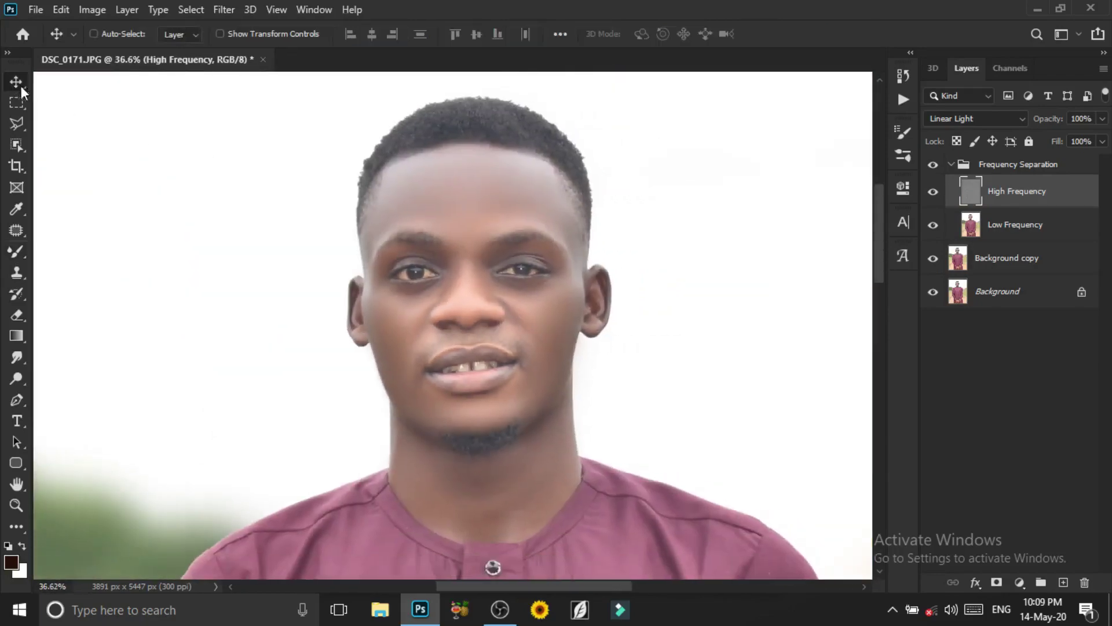
Step: Merge the Frequency Separation group into a single layer
click(996, 168)
right_click(1018, 171)
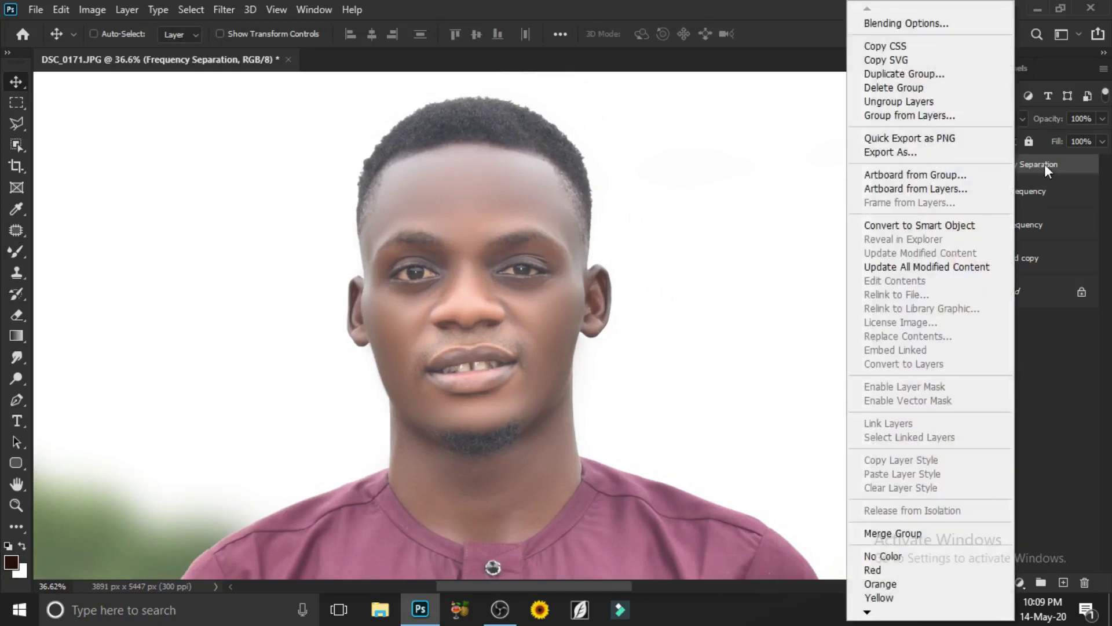
click(926, 532)
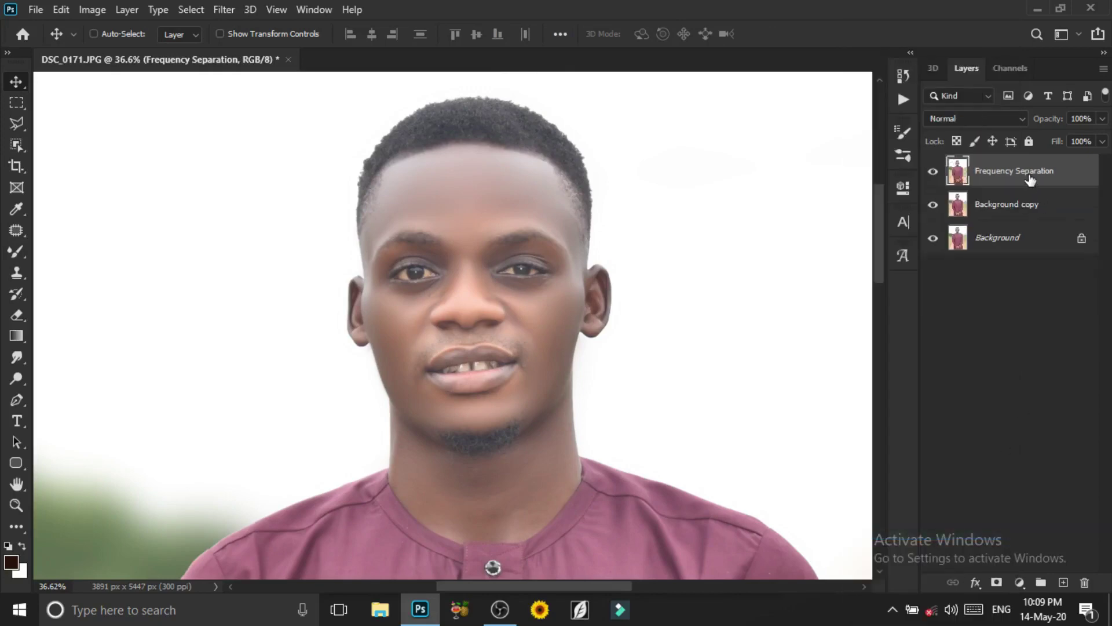
Step: Merge the Frequency Separation layer together with Background copy into one layer
right_click(1030, 173)
key(Escape)
ctrl+click(1054, 205)
right_click(1052, 205)
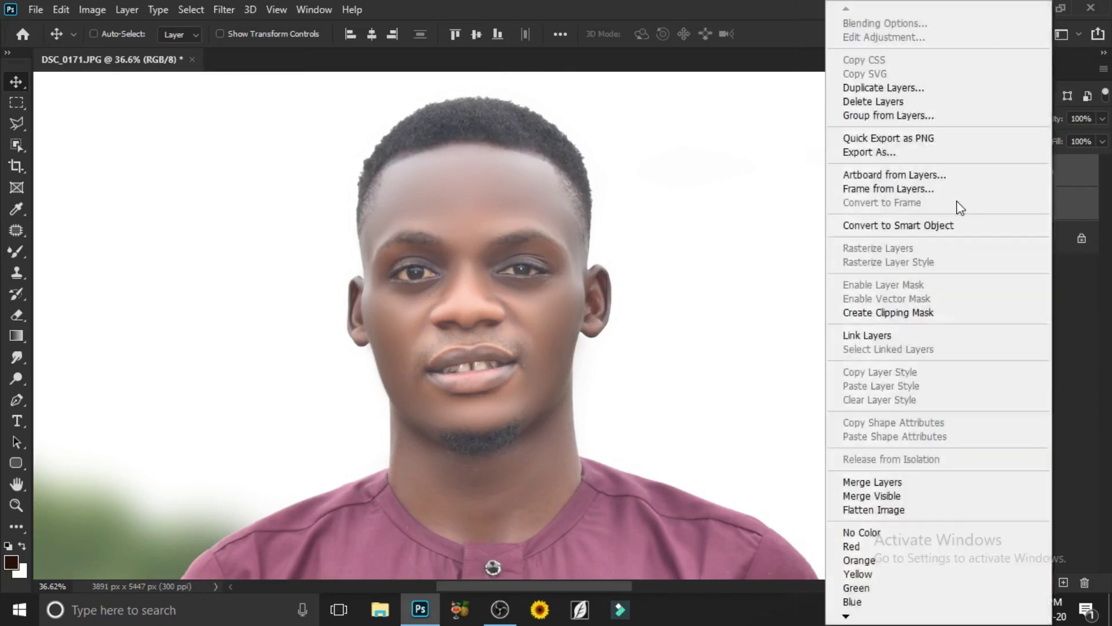
click(872, 482)
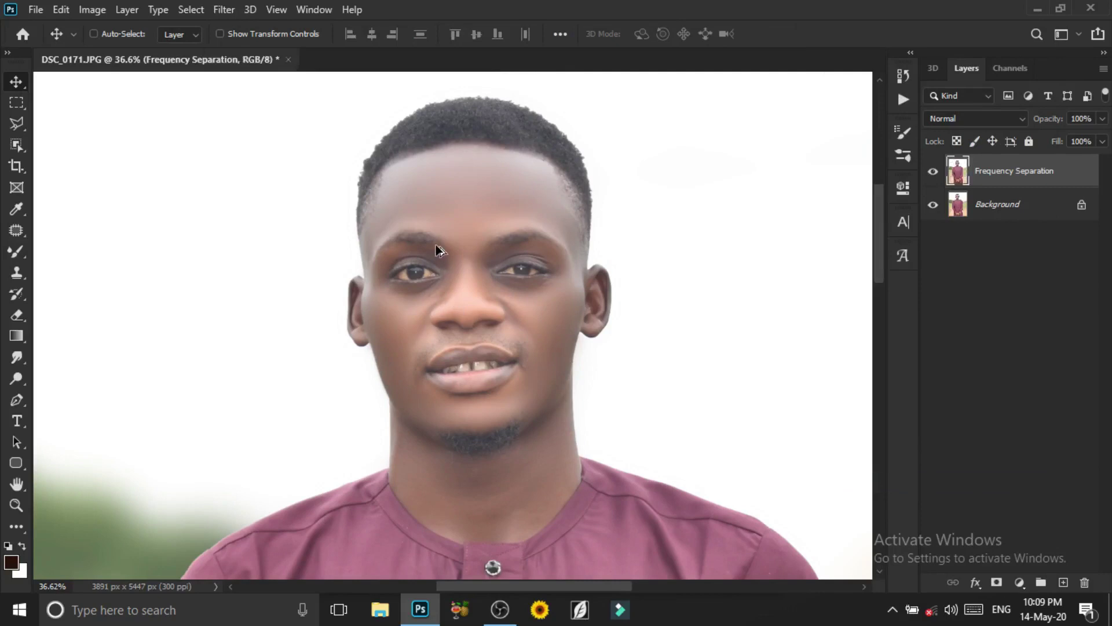
scroll(439, 251, up, 3)
scroll(516, 219, down, 1)
scroll(522, 211, down, 1)
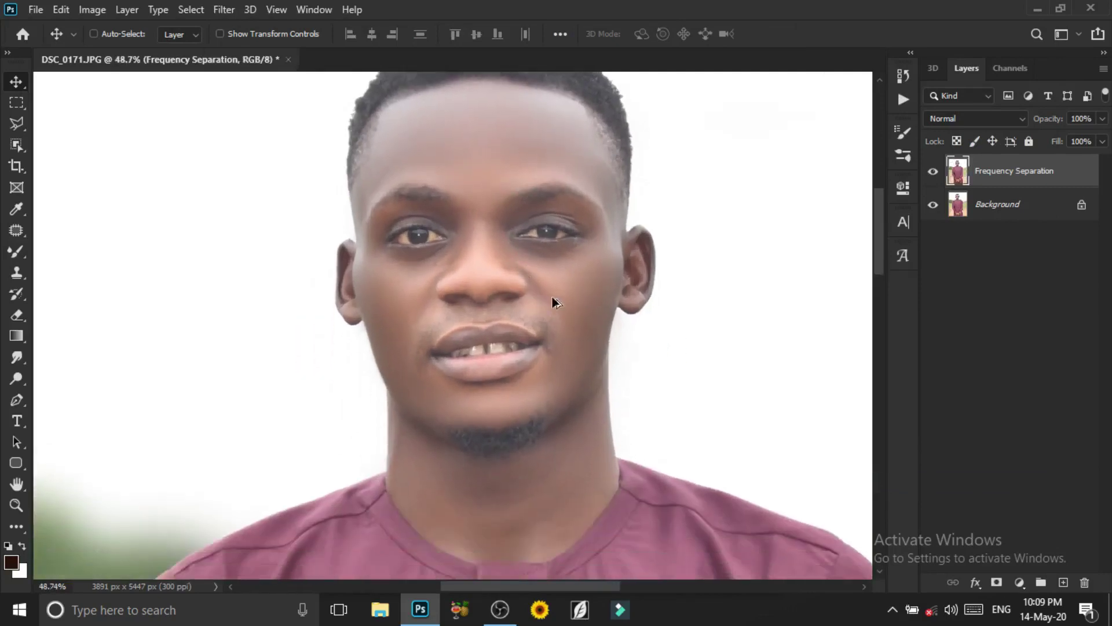
scroll(552, 296, up, 1)
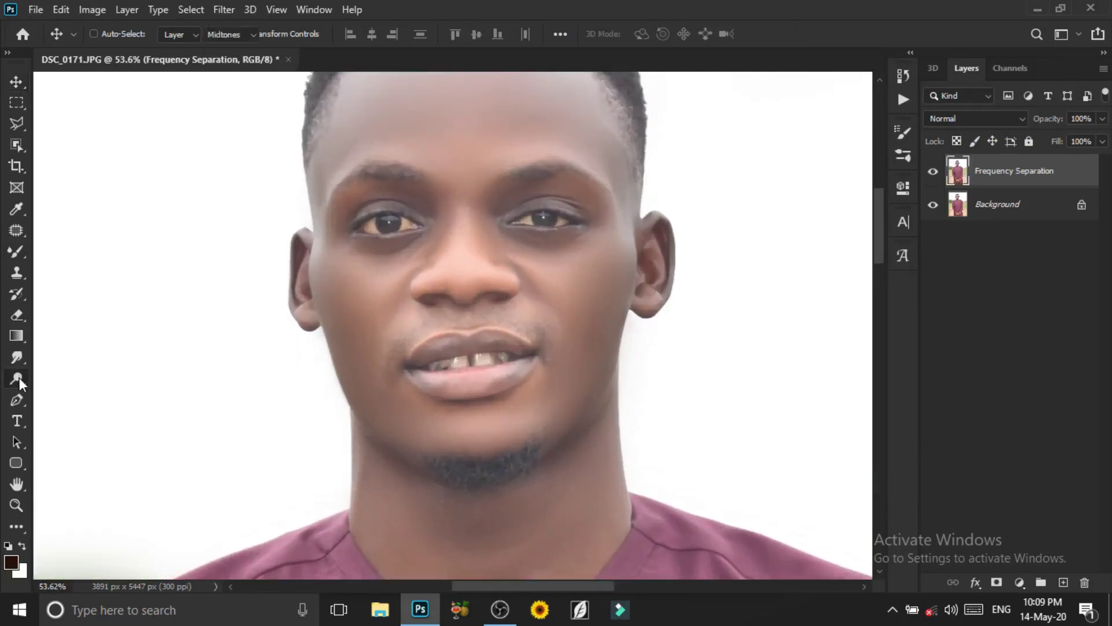
Step: Select the Dodge tool at Midtones, 10% exposure, and enlarge the brush to 92
drag(19, 377, 87, 379)
scroll(422, 193, up, 3)
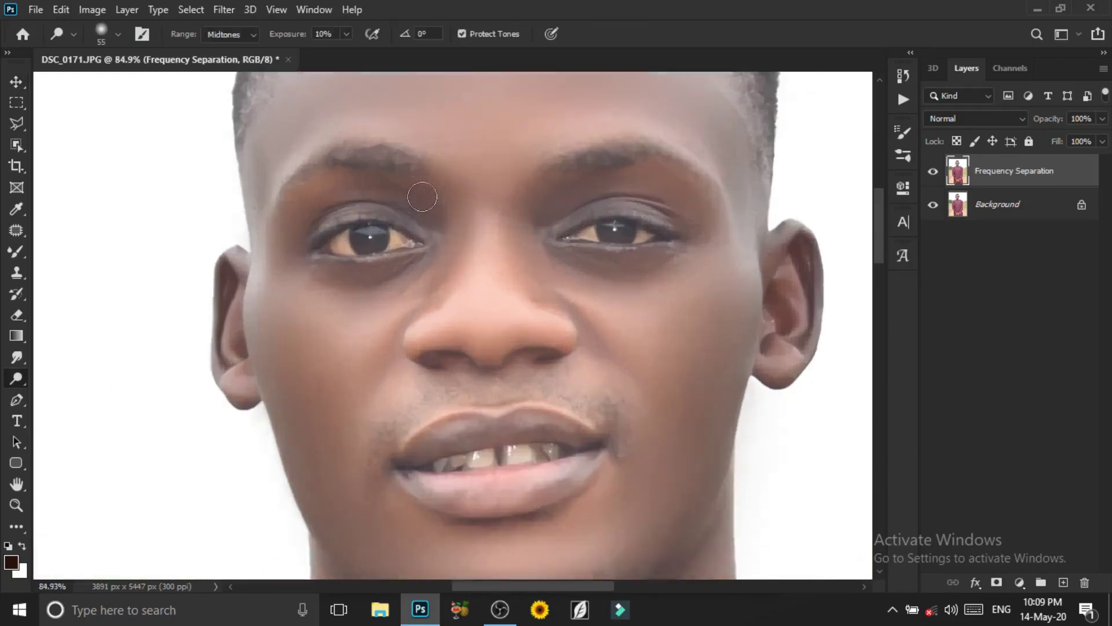
scroll(422, 194, up, 1)
key(bracketright)
key(bracketright)
key(bracketright)
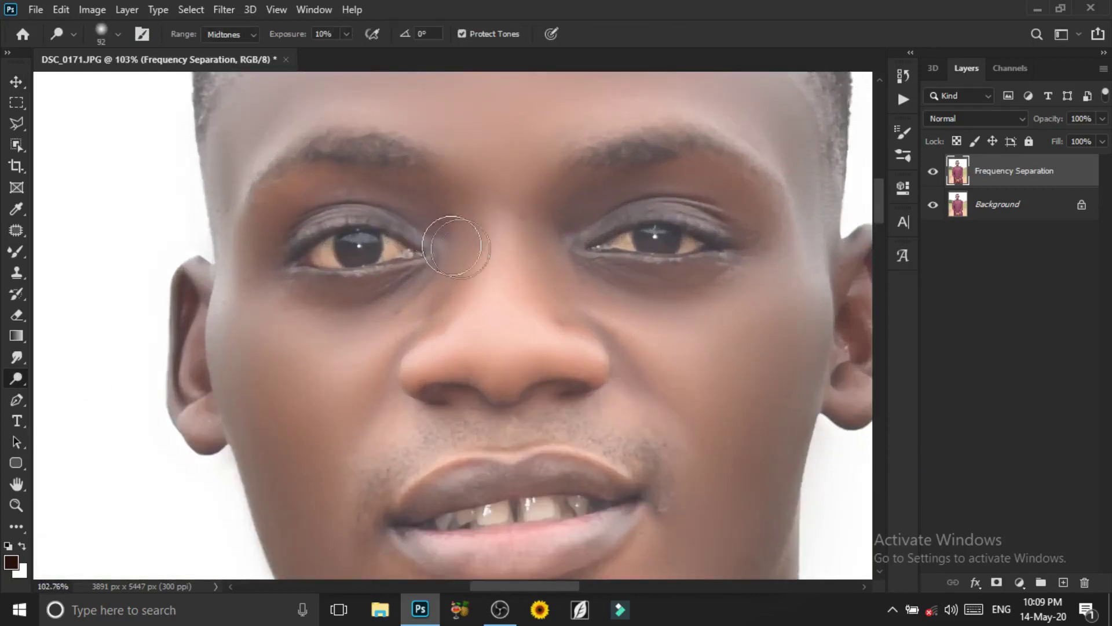
Step: Dodge the dark shadows around the eyes, nose and cheeks to lighten them
mouse_move(650, 209)
mouse_down()
mouse_move(595, 236)
mouse_move(605, 266)
mouse_up()
scroll(753, 268, down, 5)
scroll(752, 284, down, 3)
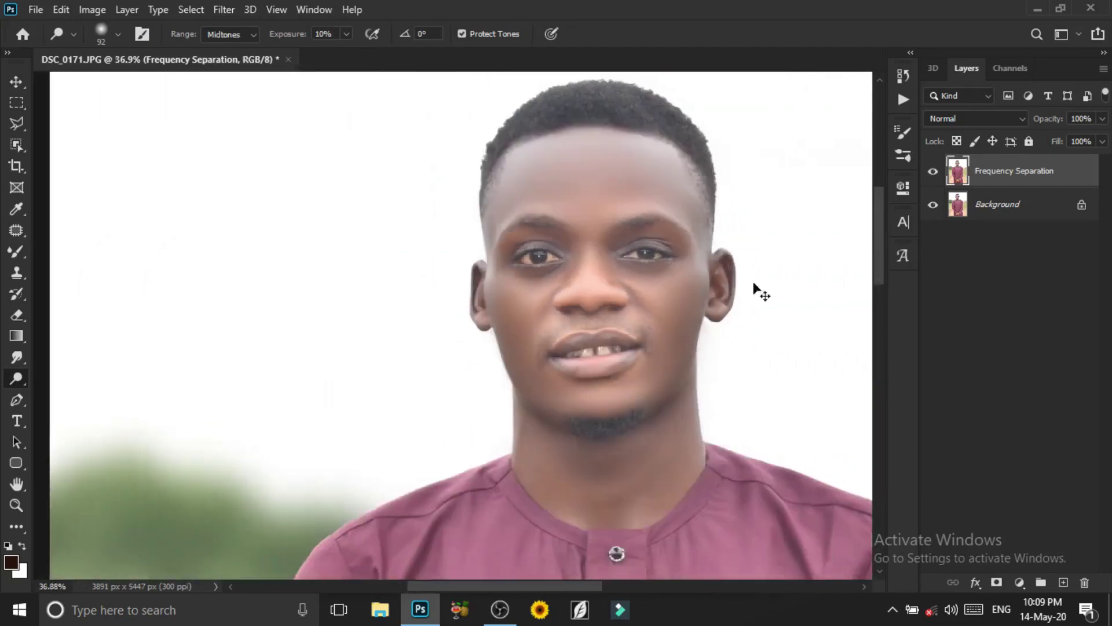
scroll(561, 273, up, 5)
scroll(461, 219, up, 2)
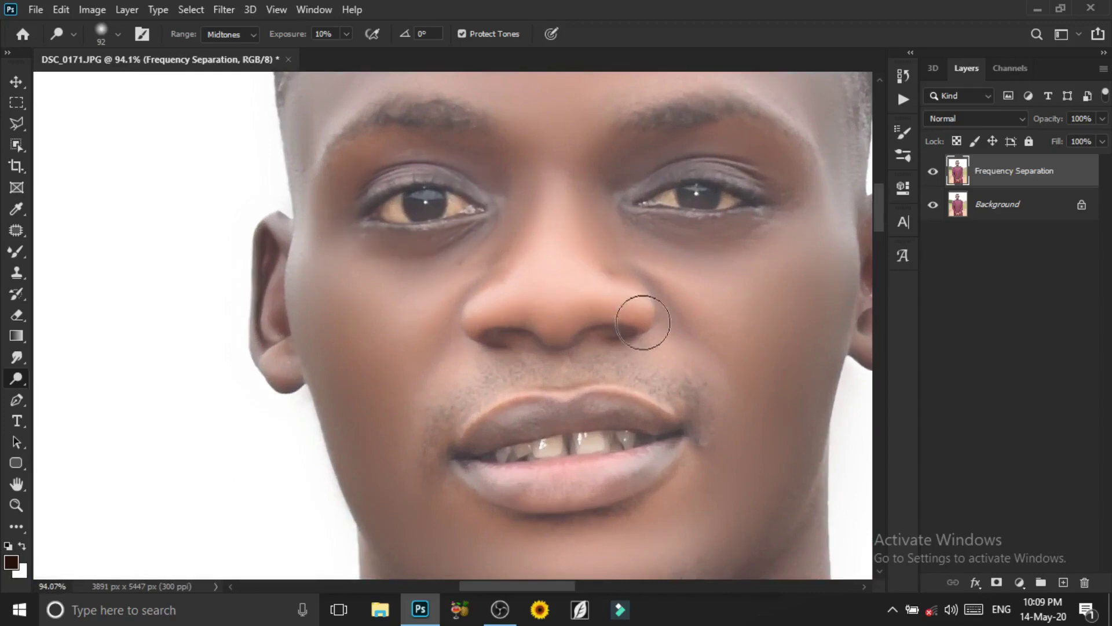
scroll(641, 318, down, 2)
scroll(660, 330, down, 2)
scroll(672, 336, down, 2)
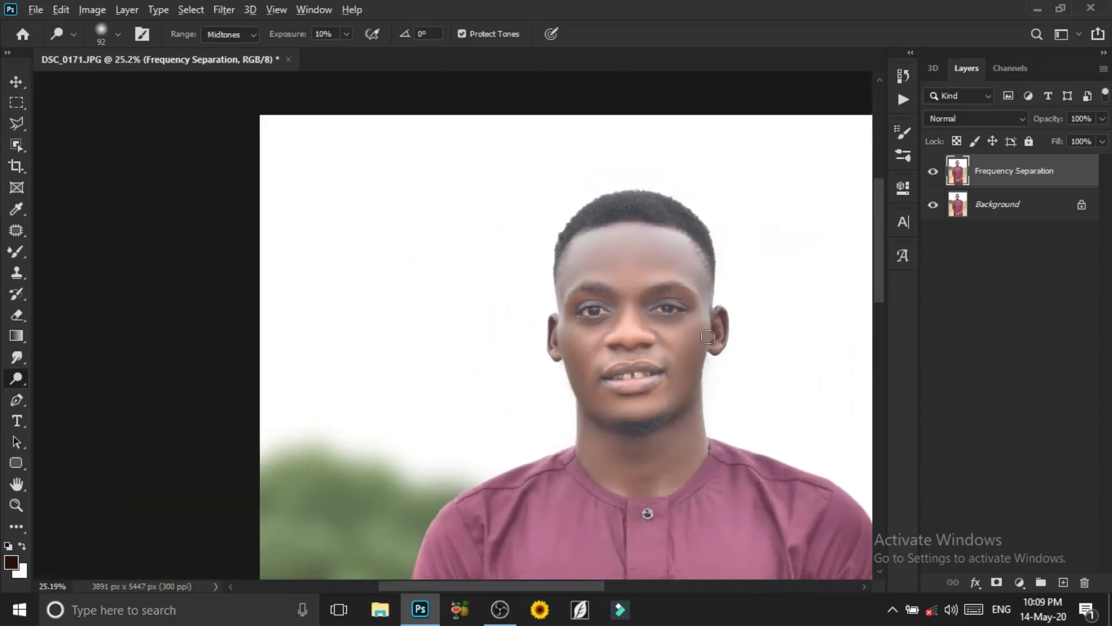
scroll(695, 335, up, 1)
scroll(678, 332, up, 2)
scroll(614, 335, up, 1)
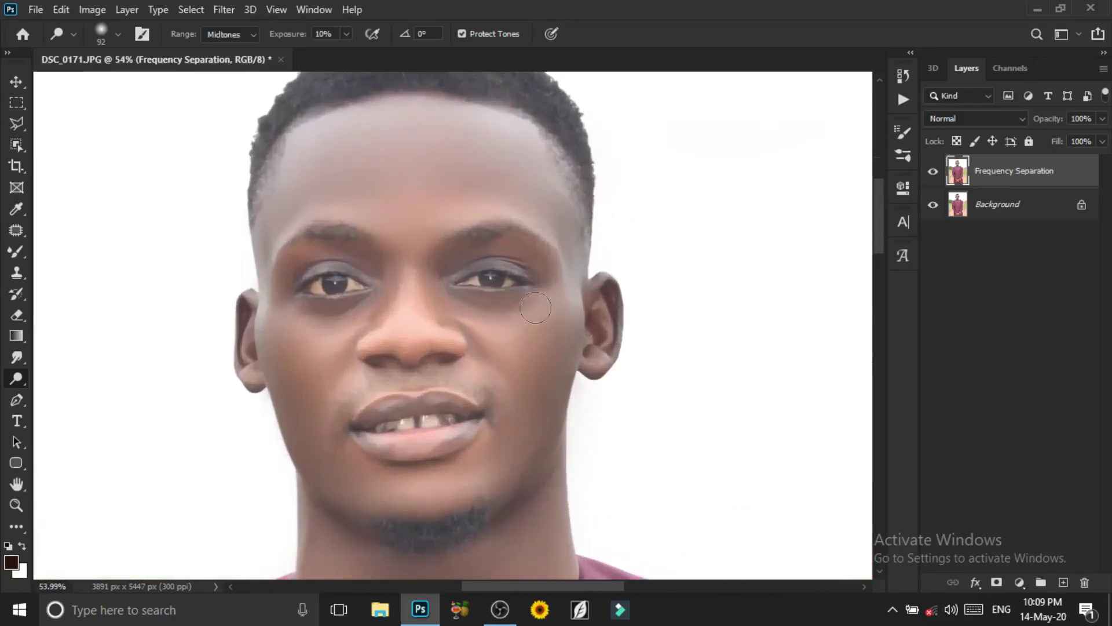
scroll(475, 331, down, 2)
scroll(390, 305, up, 4)
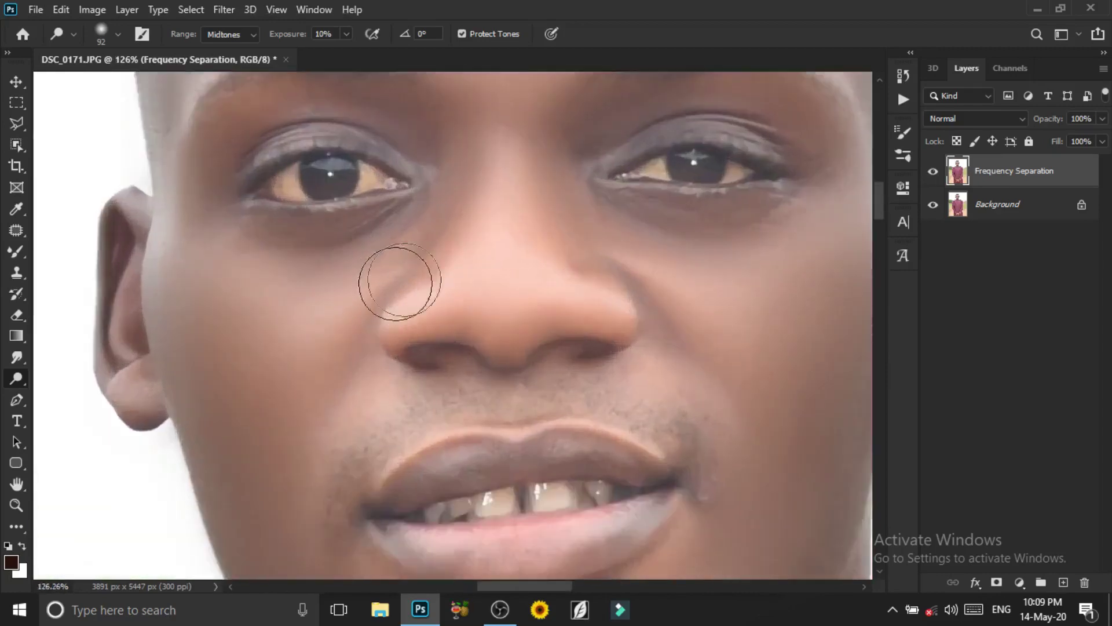
scroll(410, 241, down, 3)
scroll(437, 219, down, 2)
scroll(385, 288, up, 3)
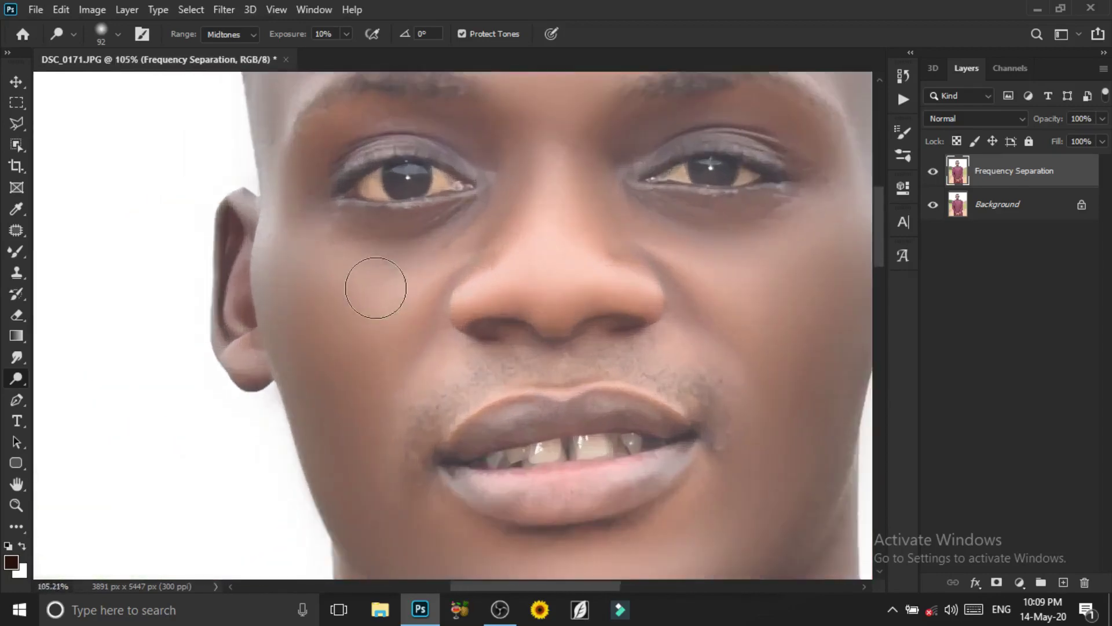
Step: Patch the small spots on the nose with nearby clean skin using the Patch tool
key(j)
scroll(454, 259, up, 4)
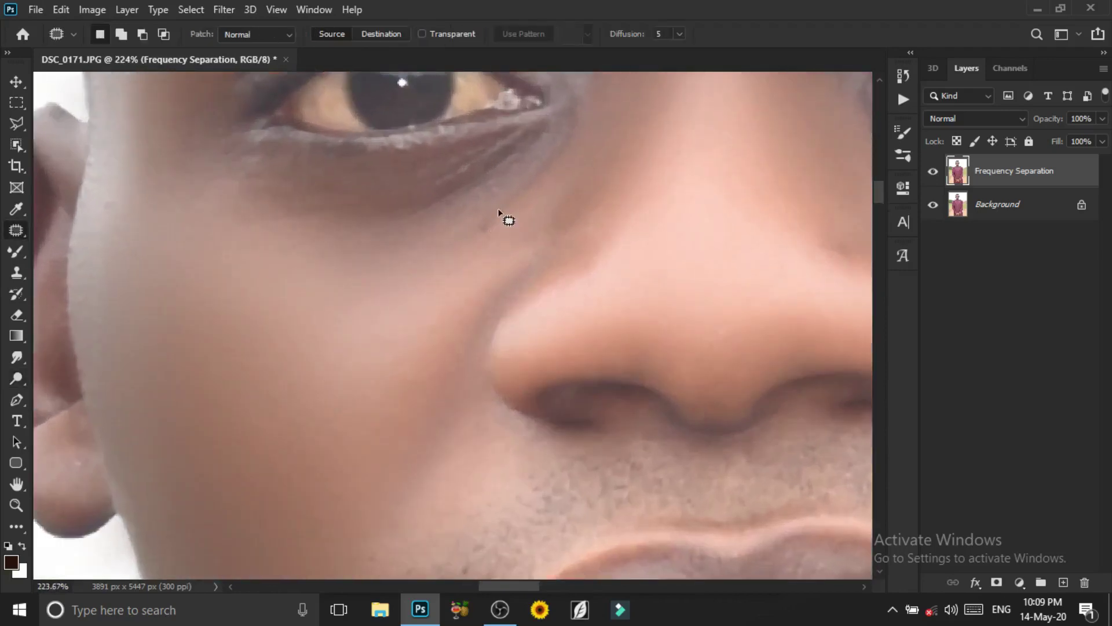
key(ctrl+d)
scroll(517, 293, down, 2)
scroll(579, 308, down, 1)
scroll(586, 308, up, 2)
scroll(732, 273, up, 2)
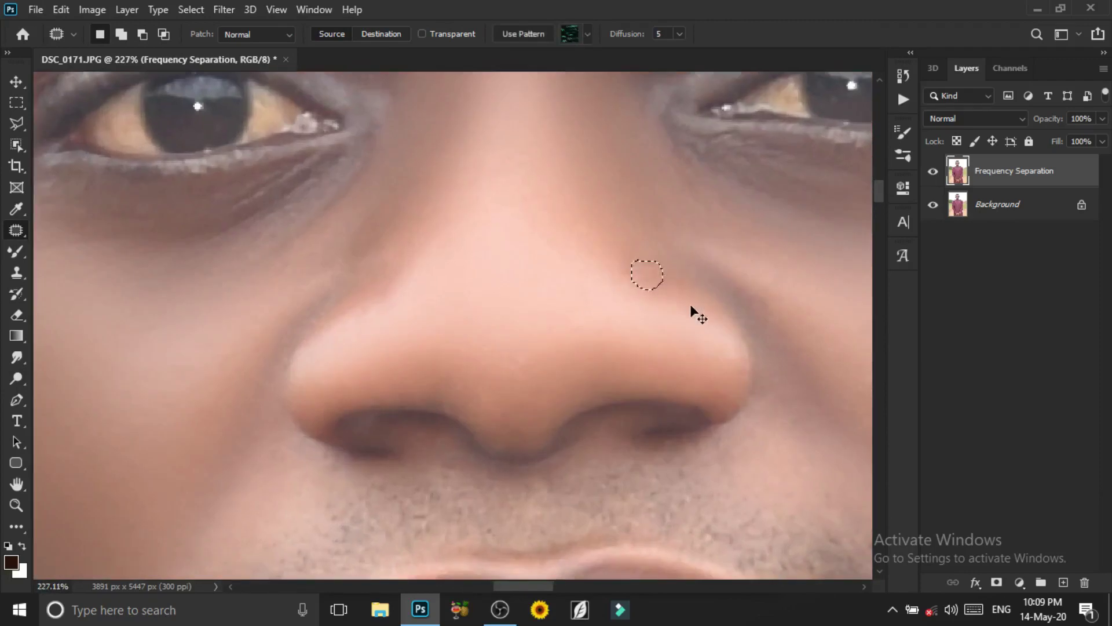
key(ctrl+d)
scroll(724, 358, down, 3)
drag(712, 352, 611, 315)
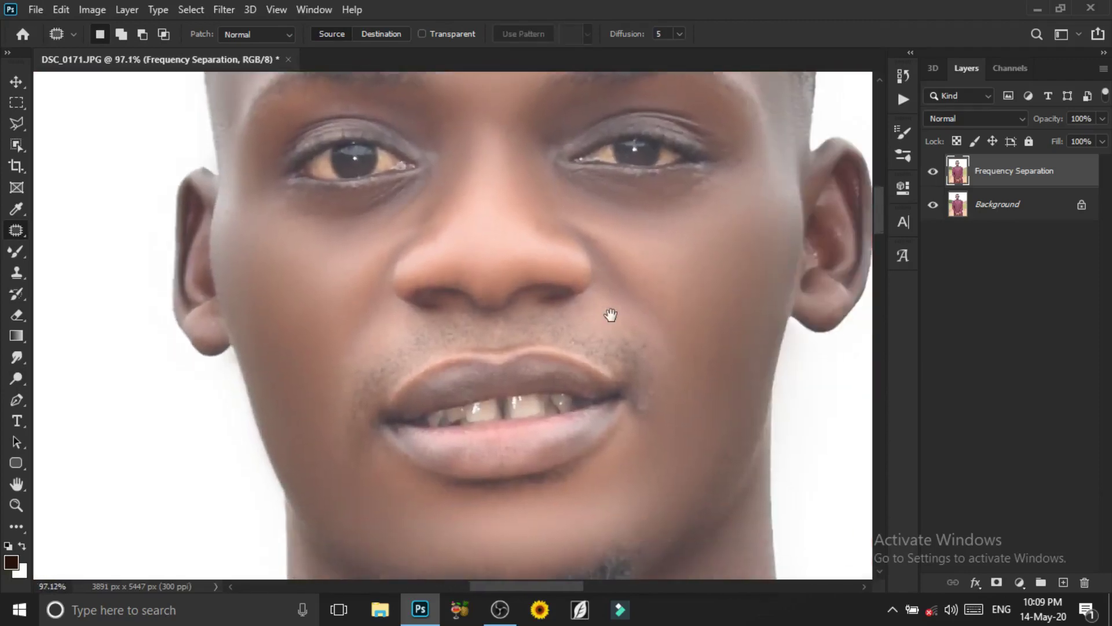
scroll(551, 246, up, 1)
scroll(548, 238, up, 4)
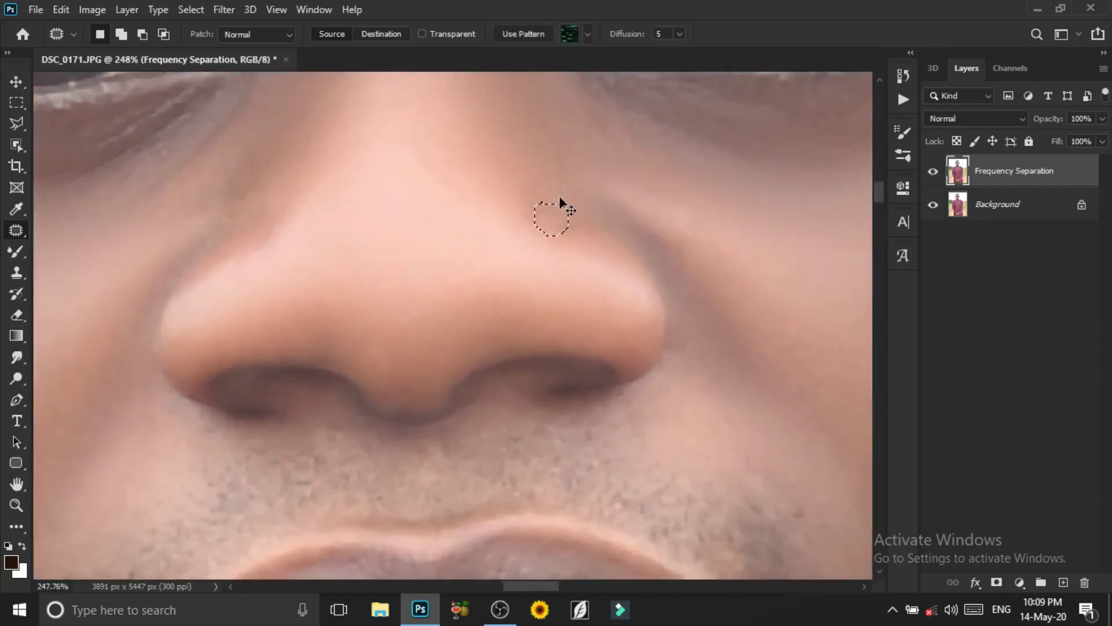
drag(745, 349, 575, 174)
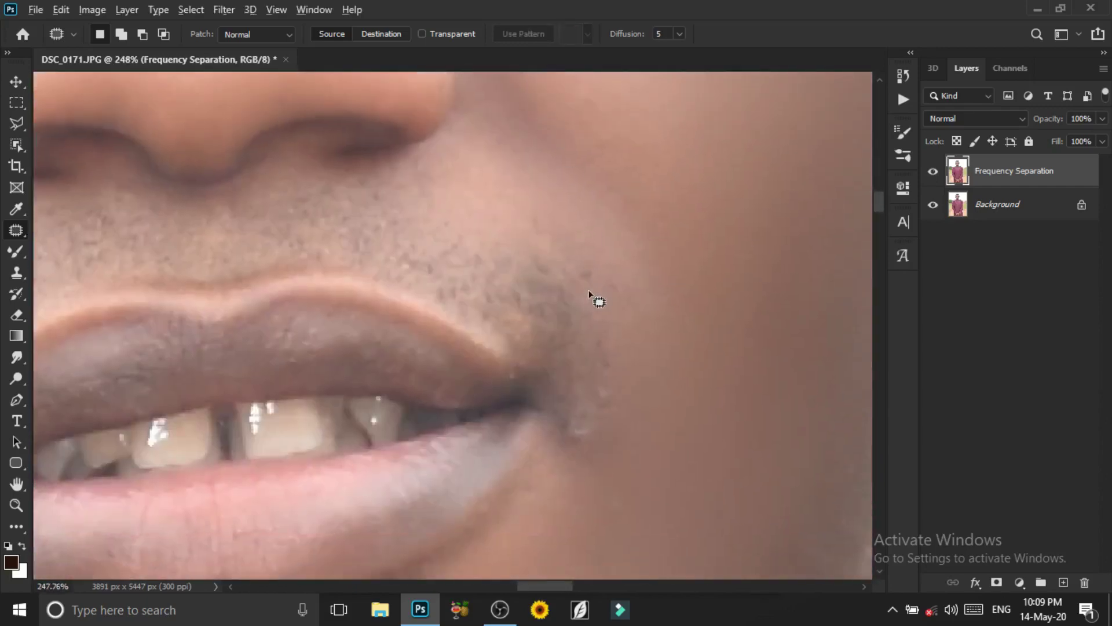
scroll(589, 291, down, 5)
scroll(597, 370, up, 4)
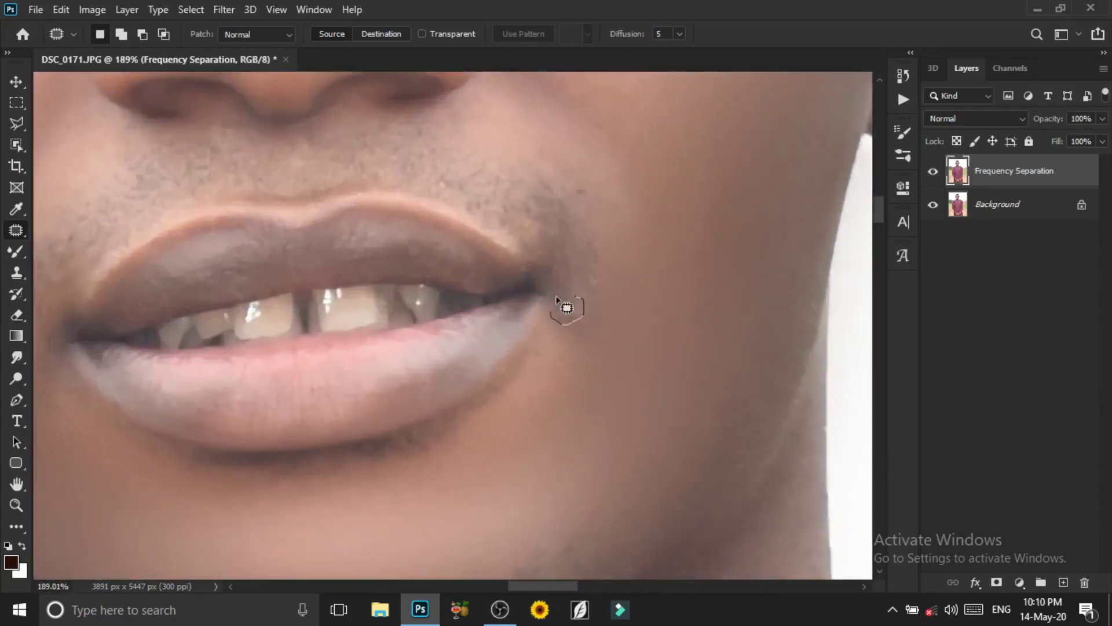
Step: Patch the spot beside the mouth corner with surrounding skin and deselect
drag(556, 299, 564, 262)
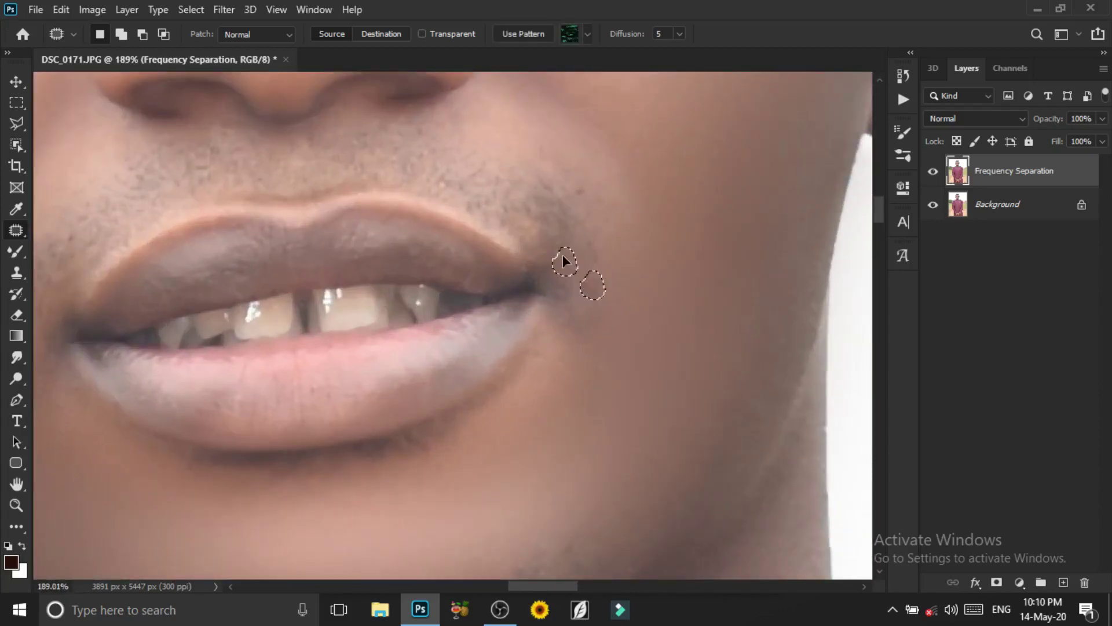
key(ctrl+d)
drag(377, 330, 608, 301)
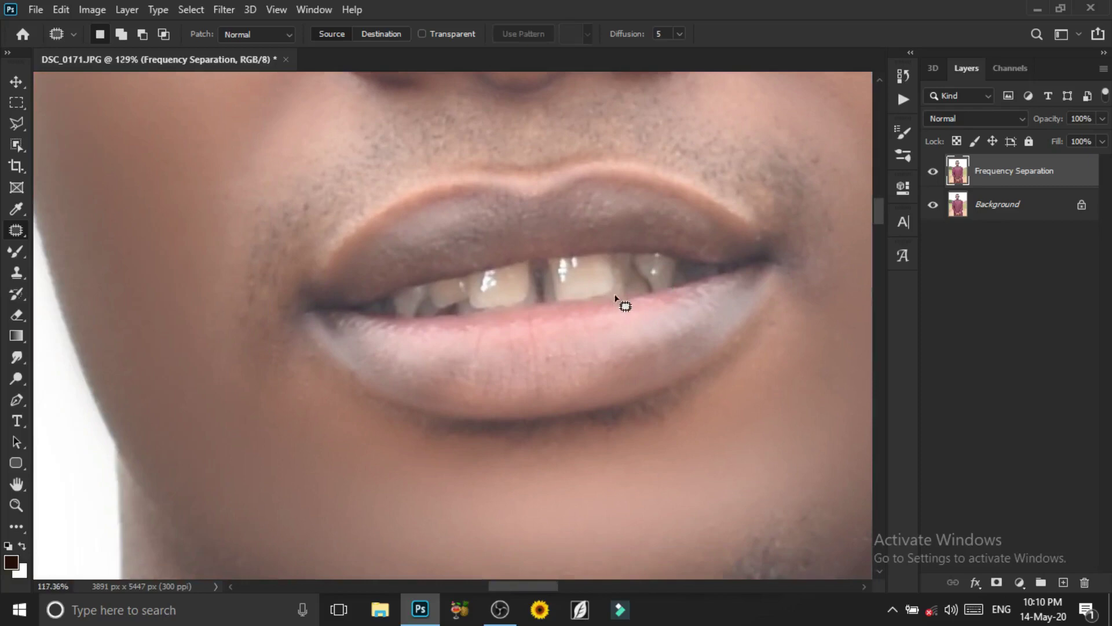
scroll(615, 296, down, 3)
scroll(600, 255, up, 3)
scroll(601, 255, down, 2)
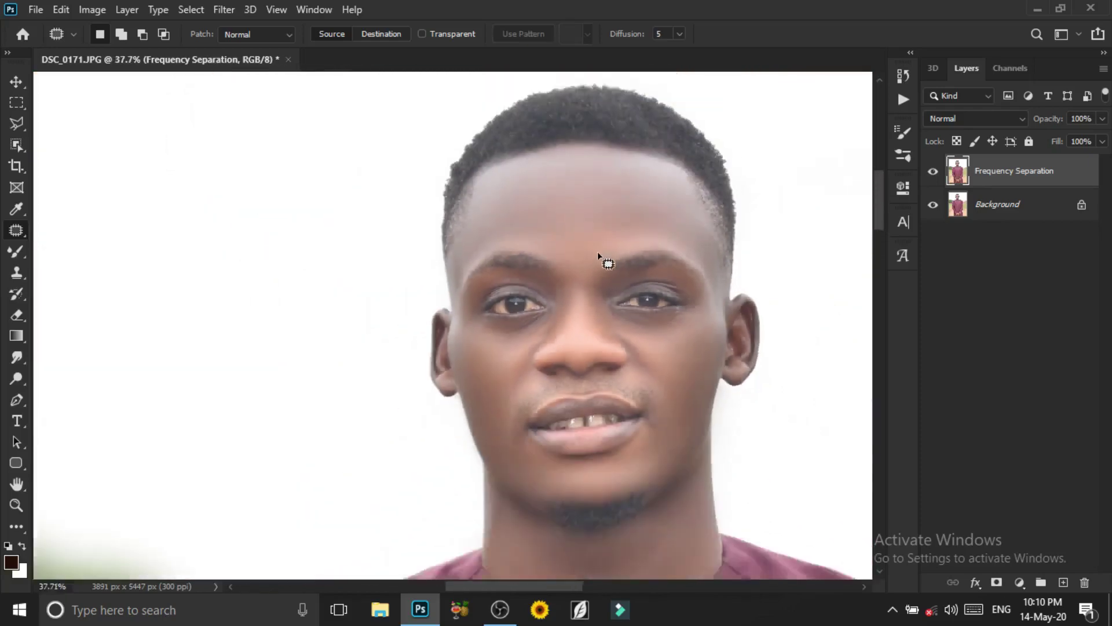
scroll(598, 255, down, 2)
scroll(589, 217, down, 2)
scroll(666, 217, up, 3)
scroll(623, 207, up, 3)
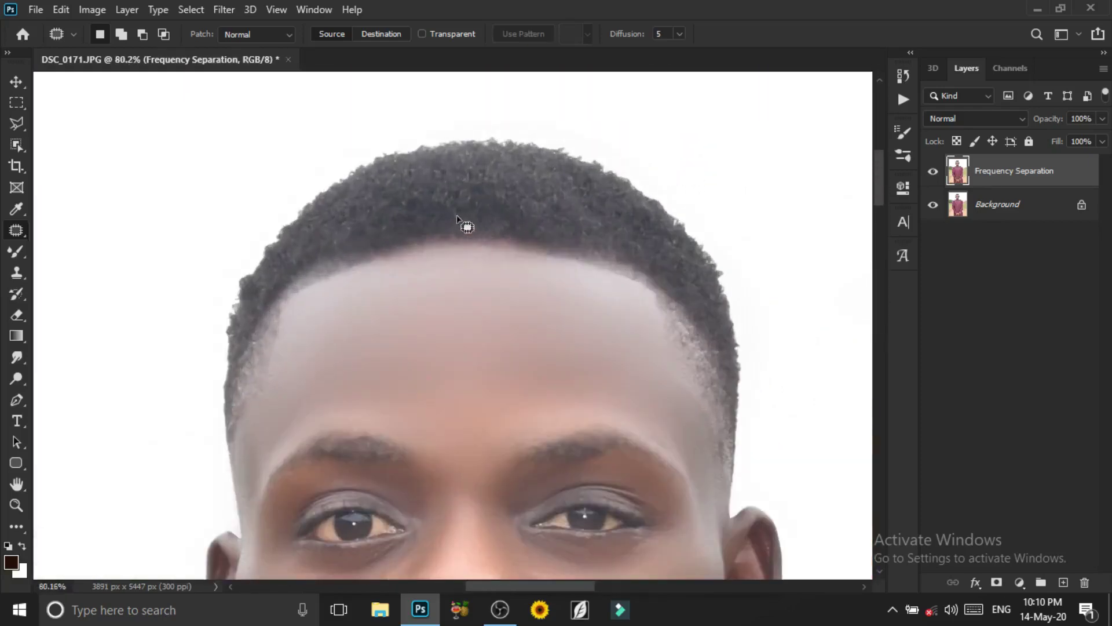
Step: Select the Sharpen tool (Strength 50%, Protect Detail) and size its brush
click(16, 356)
click(16, 378)
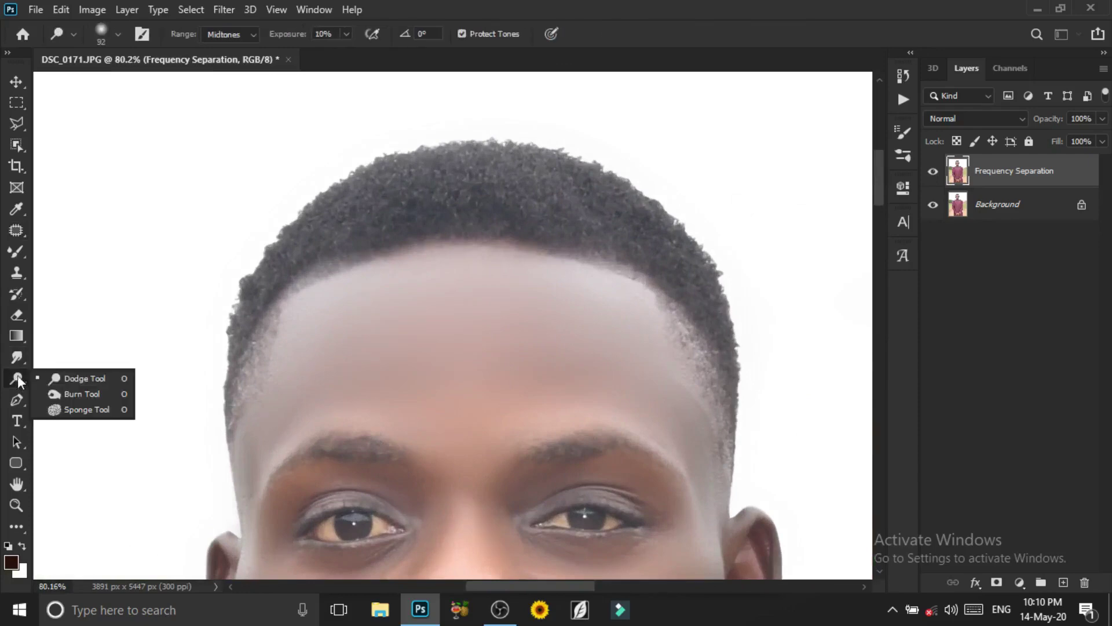
click(17, 357)
click(90, 372)
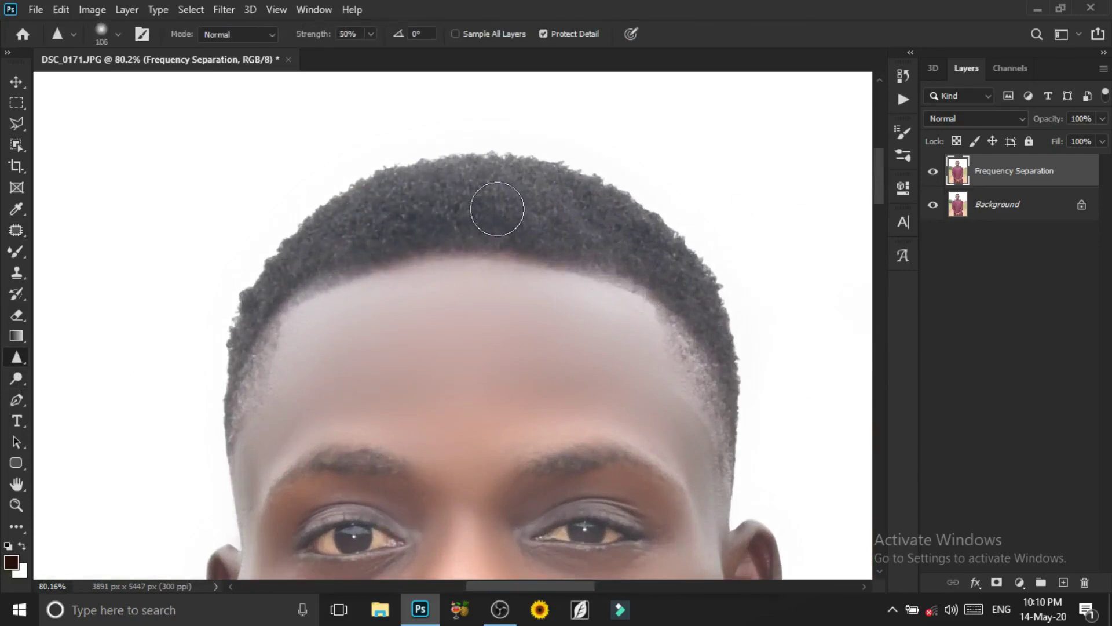
key(bracketright)
key(bracketright)
key(bracketright)
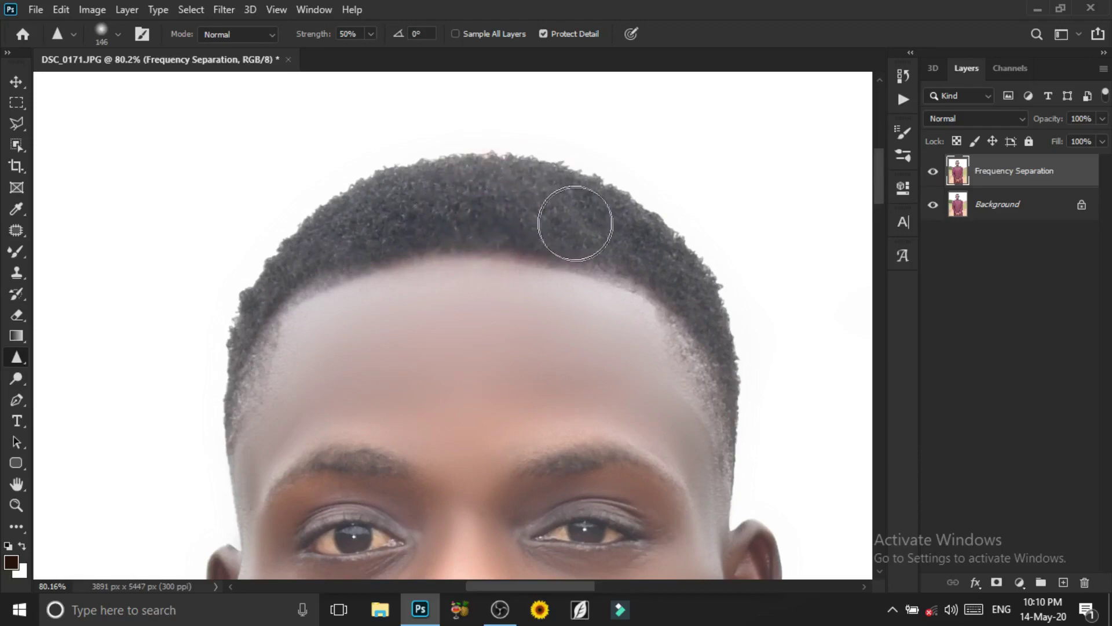
key(bracketleft)
key(bracketleft)
key(bracketleft)
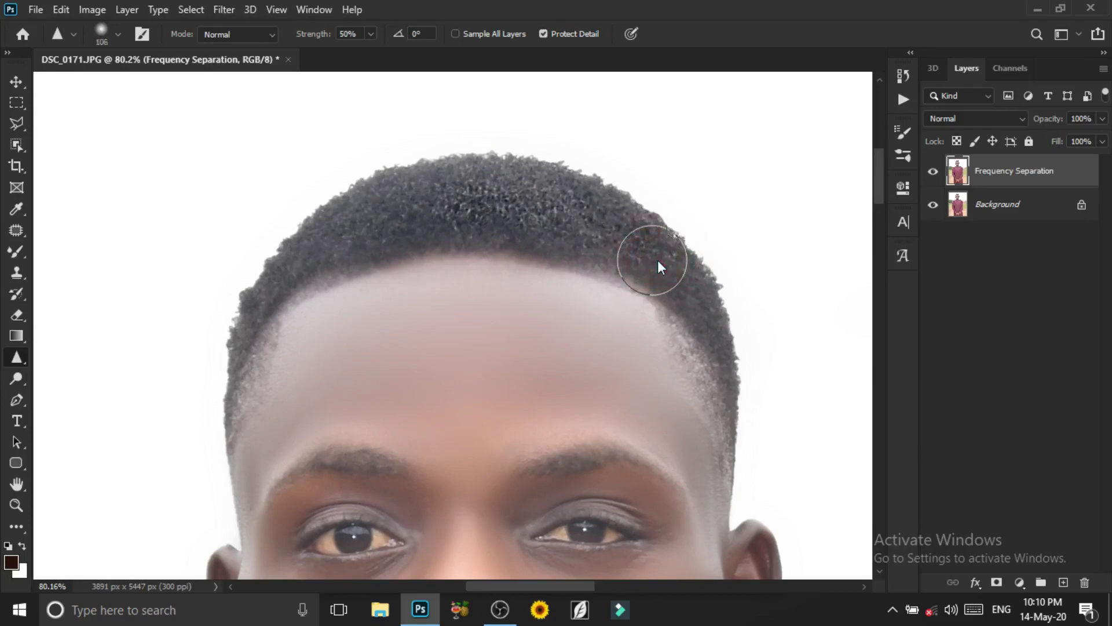
key(bracketright)
Step: Sharpen the right hairline and the top of the hair, then shrink the brush to 72
mouse_move(715, 340)
mouse_down()
mouse_move(660, 288)
mouse_move(687, 281)
mouse_up()
mouse_move(630, 220)
mouse_down()
mouse_move(694, 233)
mouse_move(504, 174)
mouse_move(452, 208)
mouse_up()
mouse_move(529, 245)
mouse_down()
mouse_move(355, 273)
mouse_move(512, 157)
mouse_move(367, 248)
mouse_move(458, 213)
mouse_move(725, 224)
mouse_move(678, 275)
mouse_move(489, 258)
mouse_move(654, 266)
mouse_move(398, 269)
mouse_move(372, 294)
mouse_move(410, 241)
mouse_move(311, 315)
mouse_move(405, 241)
mouse_move(553, 235)
mouse_move(311, 311)
mouse_move(273, 434)
mouse_move(316, 352)
mouse_move(286, 418)
mouse_move(345, 245)
mouse_move(360, 265)
mouse_move(397, 204)
mouse_move(668, 169)
mouse_move(404, 186)
mouse_move(810, 216)
mouse_move(678, 181)
mouse_move(472, 236)
mouse_move(417, 268)
mouse_move(499, 244)
mouse_up()
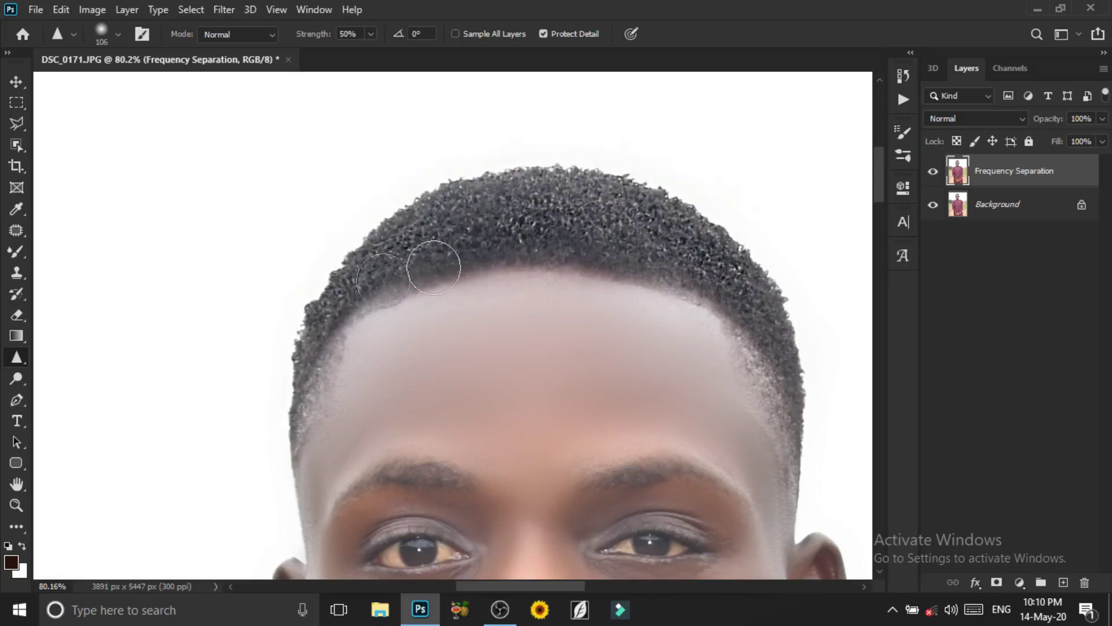
drag(479, 290, 459, 290)
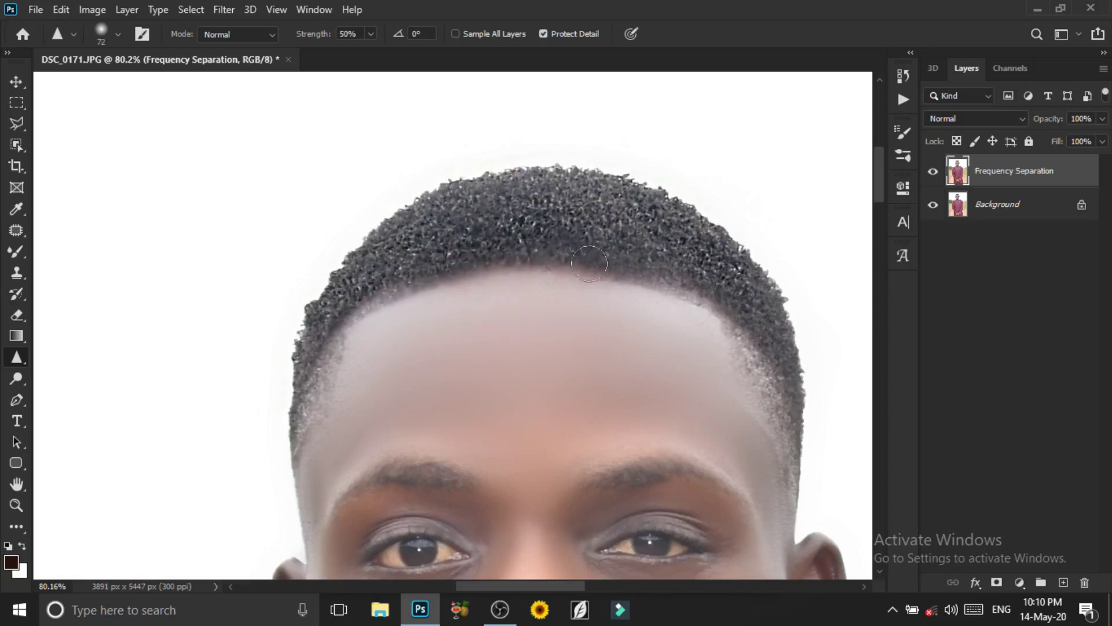
scroll(550, 257, right, 2)
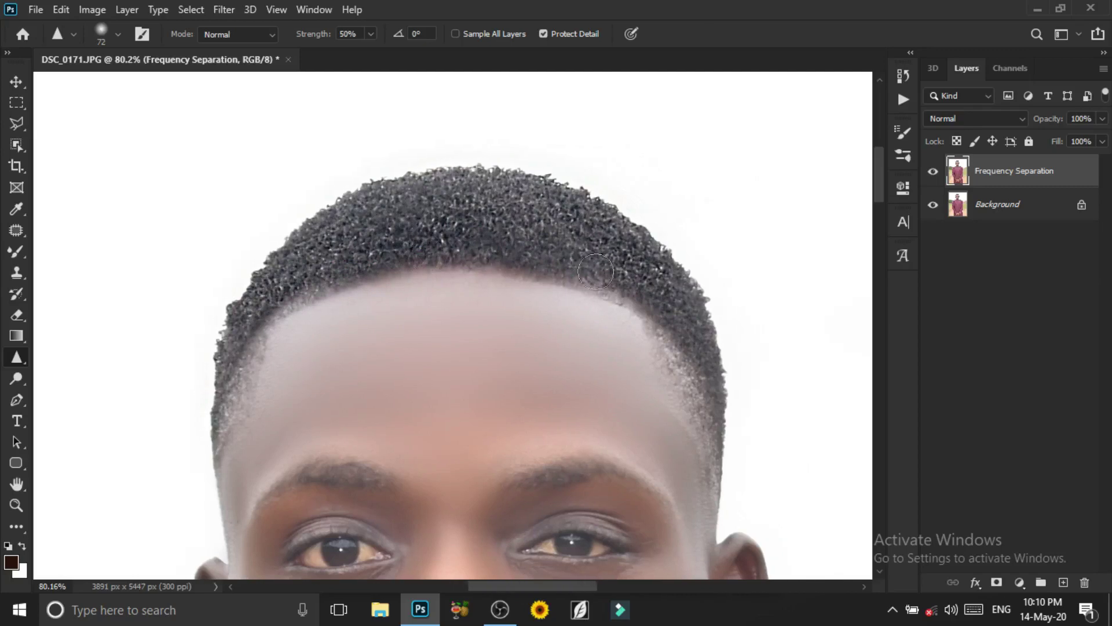
scroll(694, 274, down, 1)
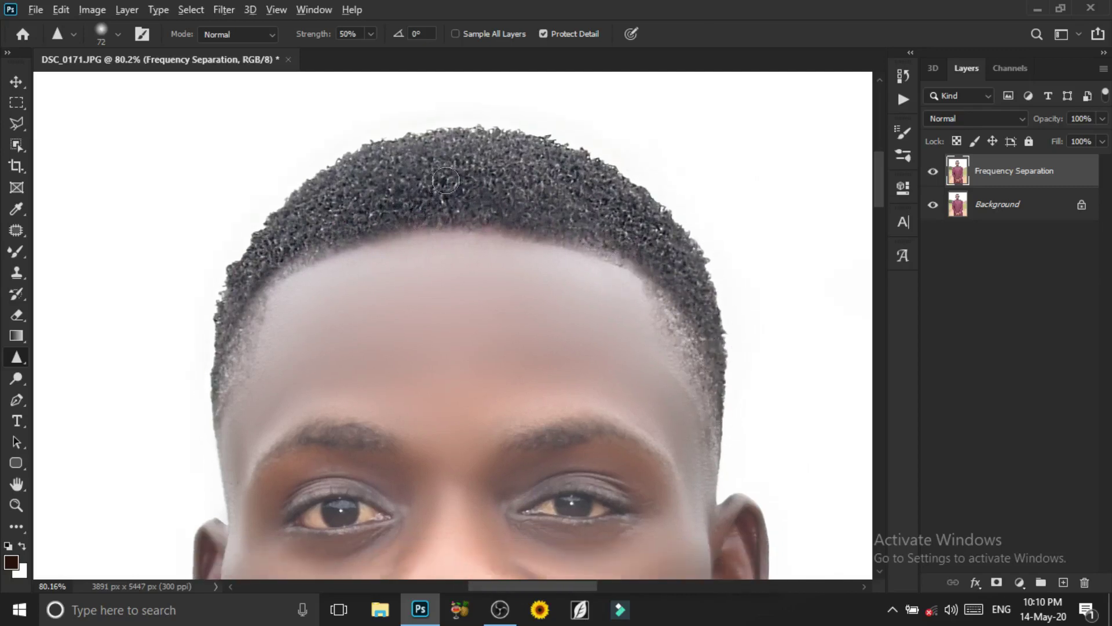
scroll(452, 203, down, 8)
scroll(357, 228, up, 7)
scroll(477, 307, down, 2)
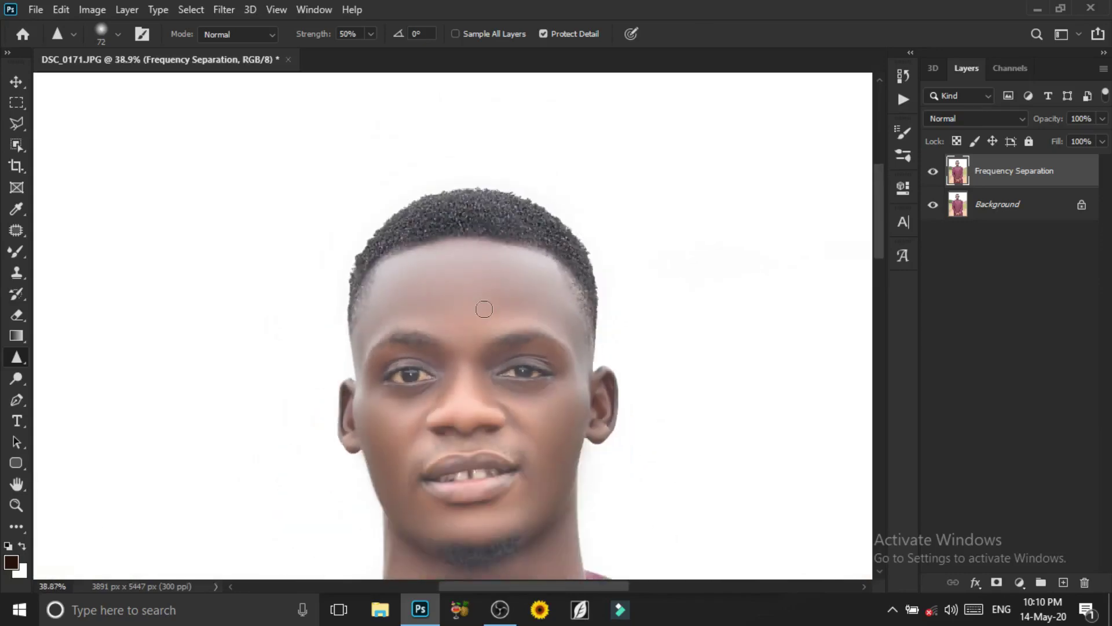
scroll(513, 299, down, 2)
scroll(464, 440, up, 2)
scroll(449, 447, up, 4)
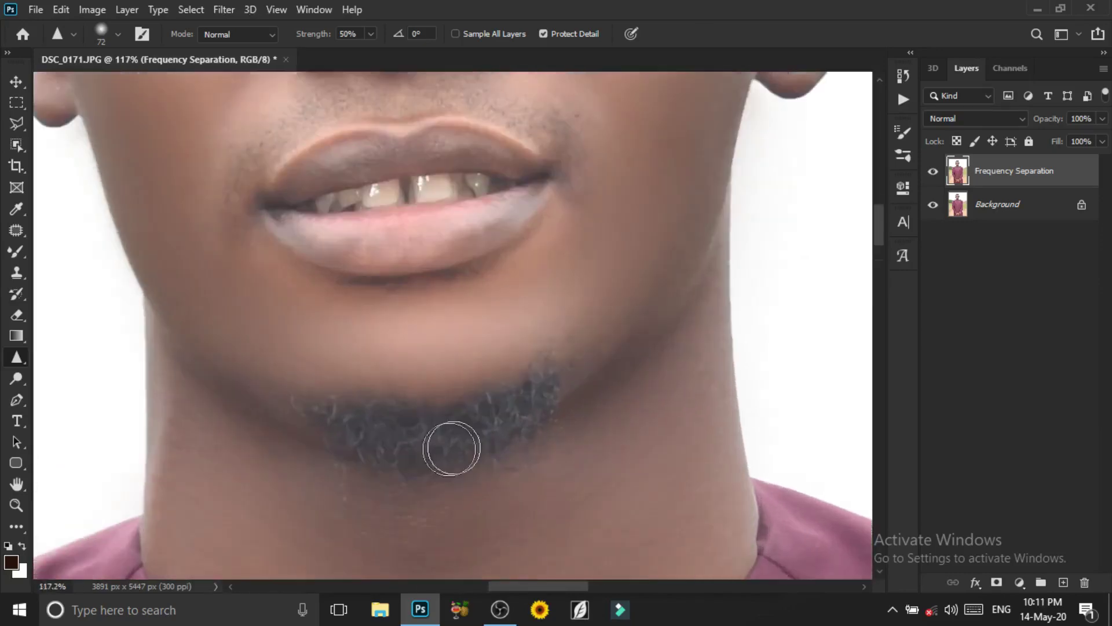
Step: Sharpen the beard hair for crisper texture
drag(513, 424, 580, 440)
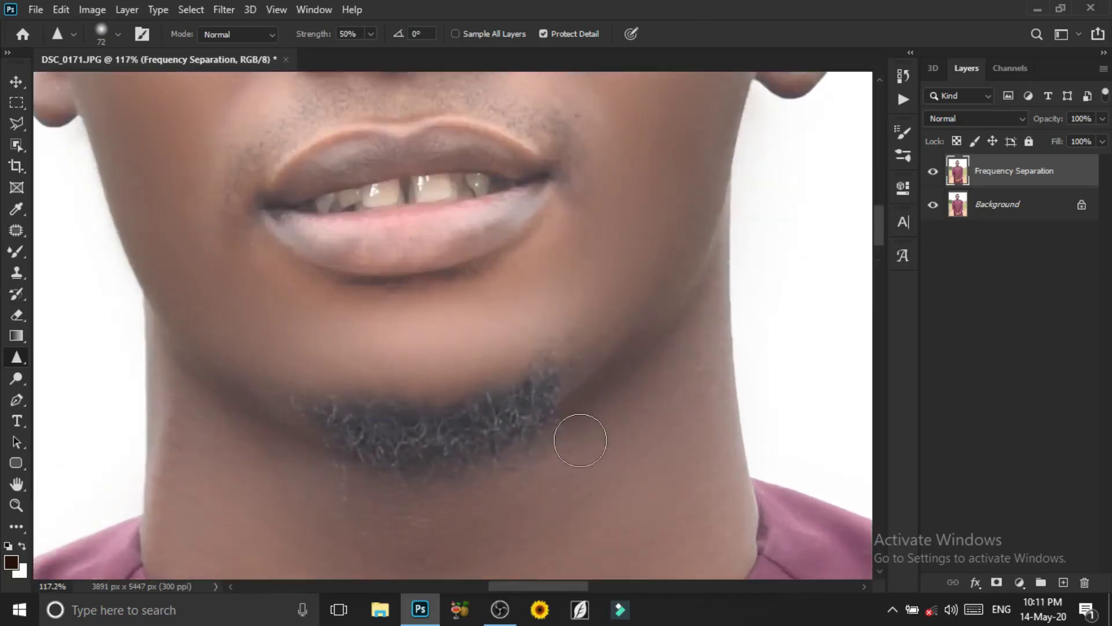
mouse_move(521, 411)
mouse_down()
mouse_move(337, 417)
mouse_move(536, 392)
mouse_move(484, 426)
mouse_move(420, 437)
mouse_up()
scroll(419, 437, down, 2)
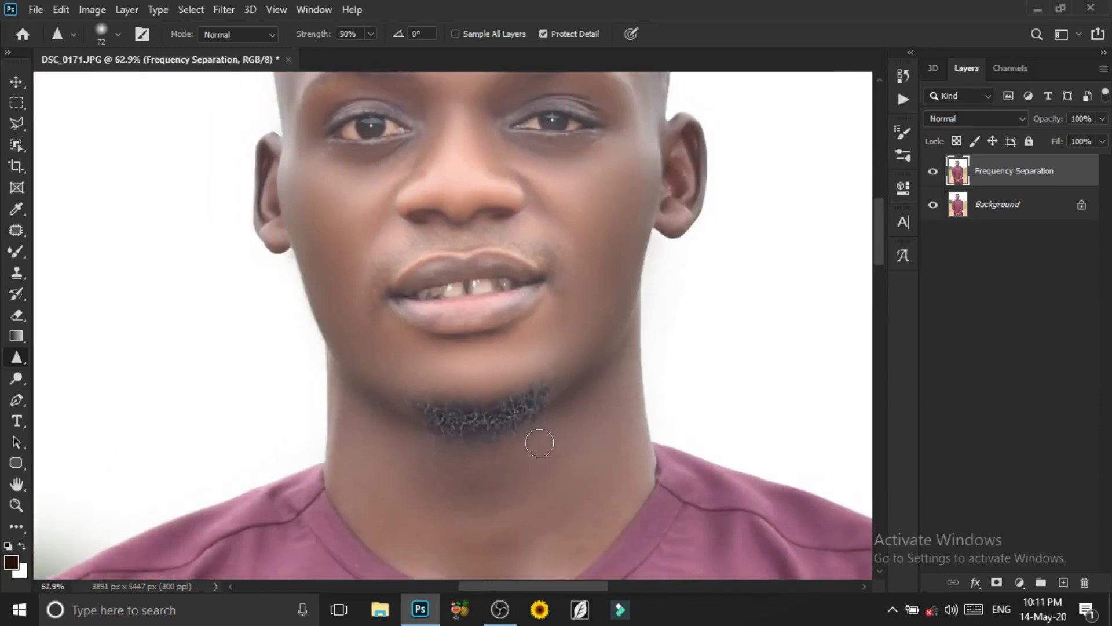
scroll(525, 434, up, 2)
scroll(526, 434, up, 1)
scroll(525, 435, down, 3)
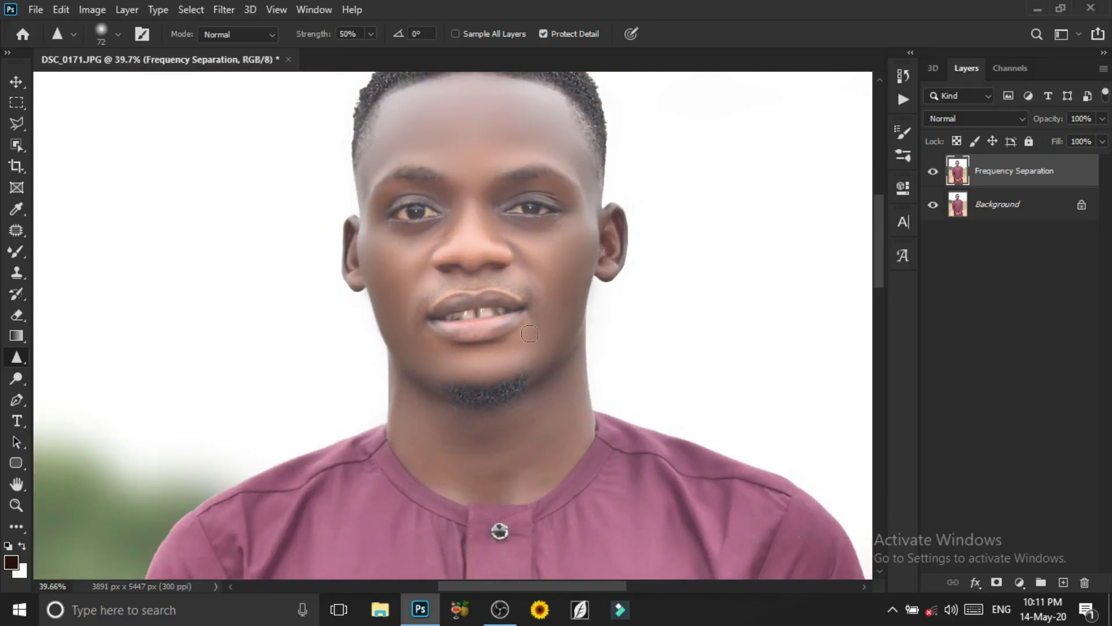
scroll(495, 168, up, 1)
scroll(494, 159, up, 2)
scroll(495, 159, up, 2)
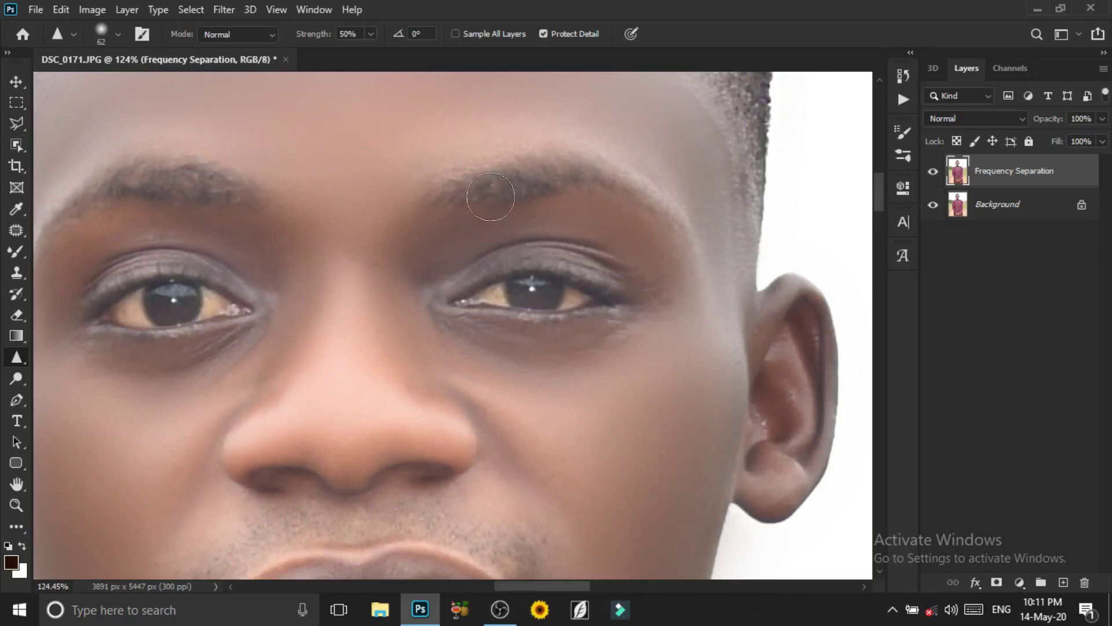
scroll(573, 200, down, 2)
scroll(573, 199, down, 1)
scroll(574, 200, down, 1)
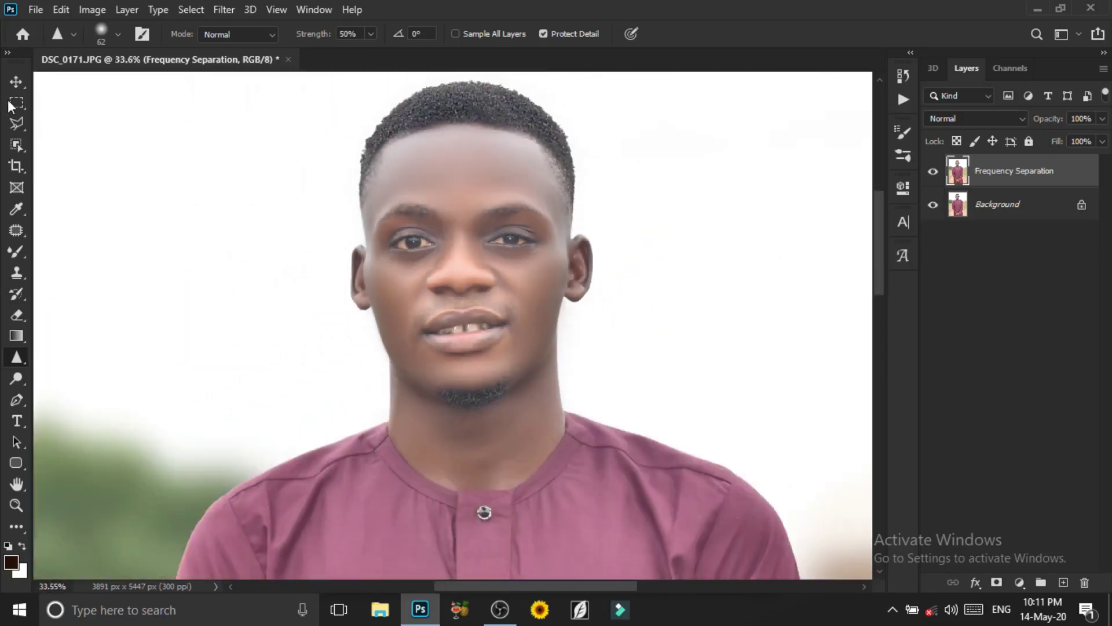
click(16, 86)
scroll(507, 231, down, 1)
Step: Duplicate the Frequency Separation layer into a Frequency Separation copy
scroll(539, 221, down, 1)
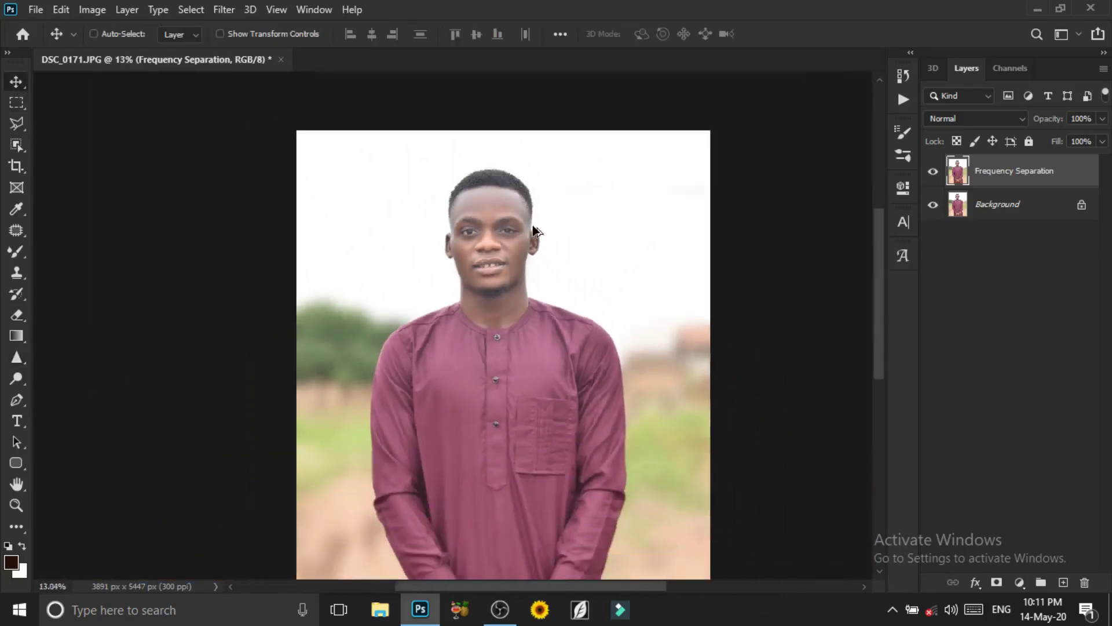
scroll(568, 211, down, 1)
right_click(996, 174)
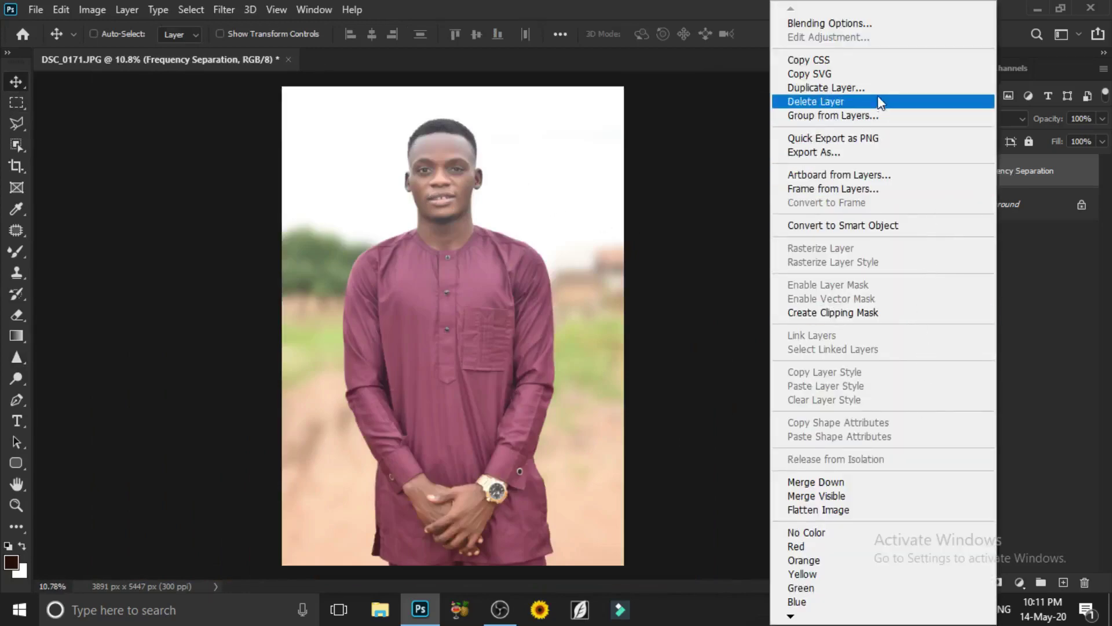
click(825, 87)
click(689, 156)
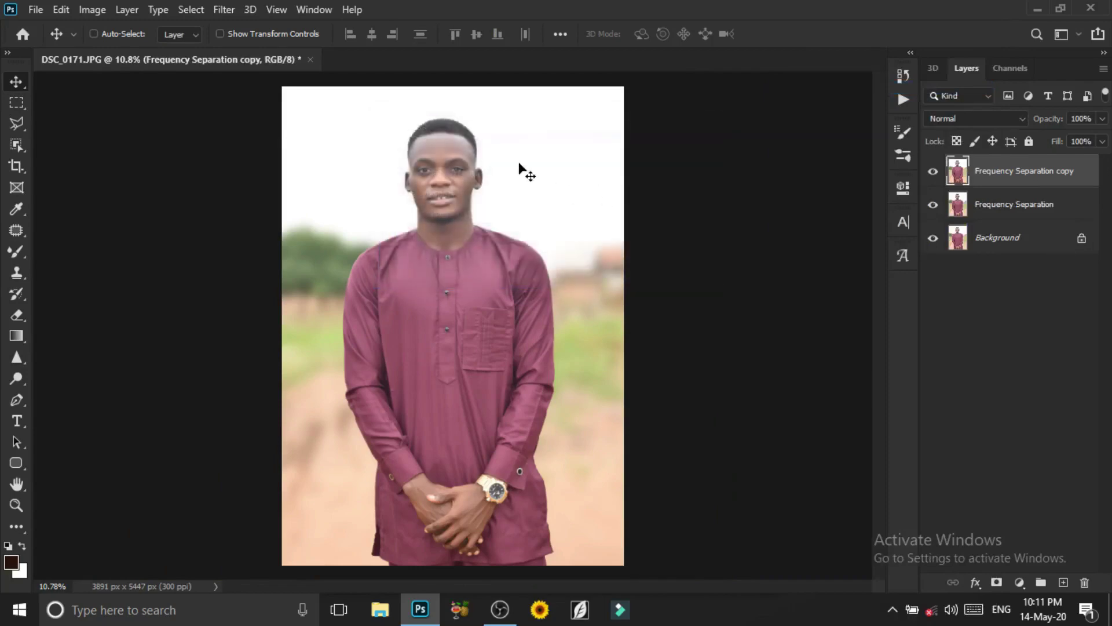
Step: Desaturate the copy layer with Hue/Saturation at Saturation -100
click(127, 10)
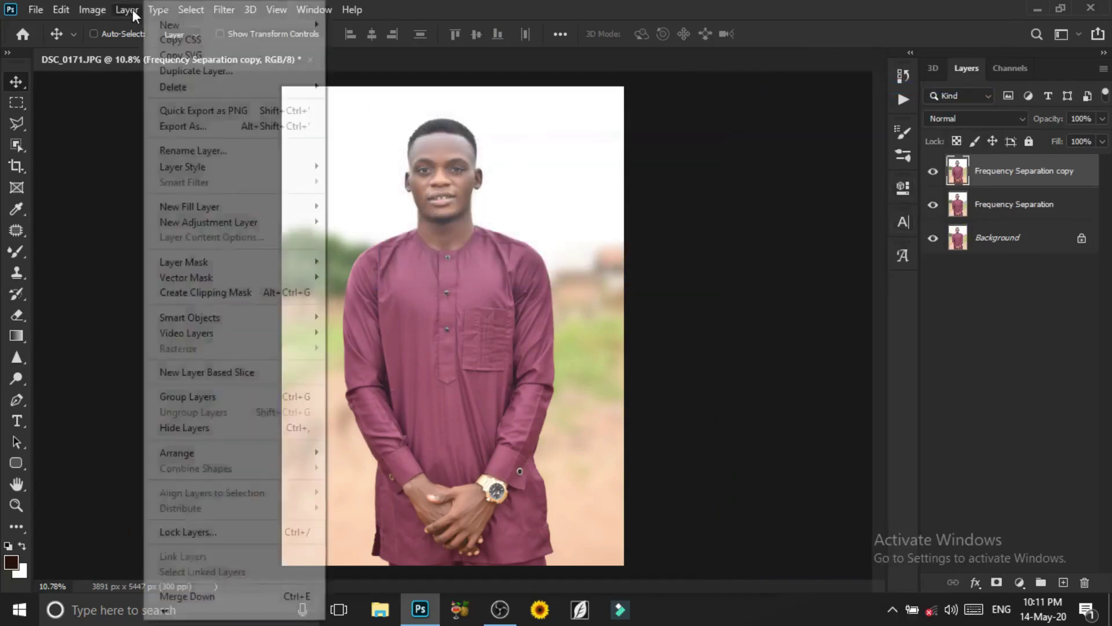
click(107, 14)
mouse_move(117, 51)
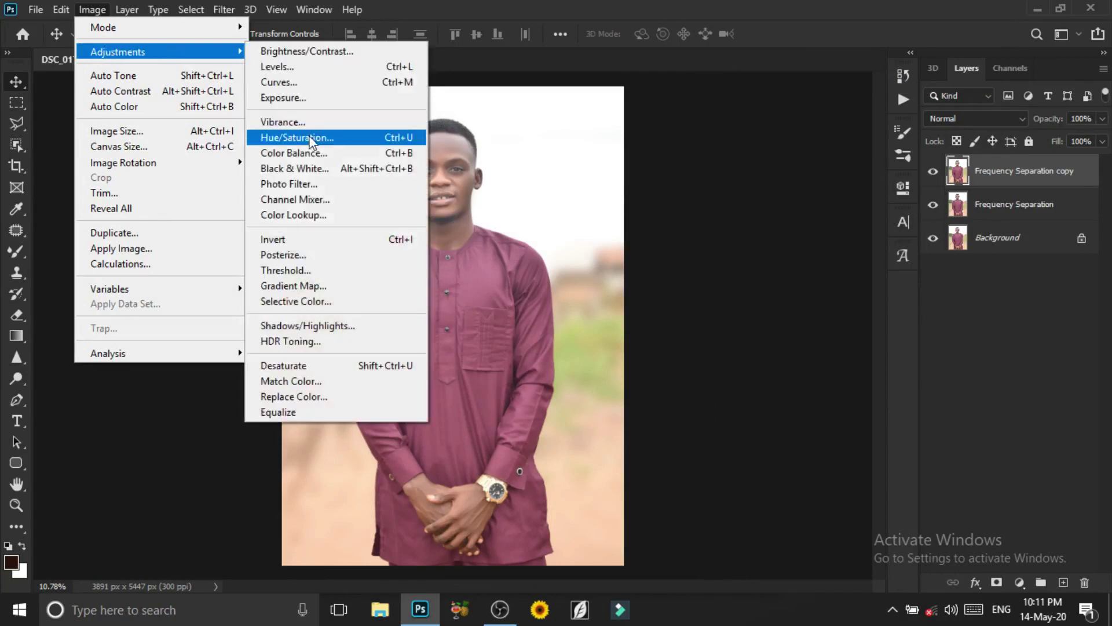
click(296, 138)
drag(808, 281, 679, 285)
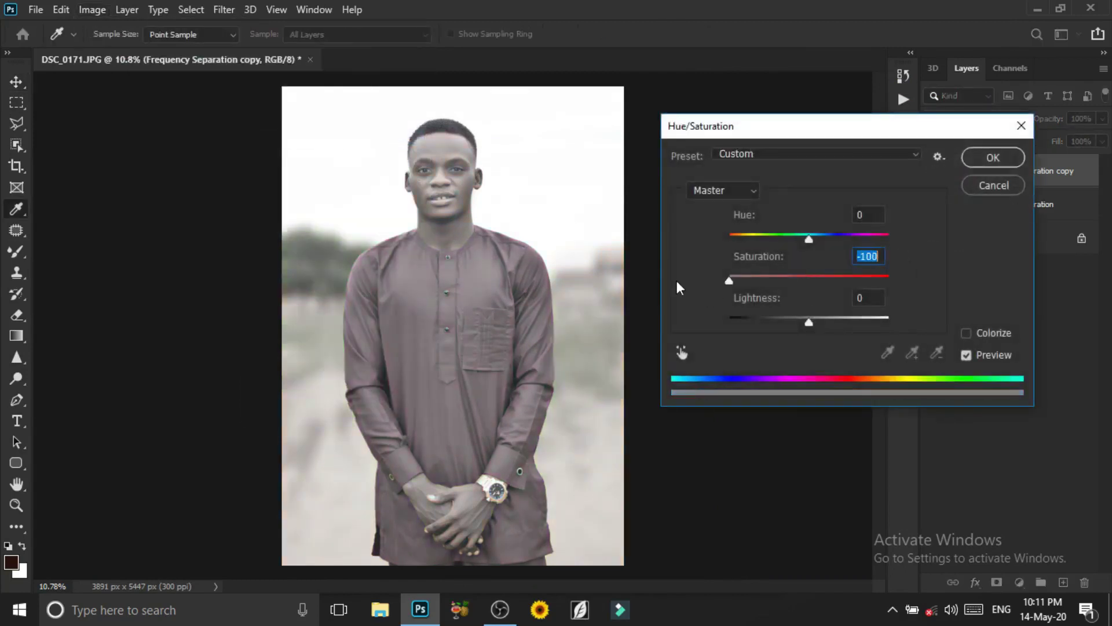
click(988, 164)
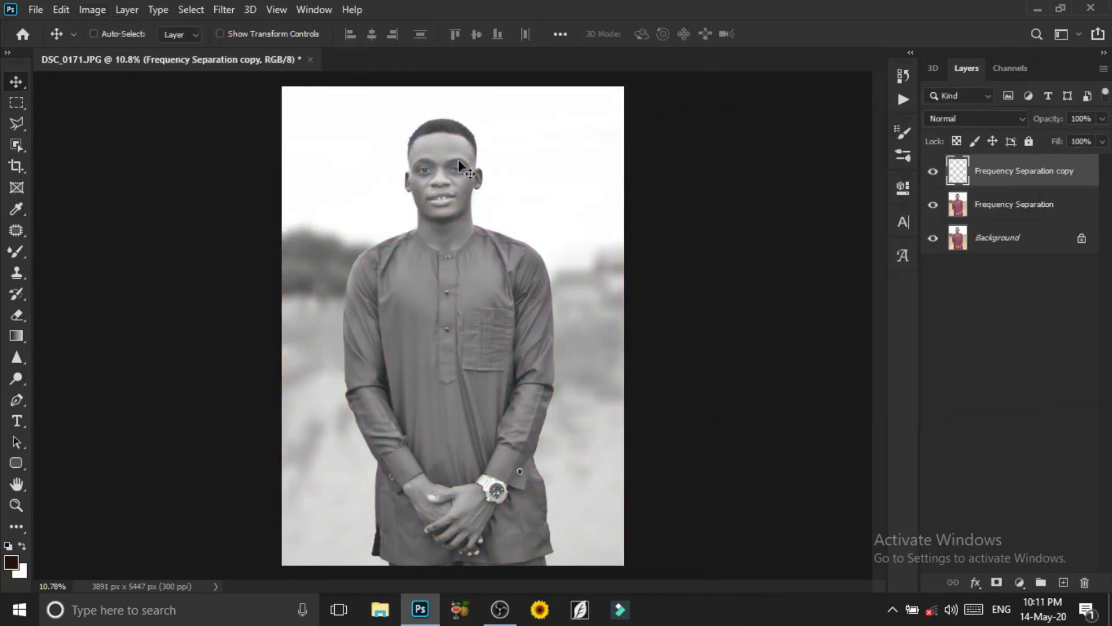
Step: Brighten the copy layer's midtones with a Curves lift
click(92, 10)
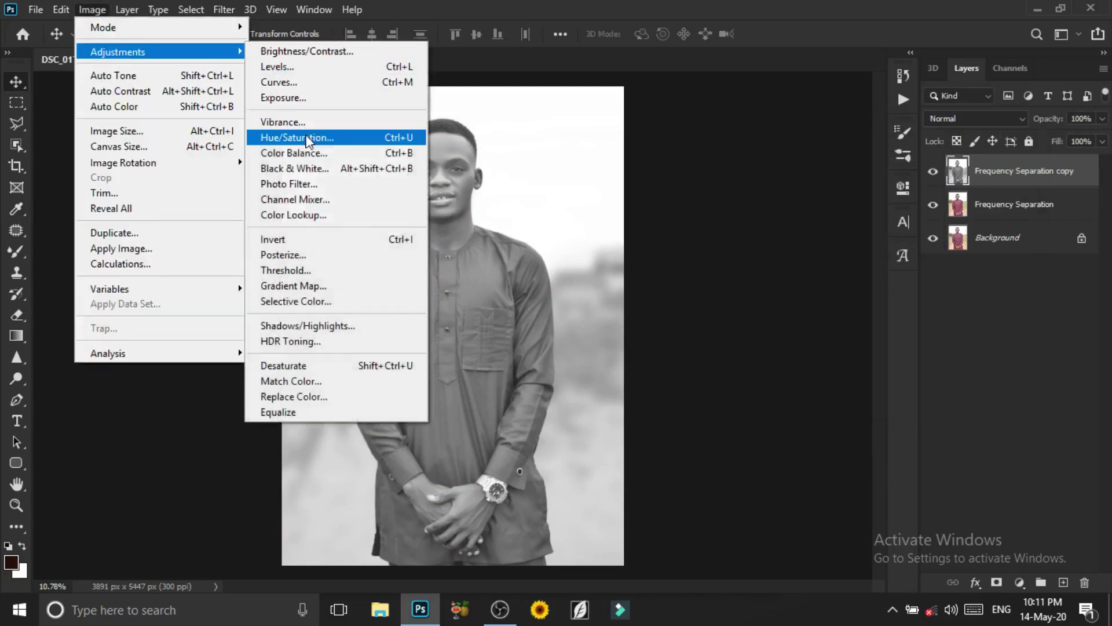
click(313, 85)
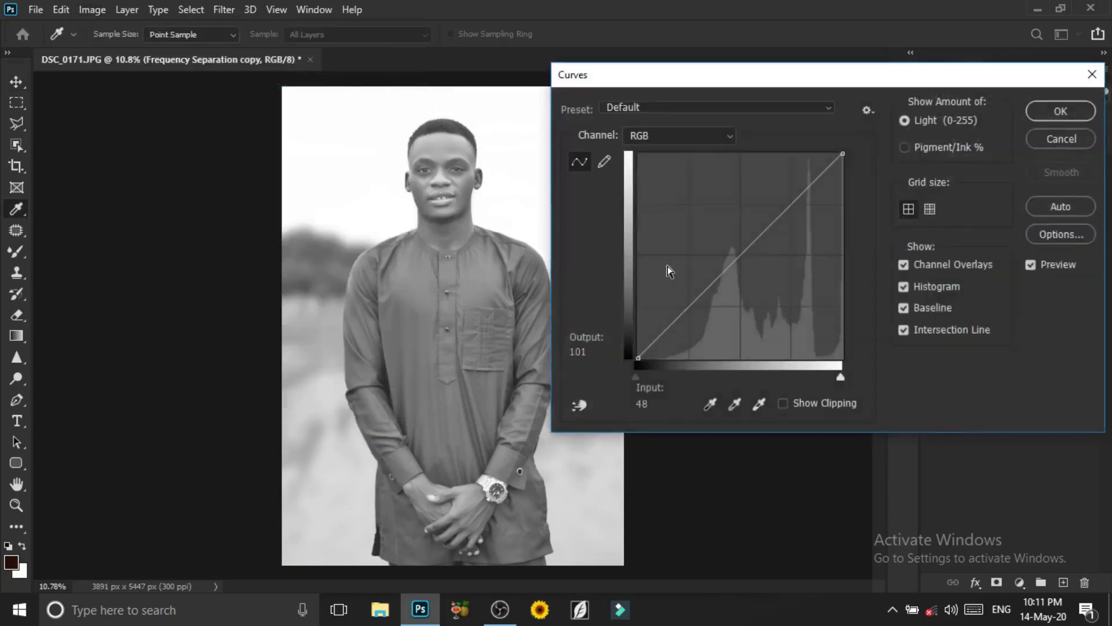
drag(740, 262, 734, 248)
click(1061, 110)
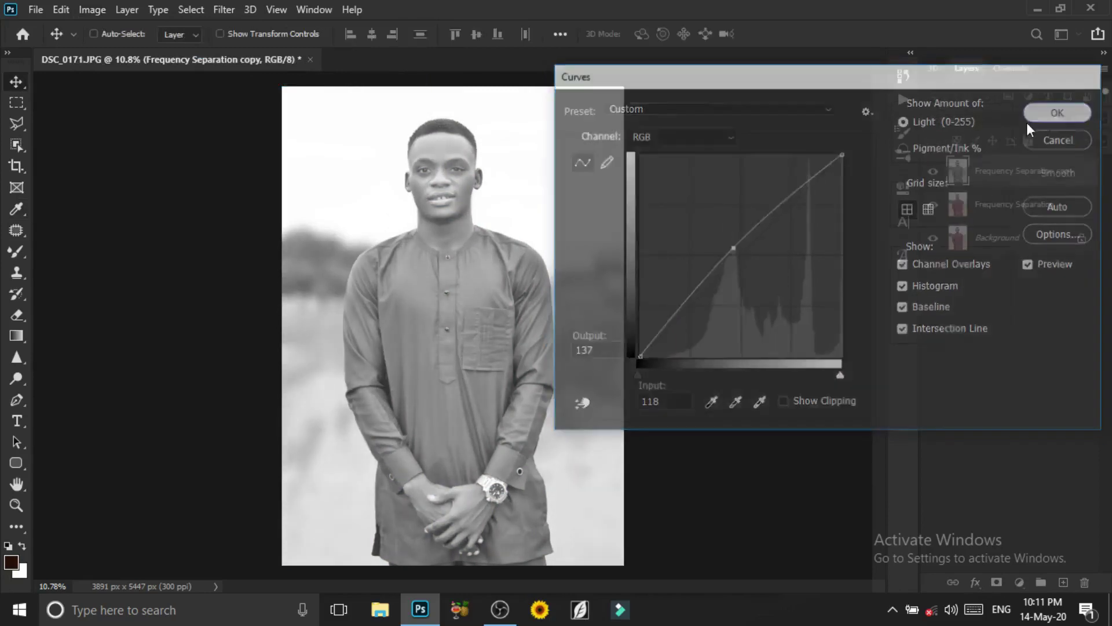
Step: Hide the copy layer behind a black layer mask
alt+click(996, 582)
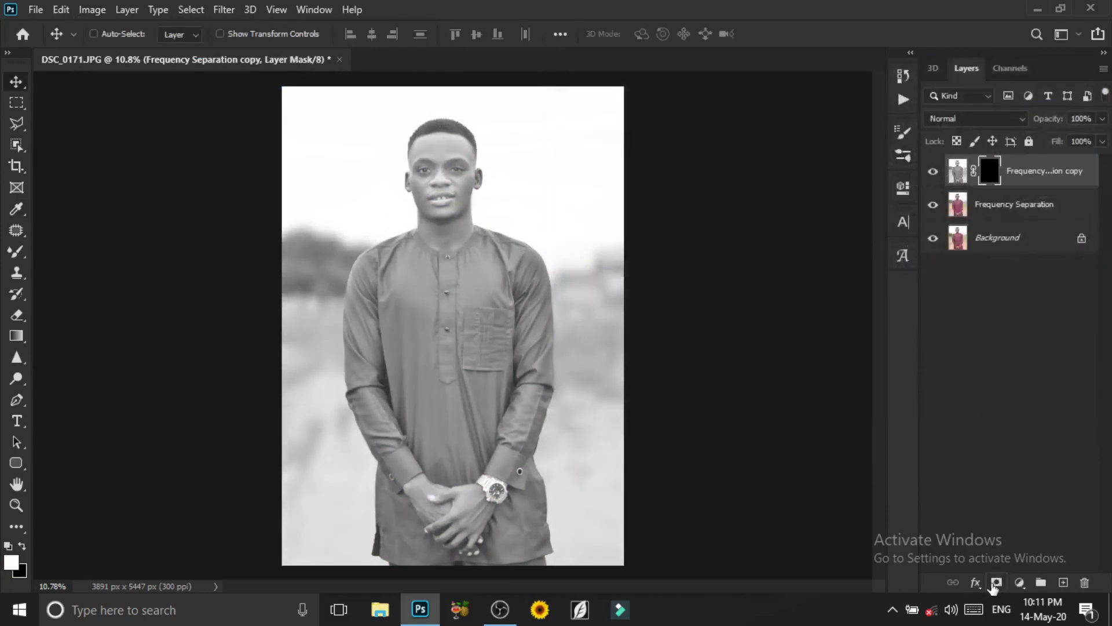
scroll(438, 145, up, 4)
scroll(448, 243, up, 2)
scroll(448, 244, up, 3)
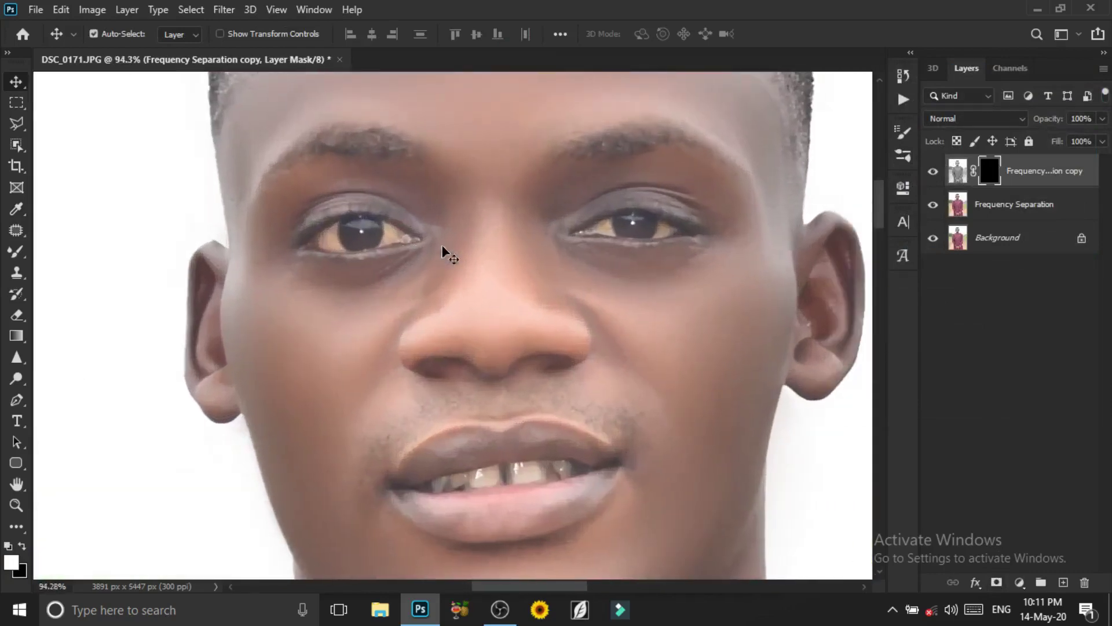
Step: Choose the Brush tool with a soft round brush at size 23
right_click(16, 252)
click(87, 250)
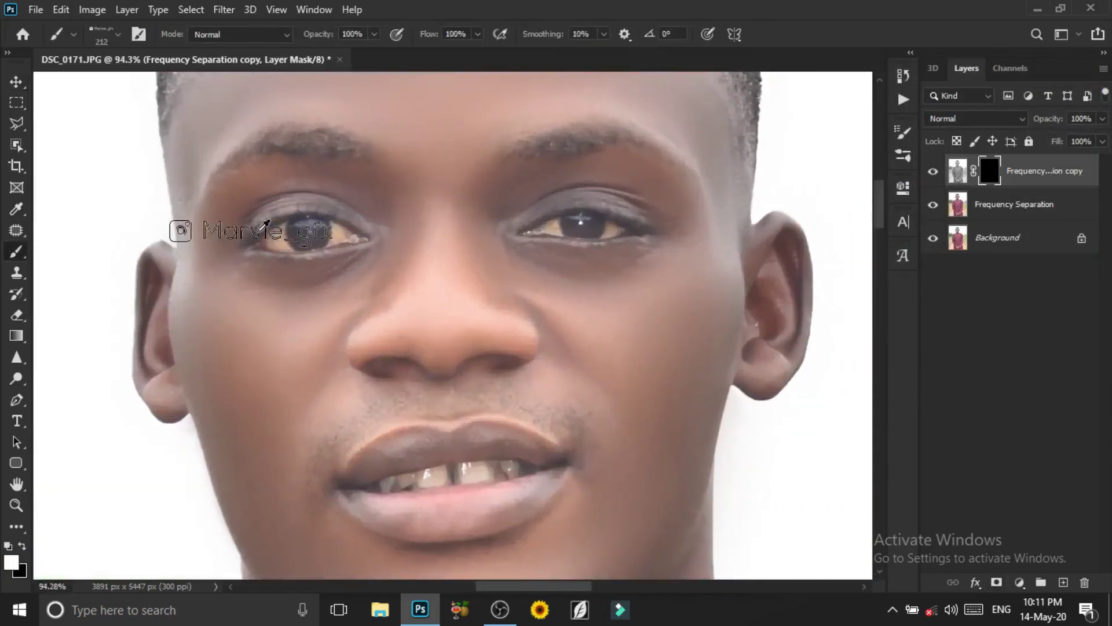
scroll(174, 228, up, 2)
right_click(521, 306)
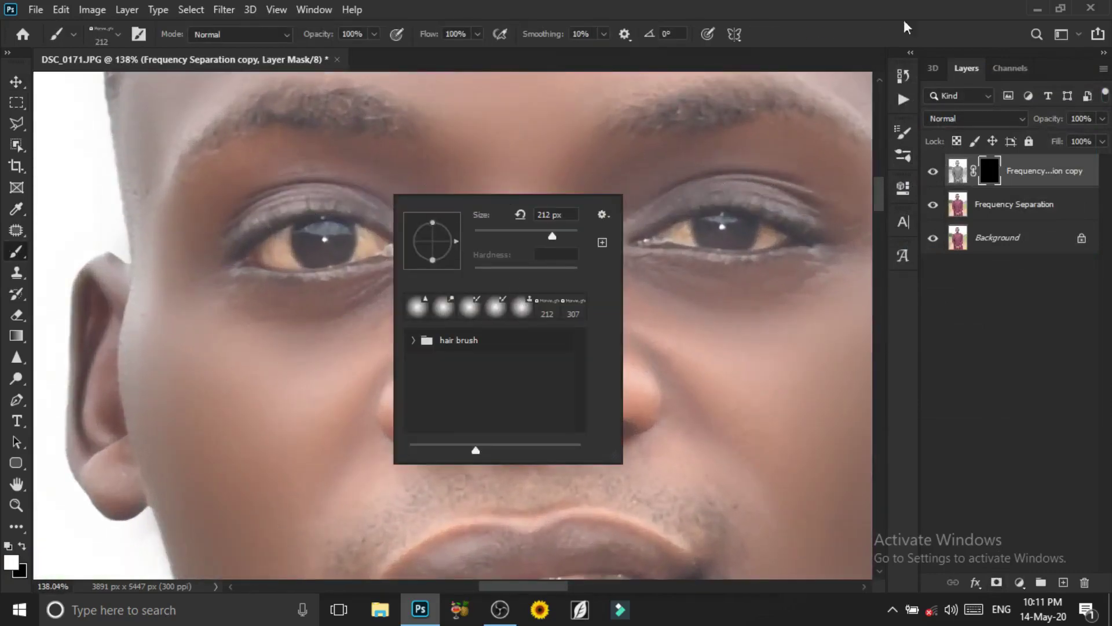
click(903, 156)
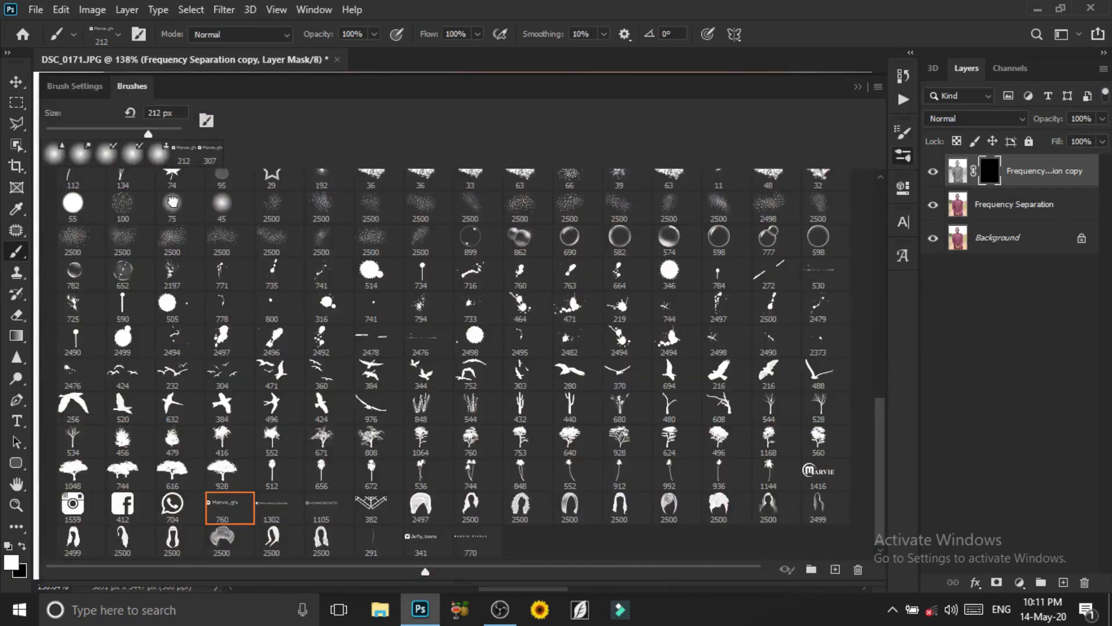
click(173, 202)
click(860, 88)
drag(405, 206, 397, 206)
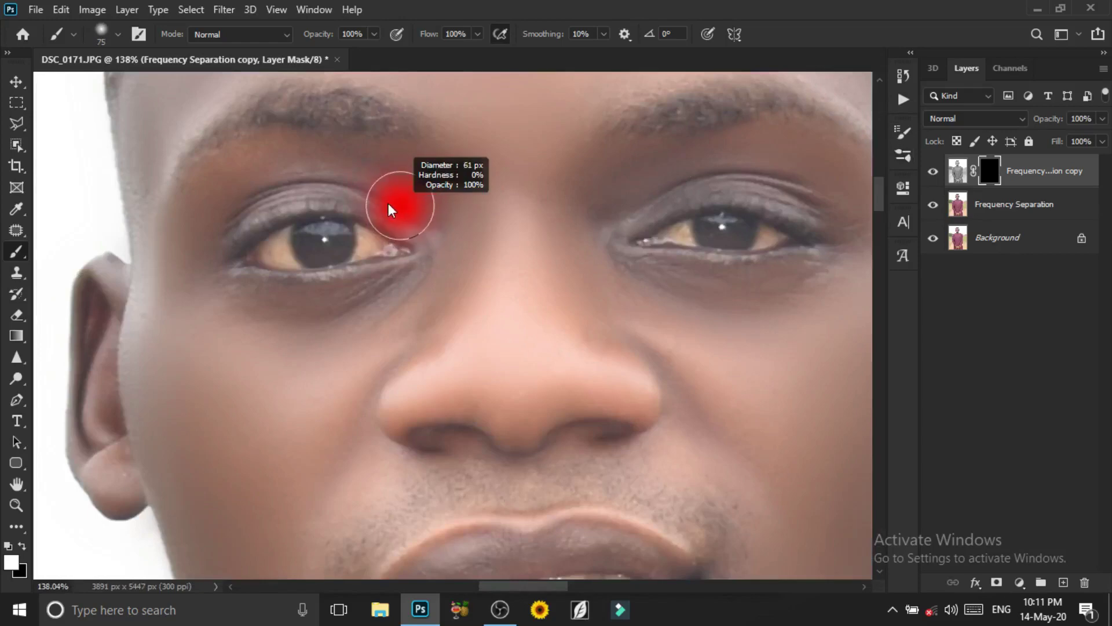
scroll(290, 159, up, 1)
scroll(289, 159, up, 2)
drag(255, 228, 247, 228)
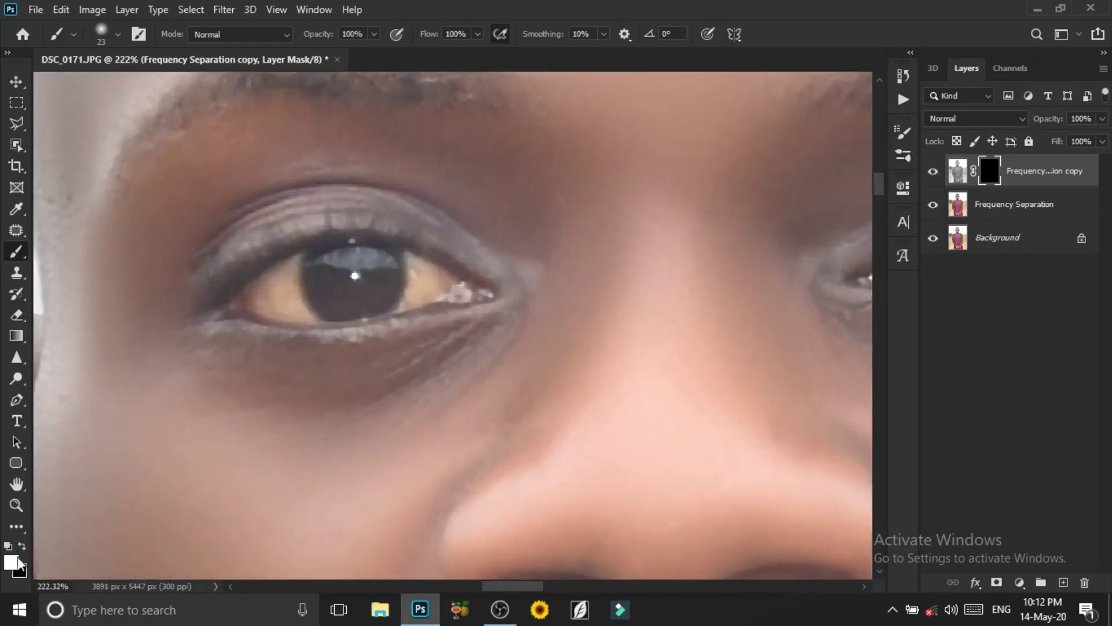
Step: Paint white on the mask over the yellowish whites of both eyes
mouse_move(304, 267)
mouse_down()
mouse_move(243, 304)
mouse_move(303, 315)
mouse_move(275, 307)
mouse_up()
mouse_move(394, 293)
mouse_down()
mouse_move(417, 272)
mouse_move(411, 293)
mouse_move(464, 290)
mouse_up()
scroll(534, 278, right, 5)
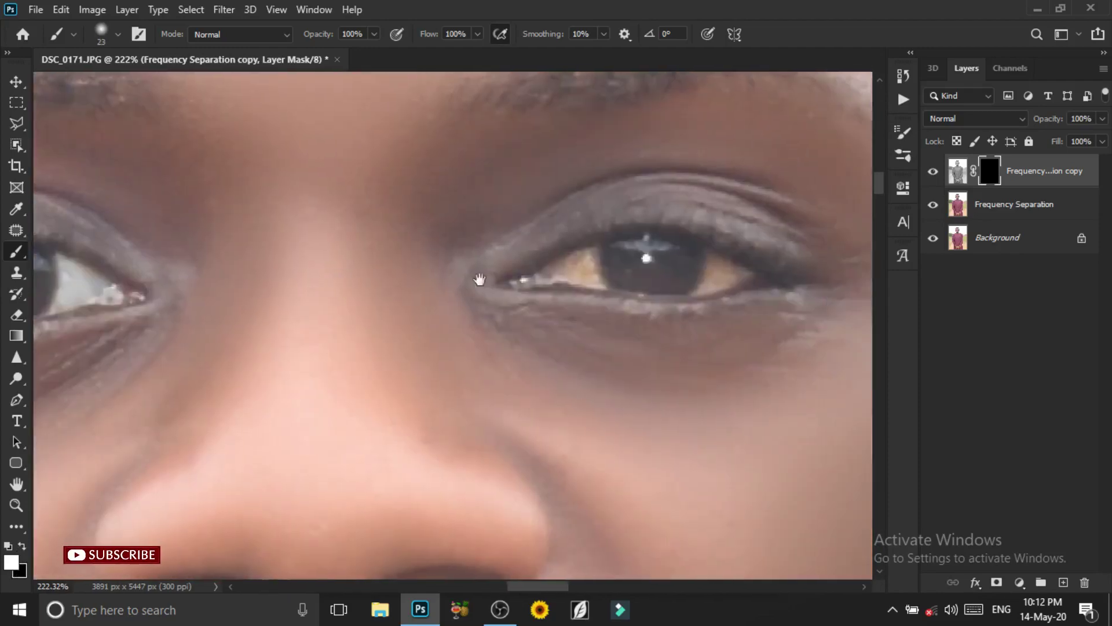
mouse_move(593, 264)
mouse_down()
mouse_move(553, 272)
mouse_move(608, 278)
mouse_up()
drag(686, 272, 735, 270)
scroll(471, 373, down, 5)
scroll(449, 340, down, 2)
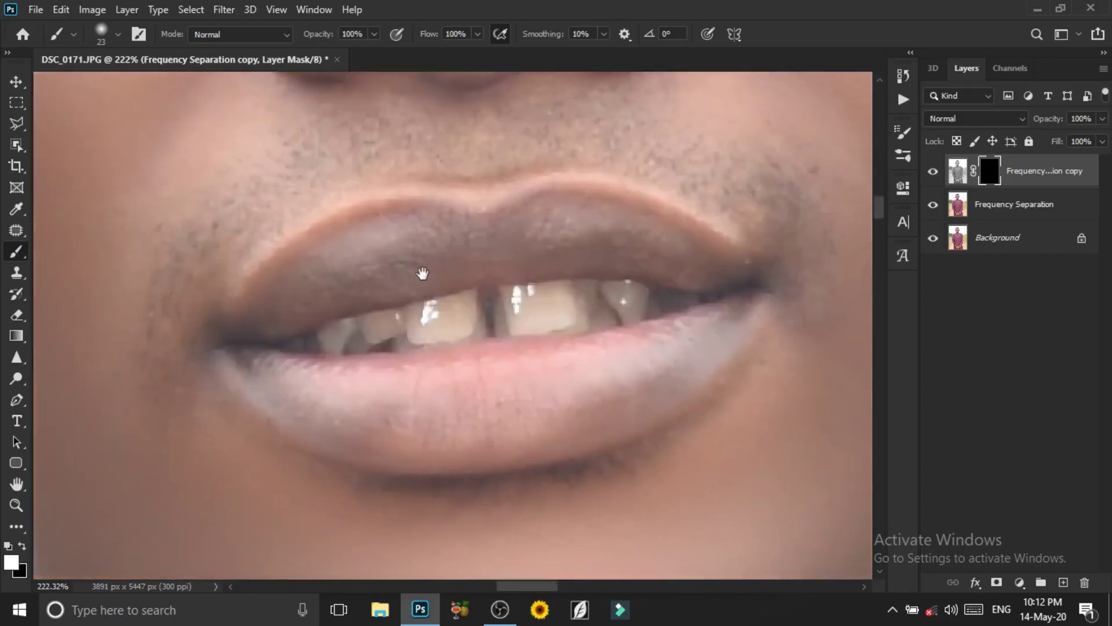
Step: Paint white on the mask over the teeth to whiten them
alt+right_click(438, 312)
mouse_move(296, 343)
mouse_down()
mouse_move(530, 296)
mouse_move(683, 298)
mouse_move(353, 350)
mouse_move(621, 313)
mouse_up()
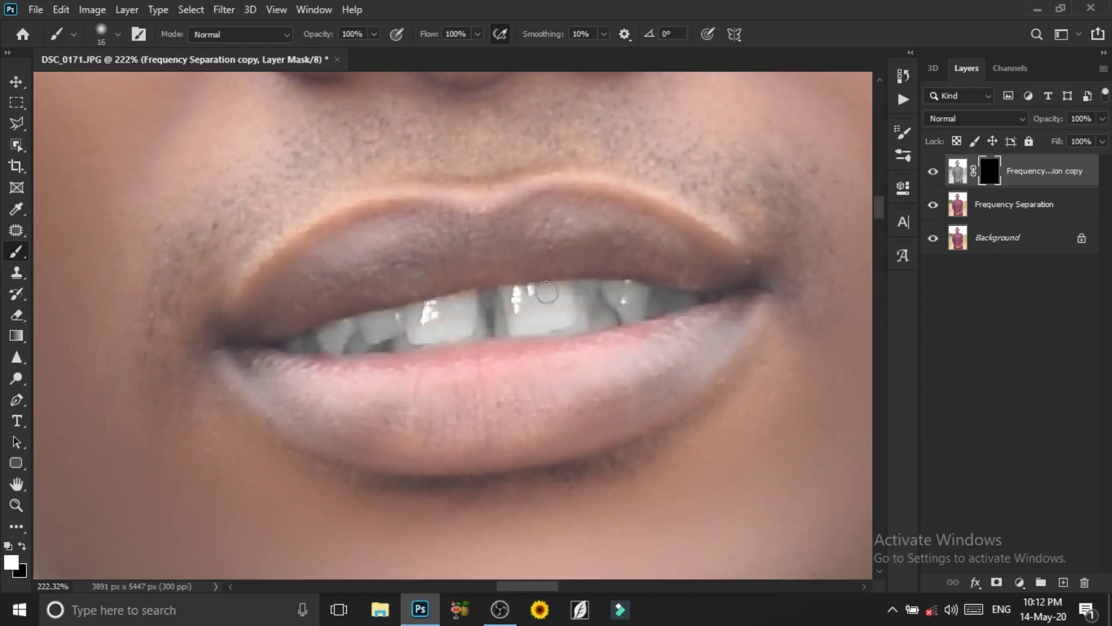
alt+scroll(562, 301, down, 5)
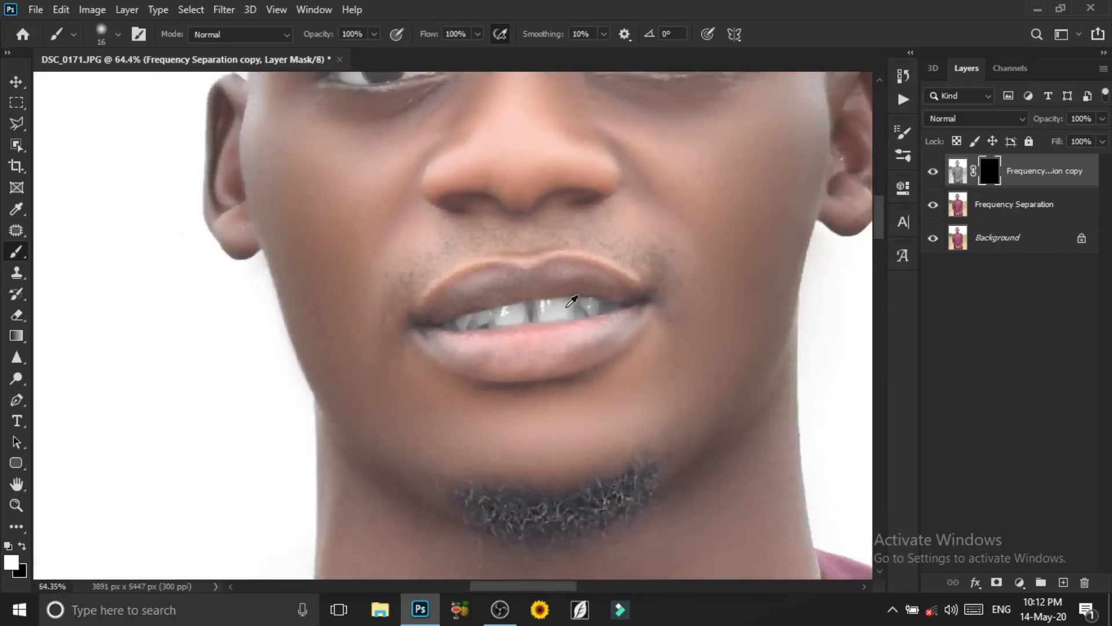
alt+scroll(571, 301, down, 2)
key(ctrl+2)
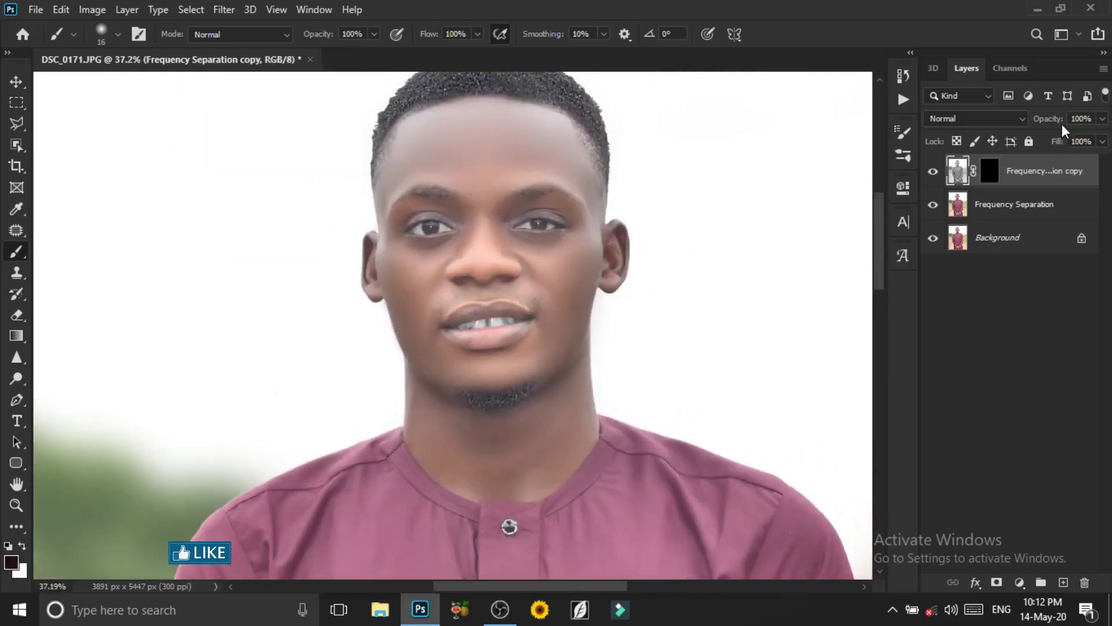
Step: Set the copy layer's opacity to 70%
click(1057, 122)
text(70)
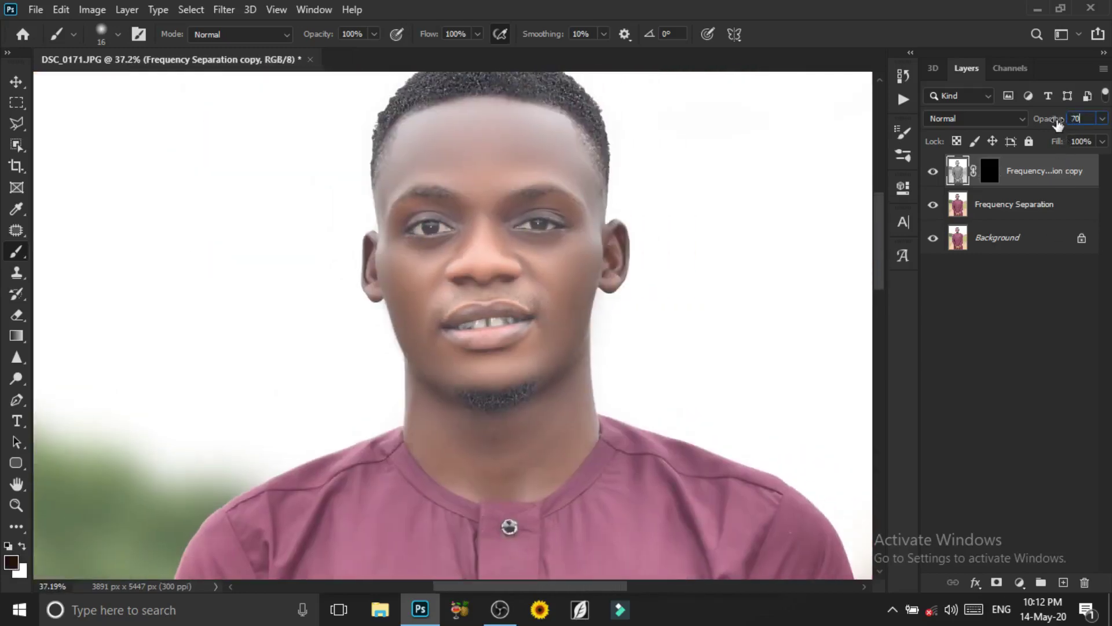
alt+scroll(488, 262, down, 2)
alt+scroll(488, 263, down, 2)
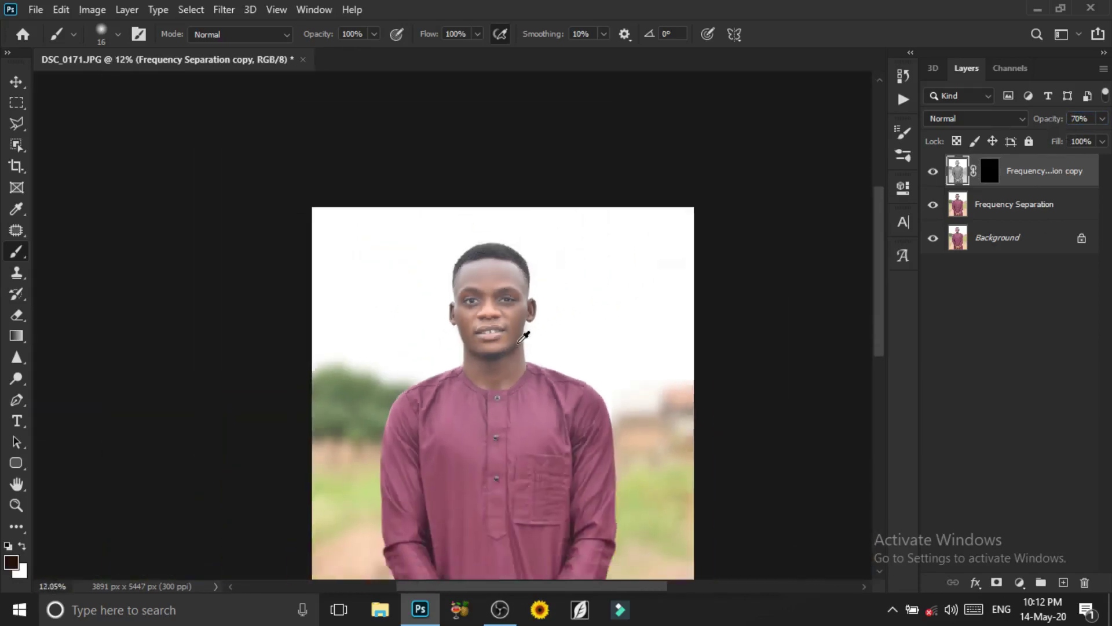
alt+scroll(489, 263, down, 1)
Step: Merge the copy with the Frequency Separation layer into one Frequency Separation copy
click(16, 82)
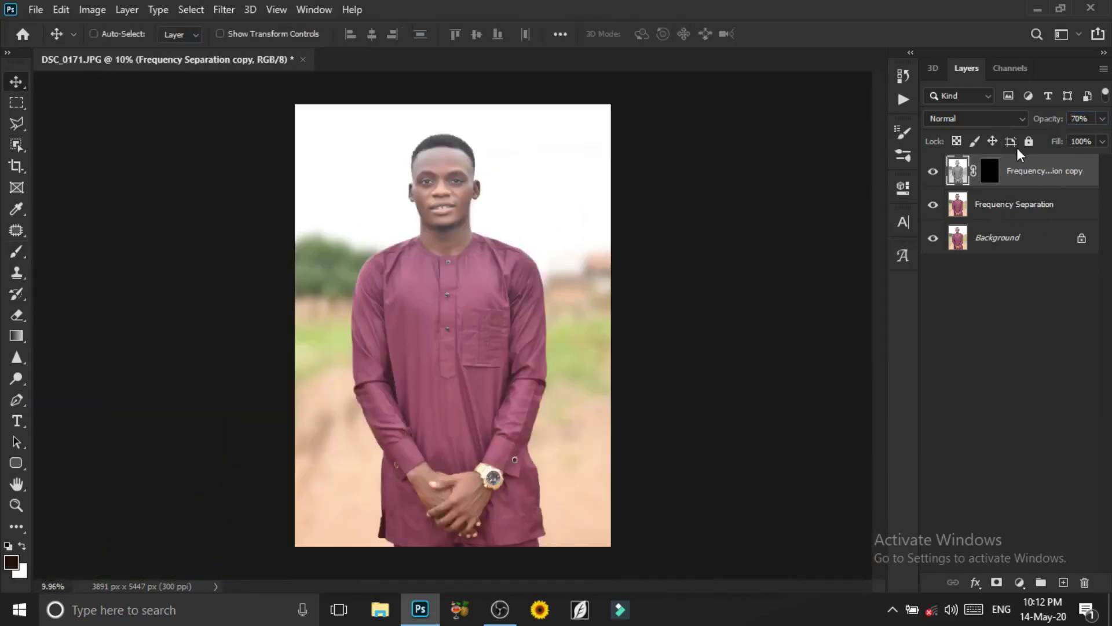
ctrl+click(1027, 205)
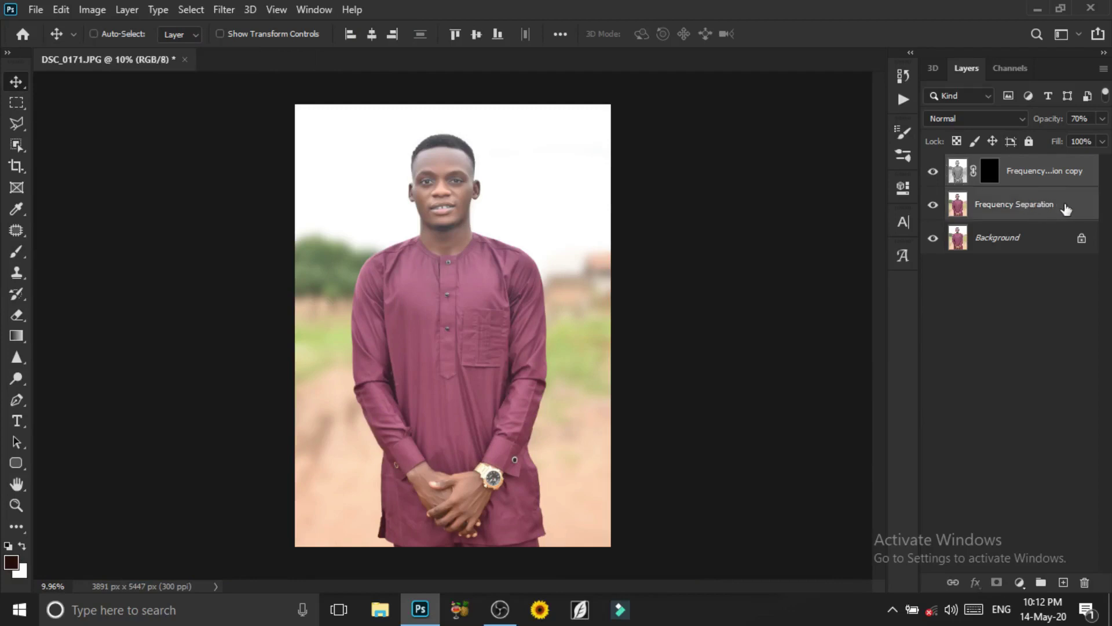
right_click(1034, 208)
click(960, 480)
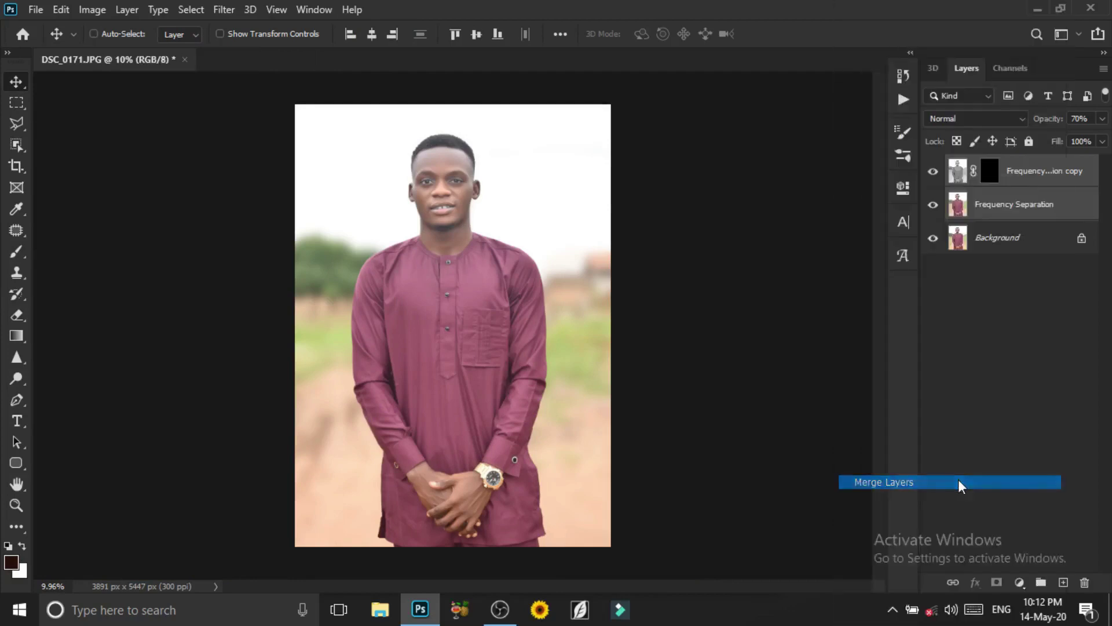
click(223, 10)
Step: Open the Camera Raw Filter, cool Temperature to -3 and apply Auto tone
click(262, 112)
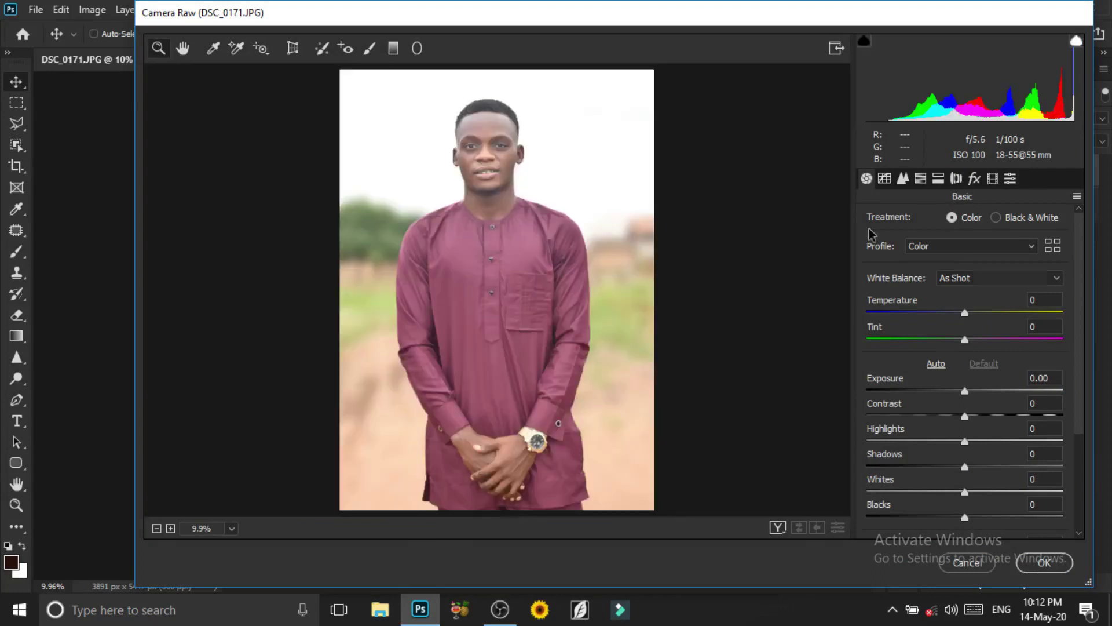
drag(965, 313, 962, 315)
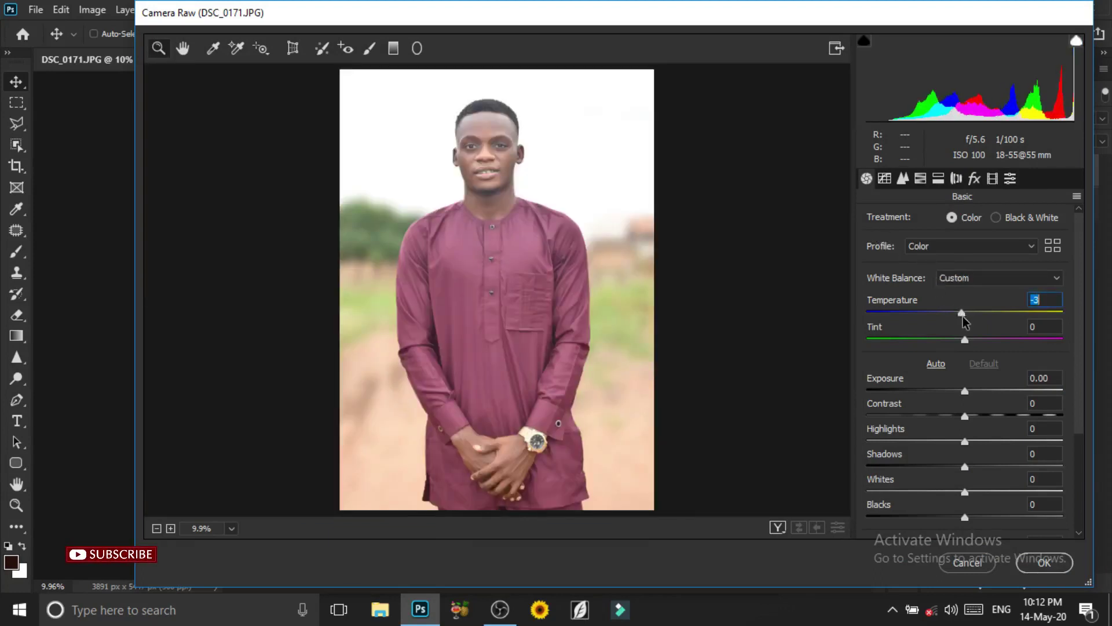
click(935, 364)
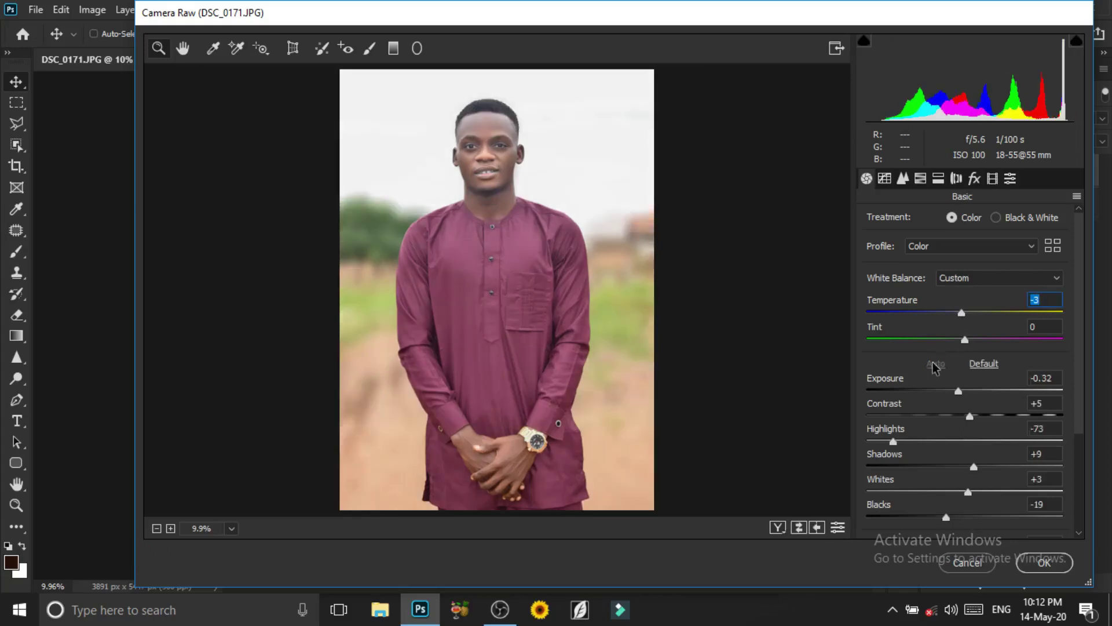
click(984, 364)
click(937, 365)
scroll(1002, 405, down, 2)
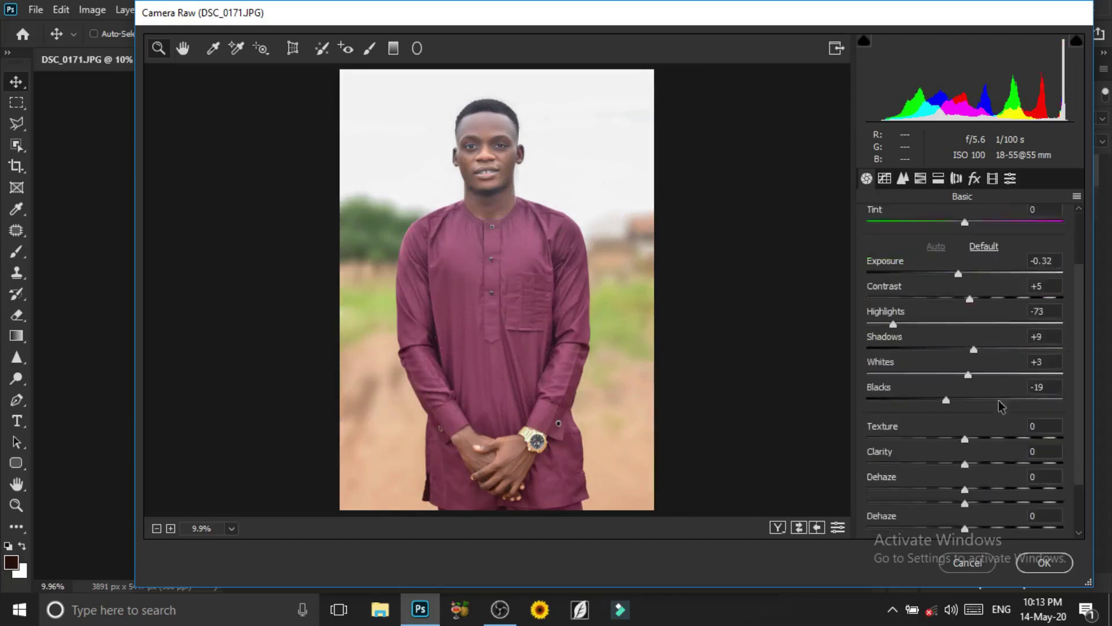
scroll(1001, 405, down, 1)
scroll(973, 399, up, 5)
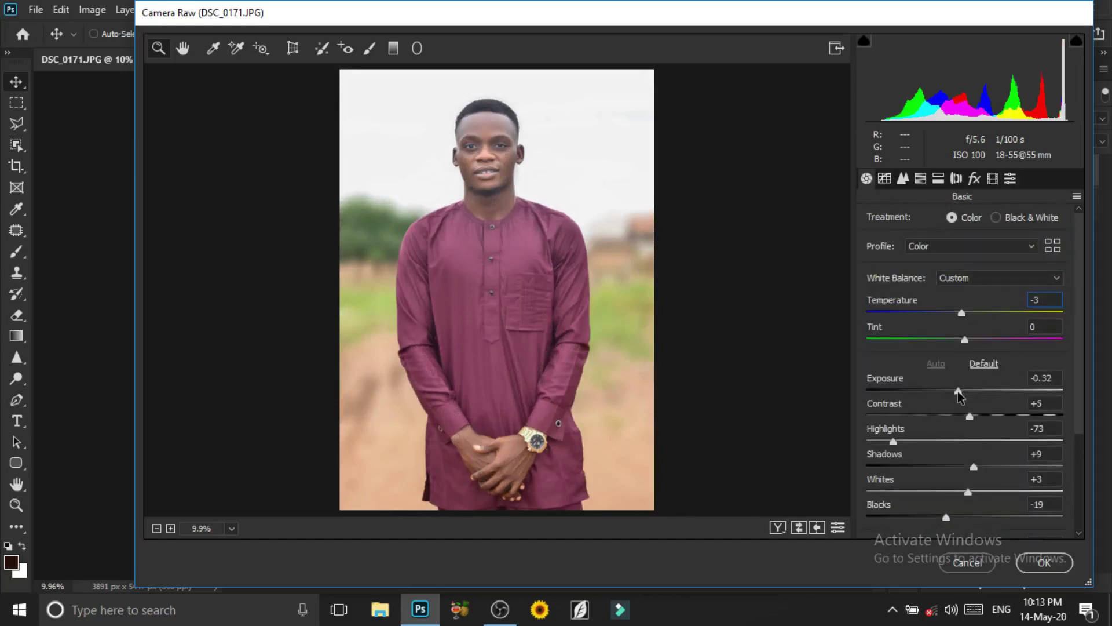
Step: Set Exposure +0.15, Highlights -100, Shadows +18, Blacks -37 and Dehaze +24
drag(958, 392, 967, 392)
scroll(975, 412, down, 2)
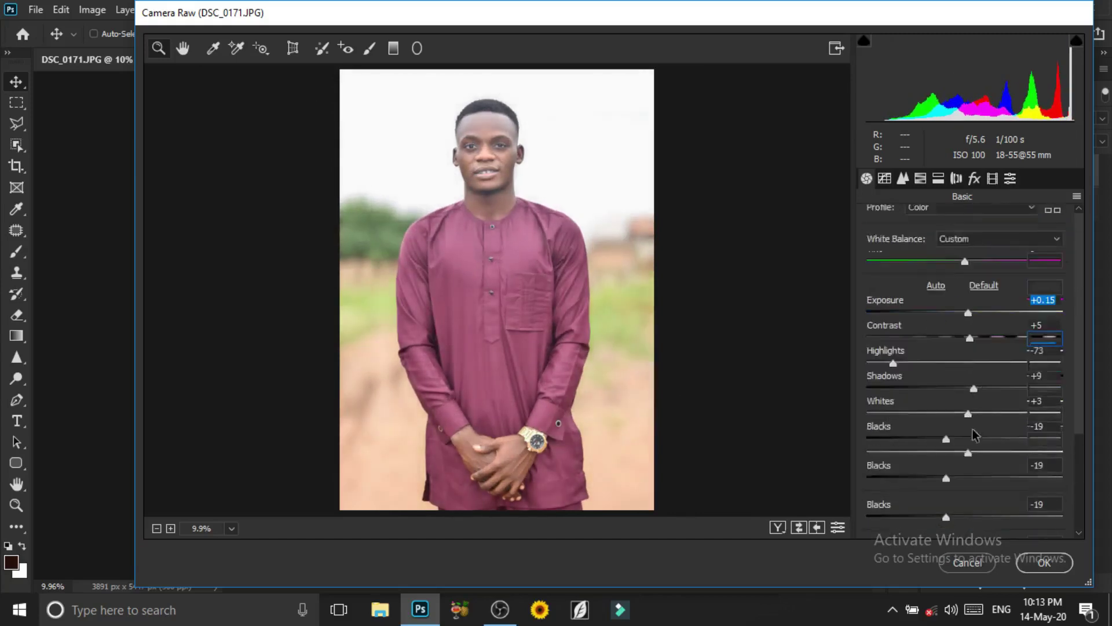
drag(893, 296, 883, 300)
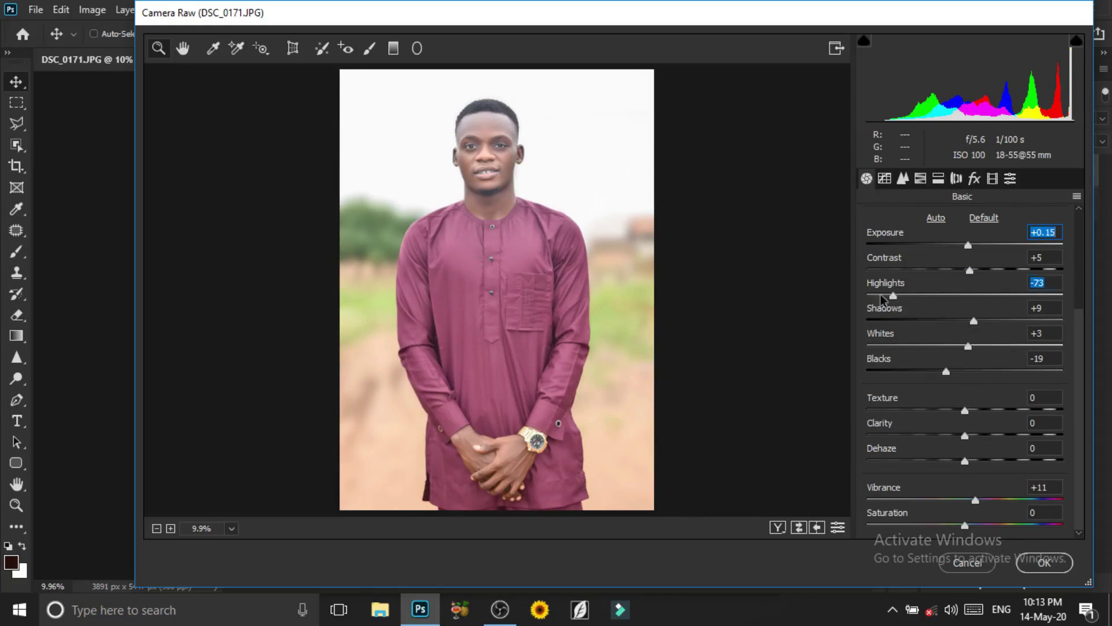
mouse_move(974, 322)
mouse_down()
mouse_move(921, 321)
mouse_move(984, 323)
mouse_up()
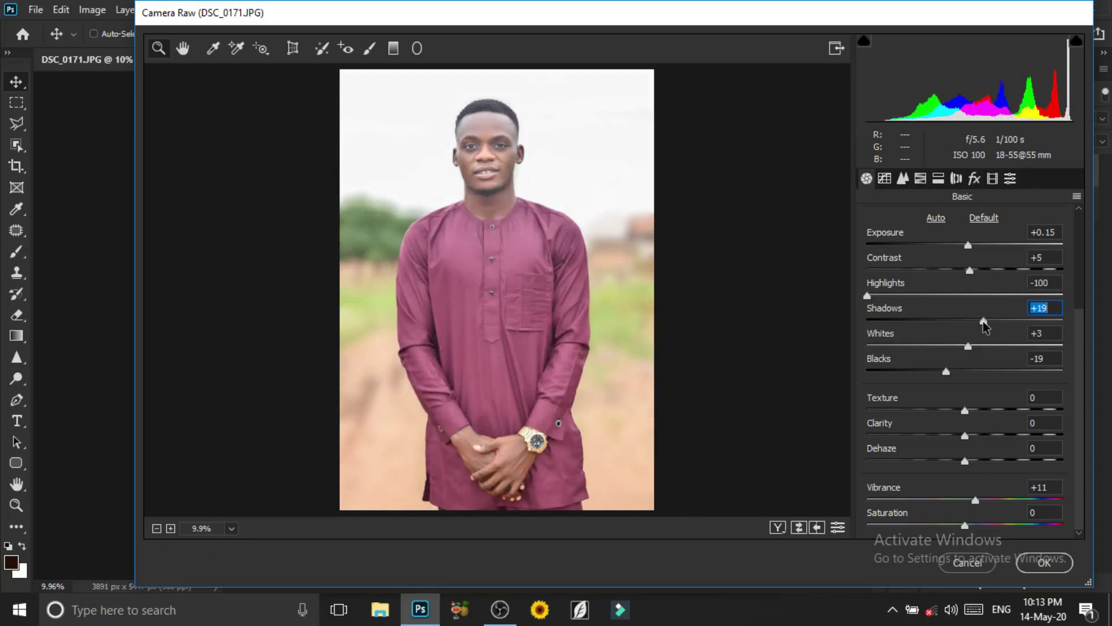
drag(946, 372, 930, 384)
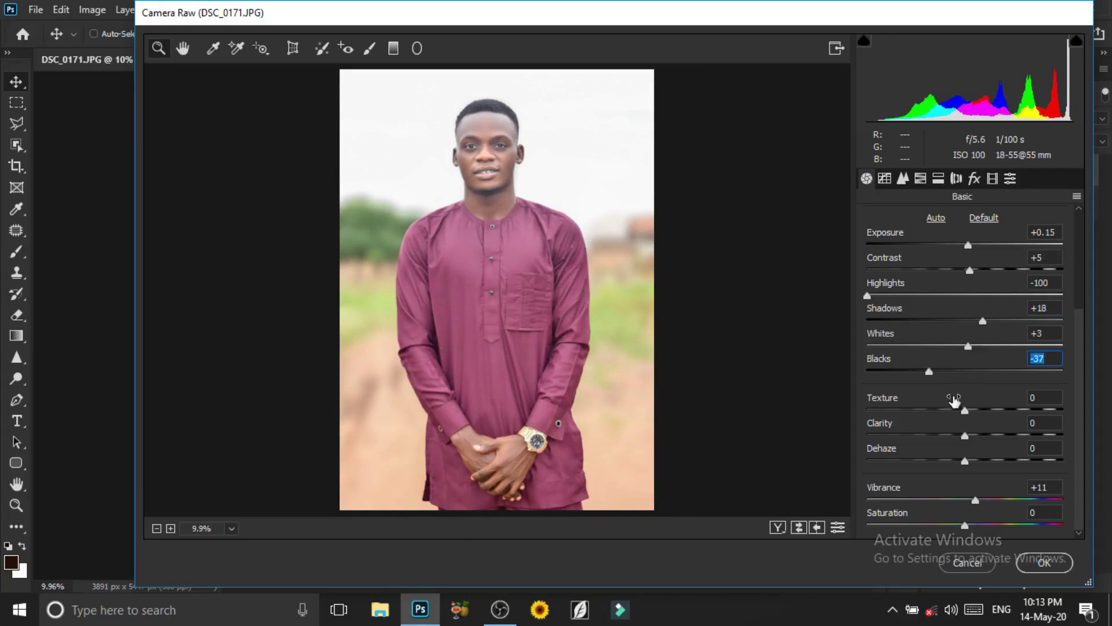
drag(965, 462, 1003, 468)
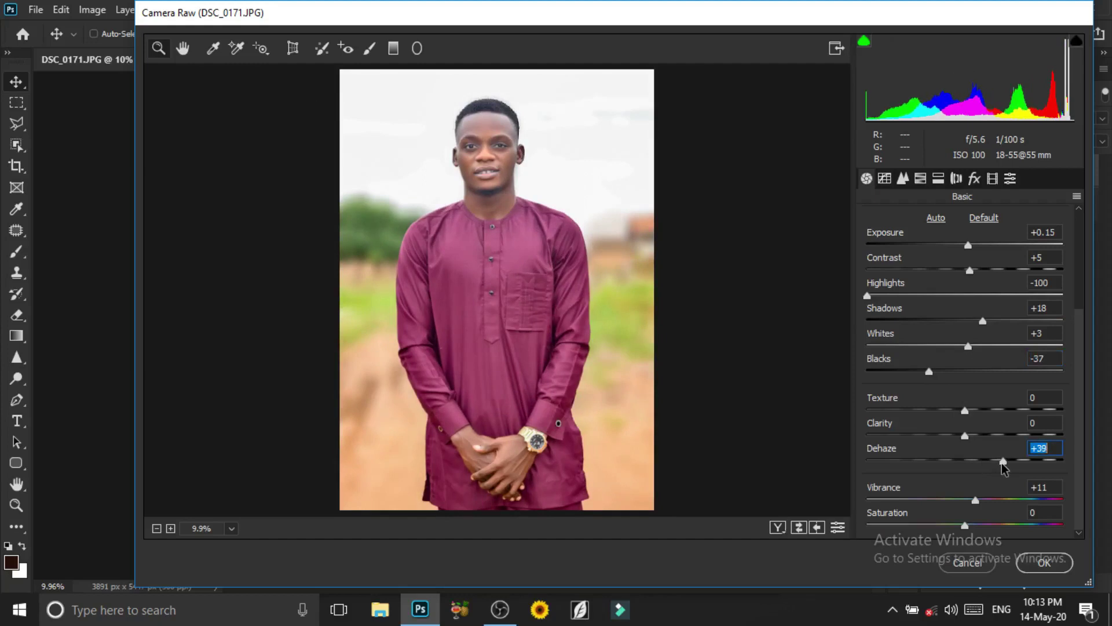
drag(1002, 471, 990, 471)
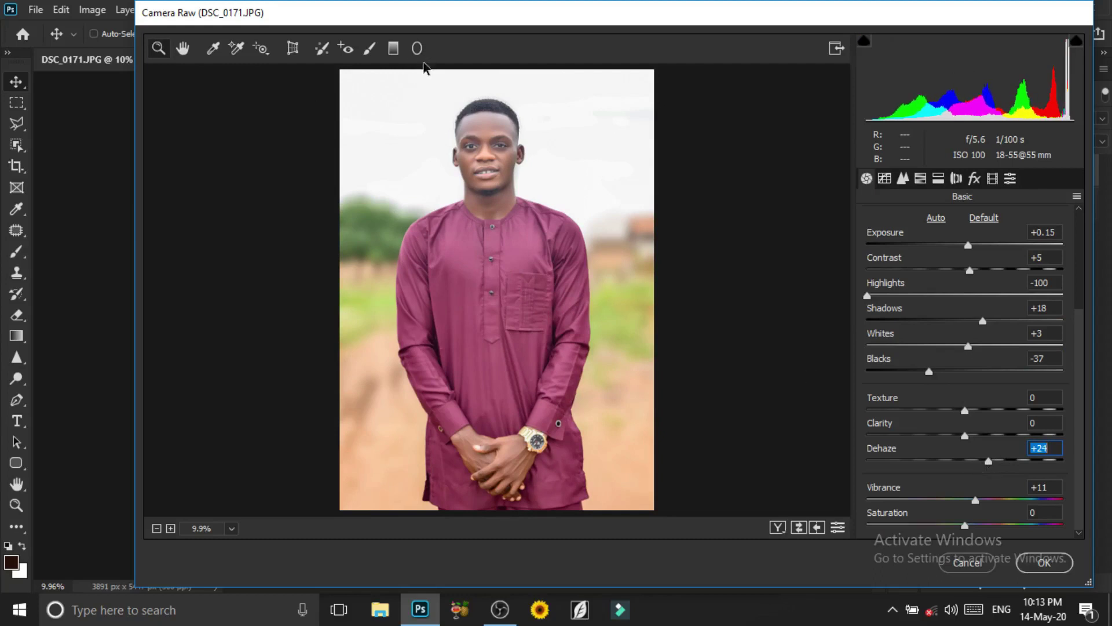
Step: Try a radial filter ellipse over the man's torso, then delete it
click(416, 48)
drag(457, 171, 494, 289)
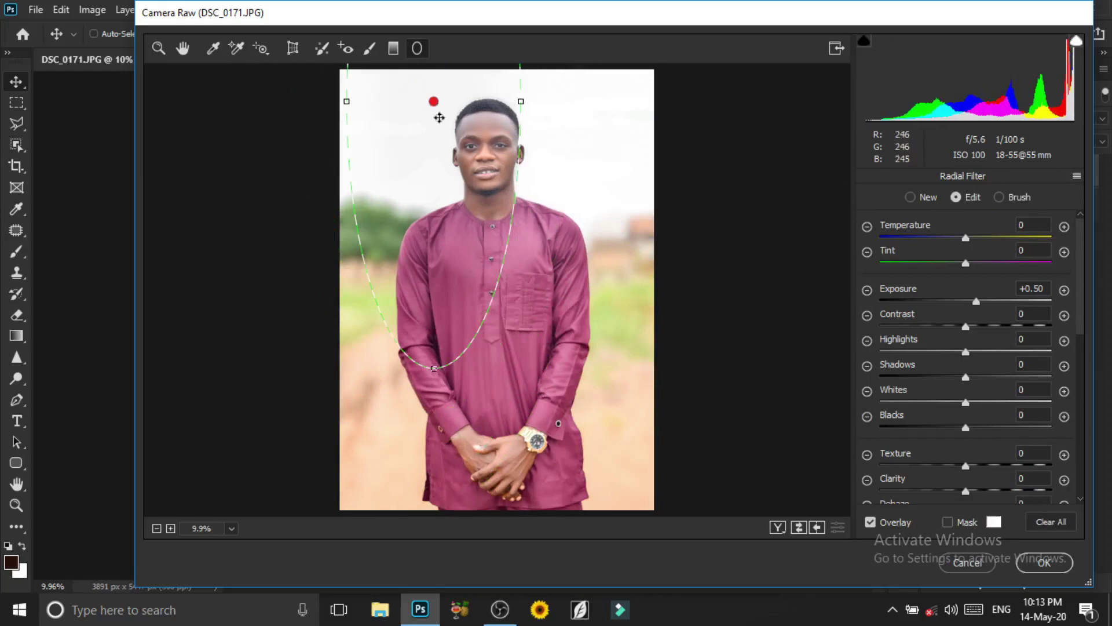
drag(440, 118, 489, 289)
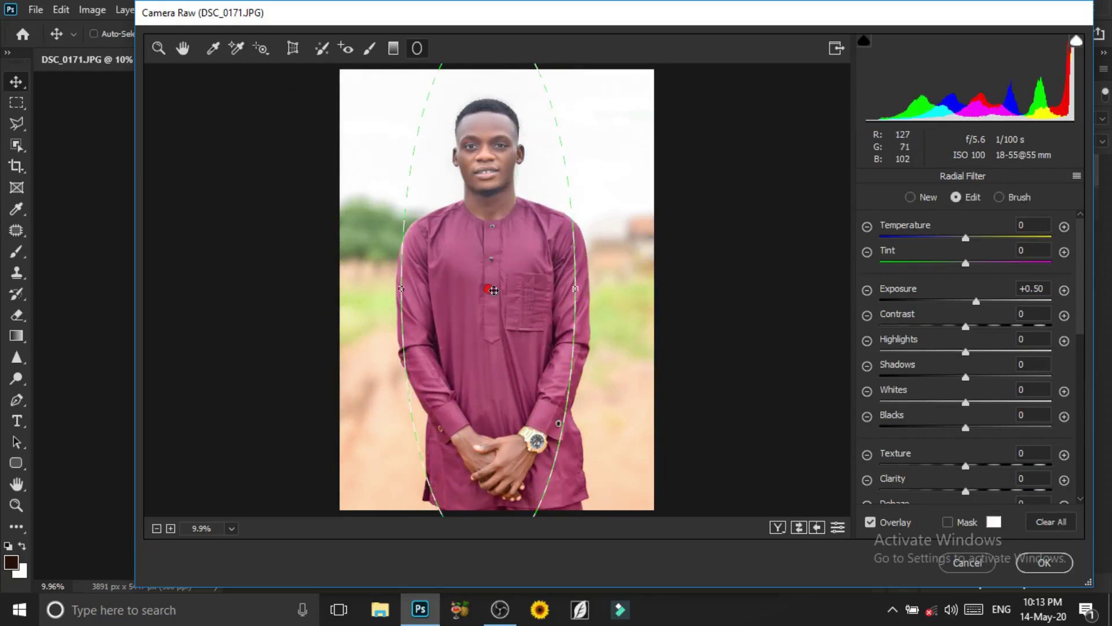
key(Delete)
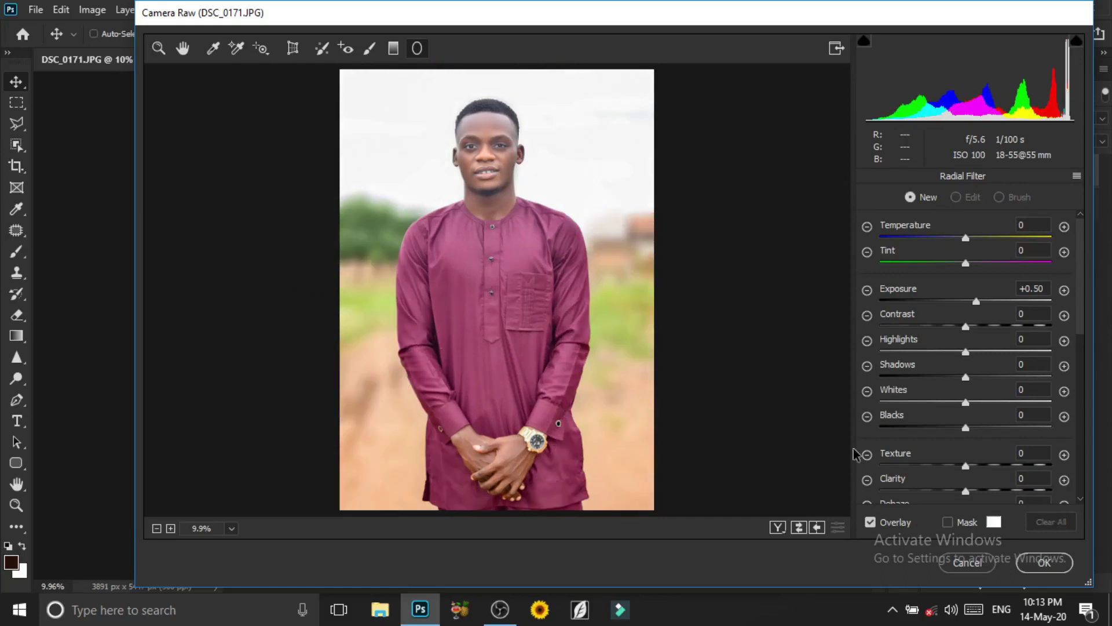
Step: Commit the Camera Raw tone edits to the layer
scroll(983, 426, down, 3)
scroll(982, 426, down, 3)
scroll(979, 423, down, 2)
scroll(966, 417, down, 3)
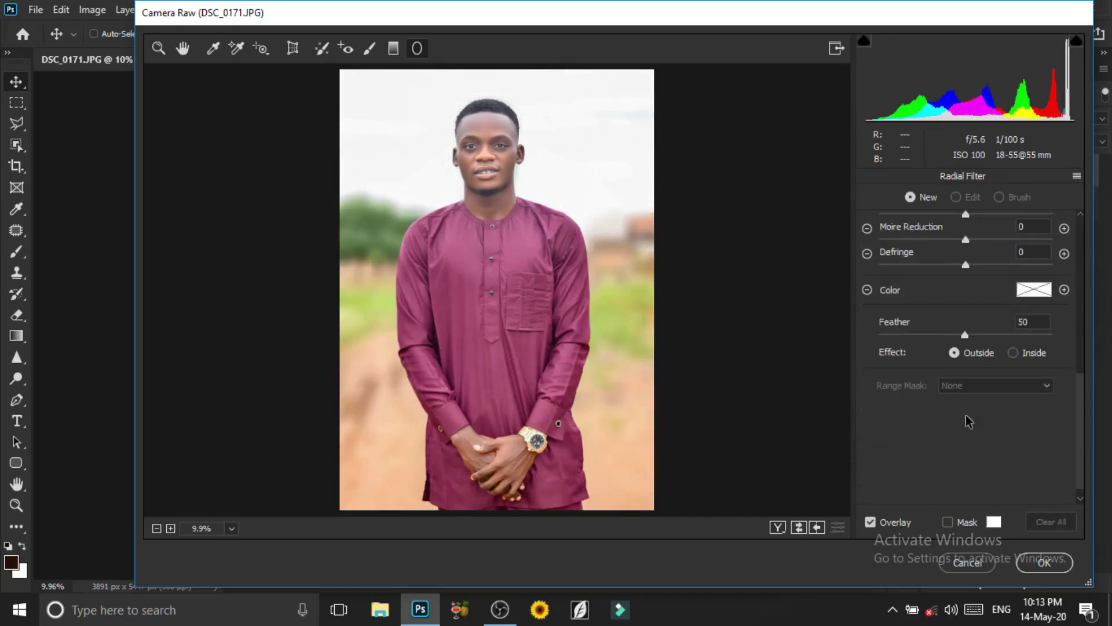
scroll(965, 415, up, 5)
scroll(965, 393, up, 5)
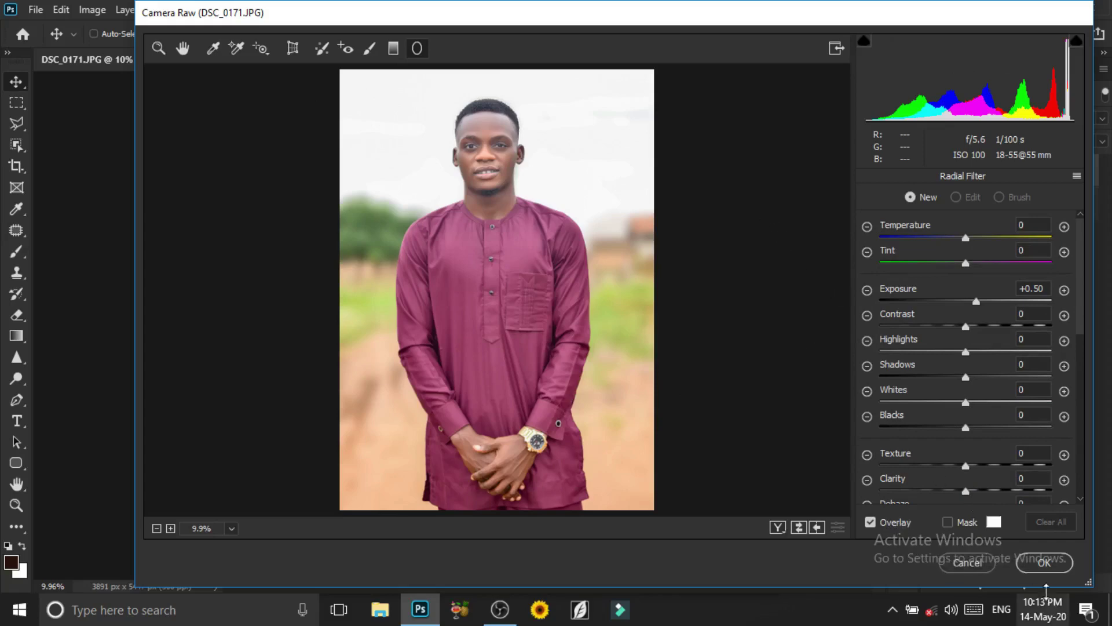
click(1044, 562)
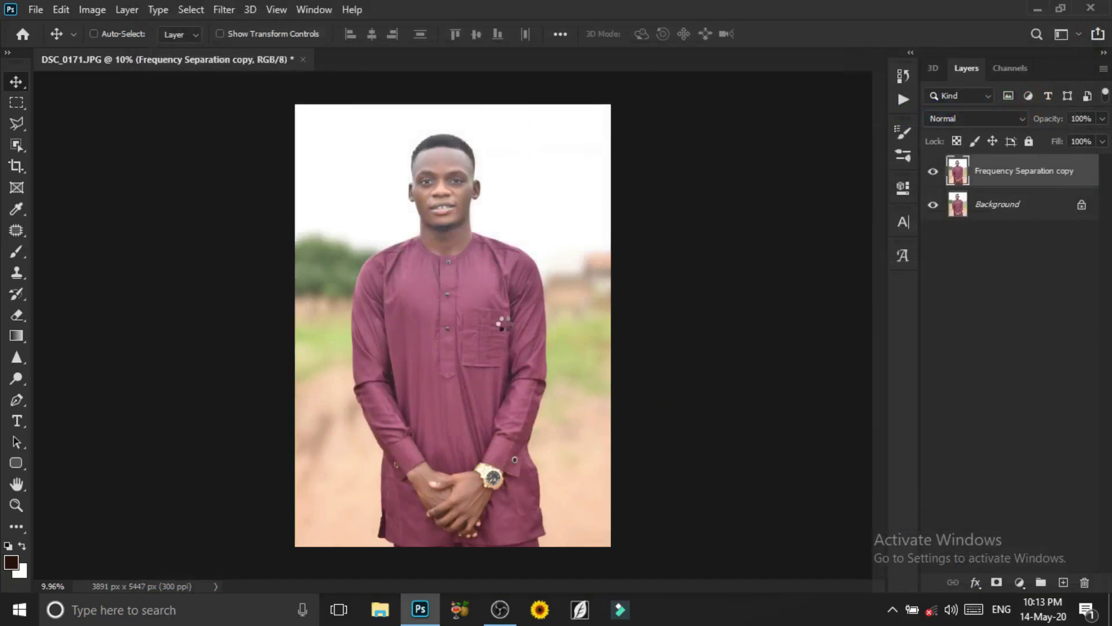
Step: Reopen the Camera Raw Filter and raise Vibrance to +12
click(223, 10)
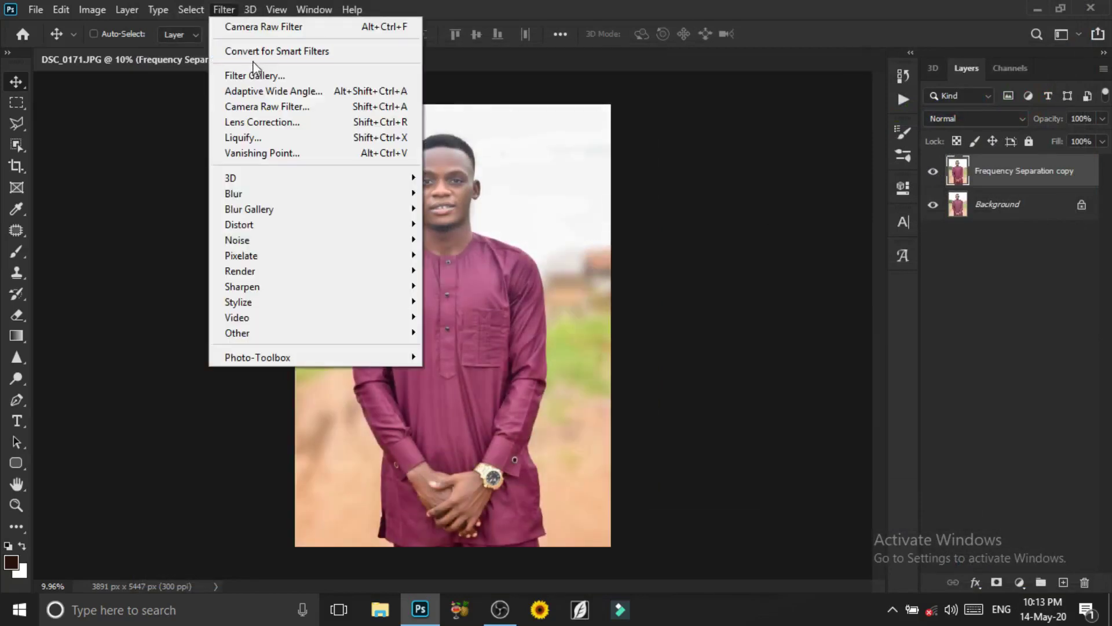
click(631, 187)
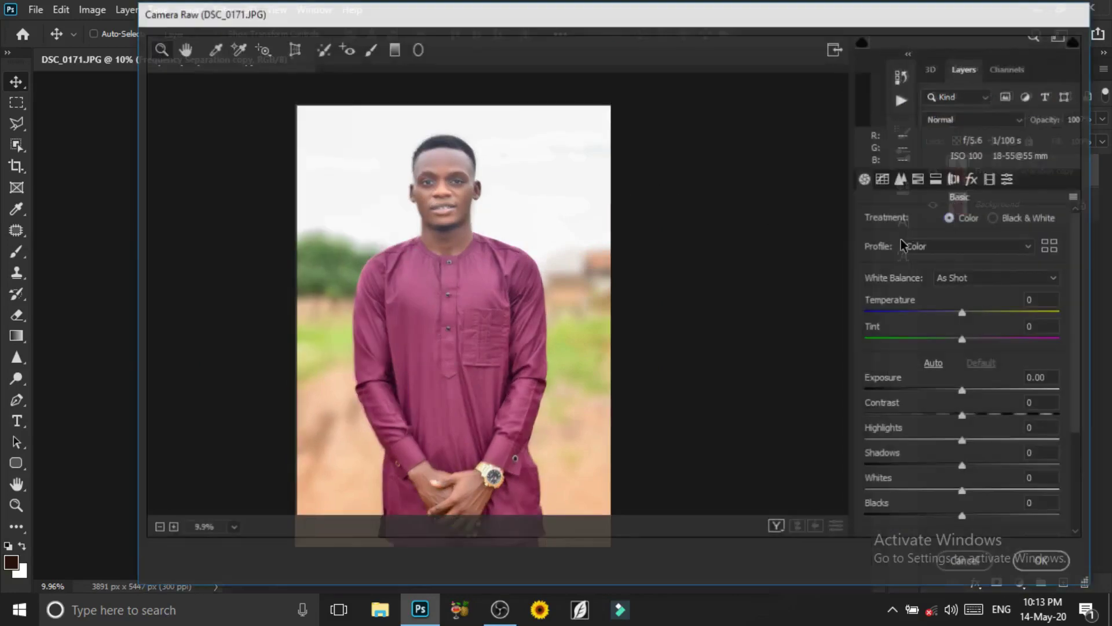
scroll(959, 394, down, 3)
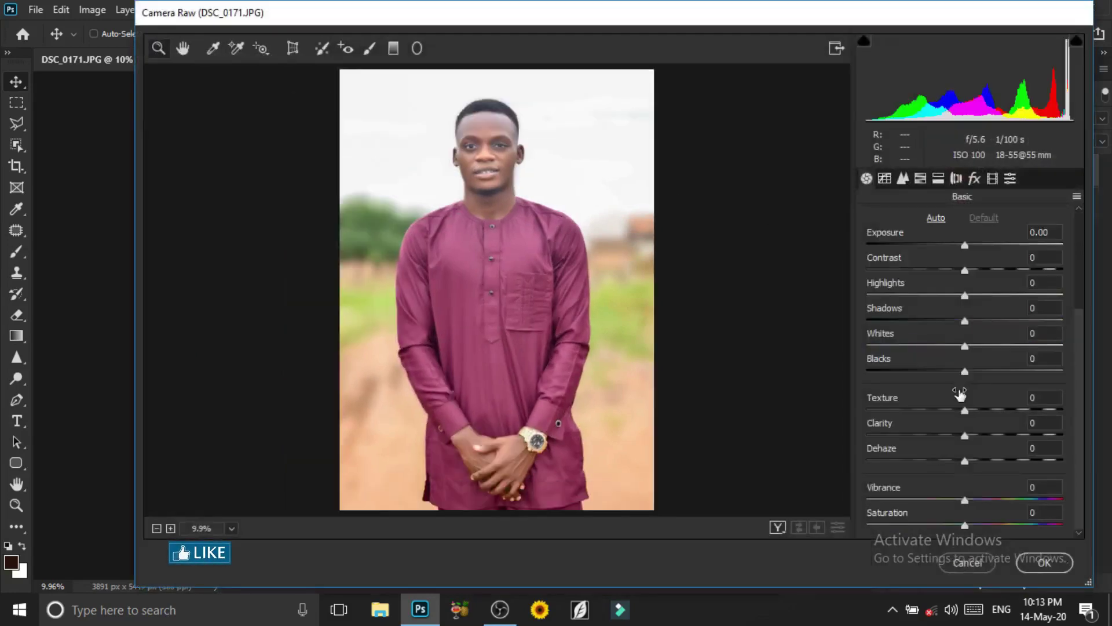
mouse_move(964, 500)
mouse_down()
mouse_move(990, 499)
mouse_move(978, 505)
mouse_up()
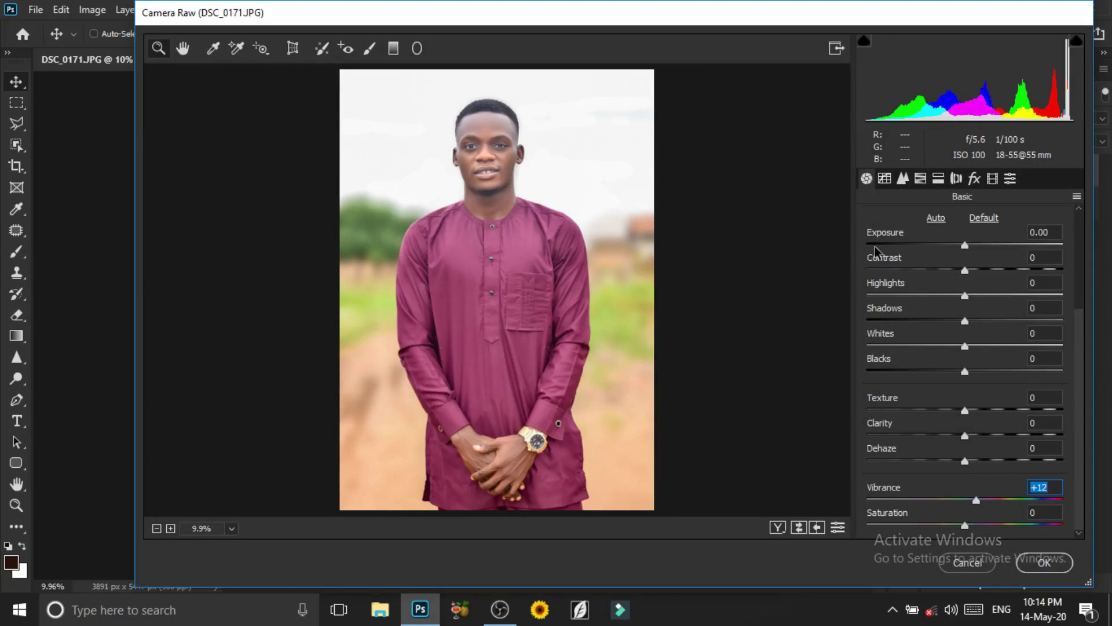
Step: Zoom the preview in on the face, then back out to the whole photo
drag(428, 87, 550, 241)
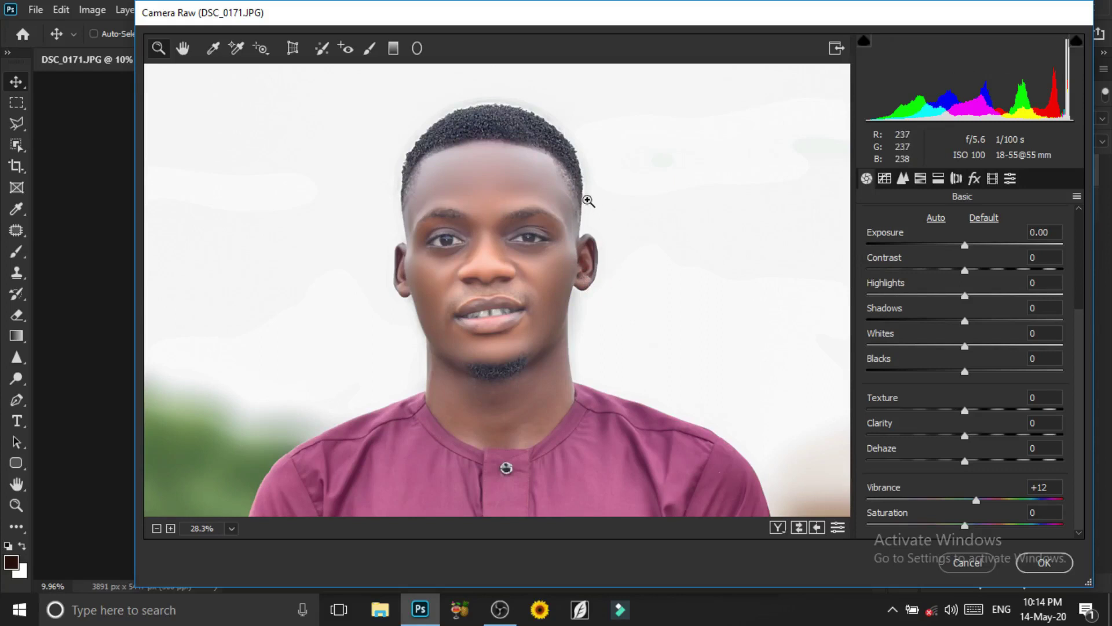
alt+click(595, 239)
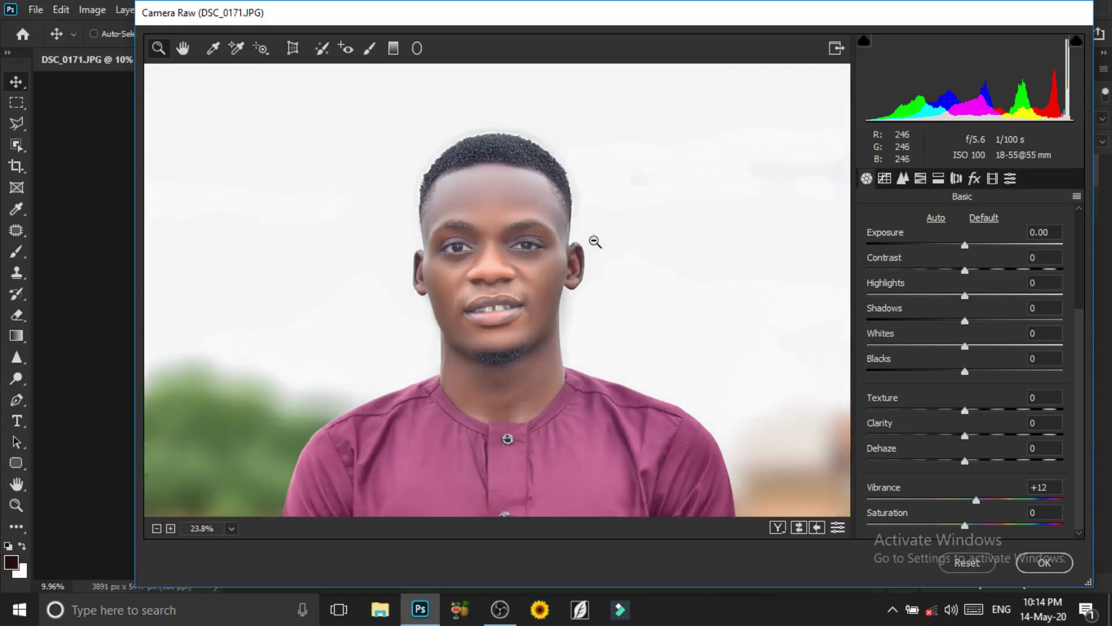
alt+click(596, 251)
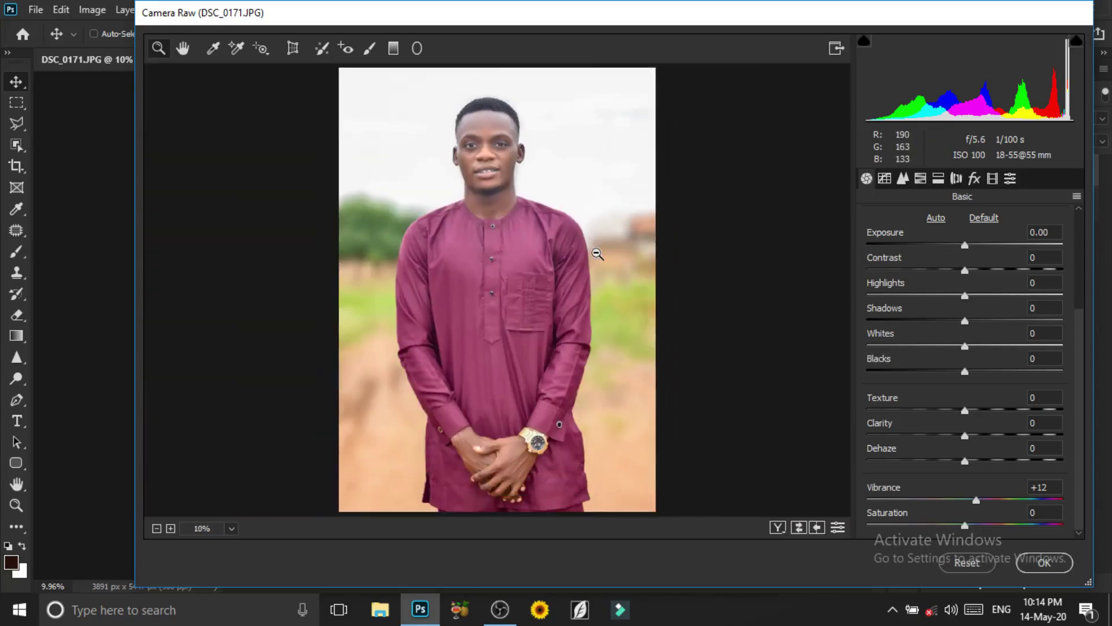
alt+click(597, 253)
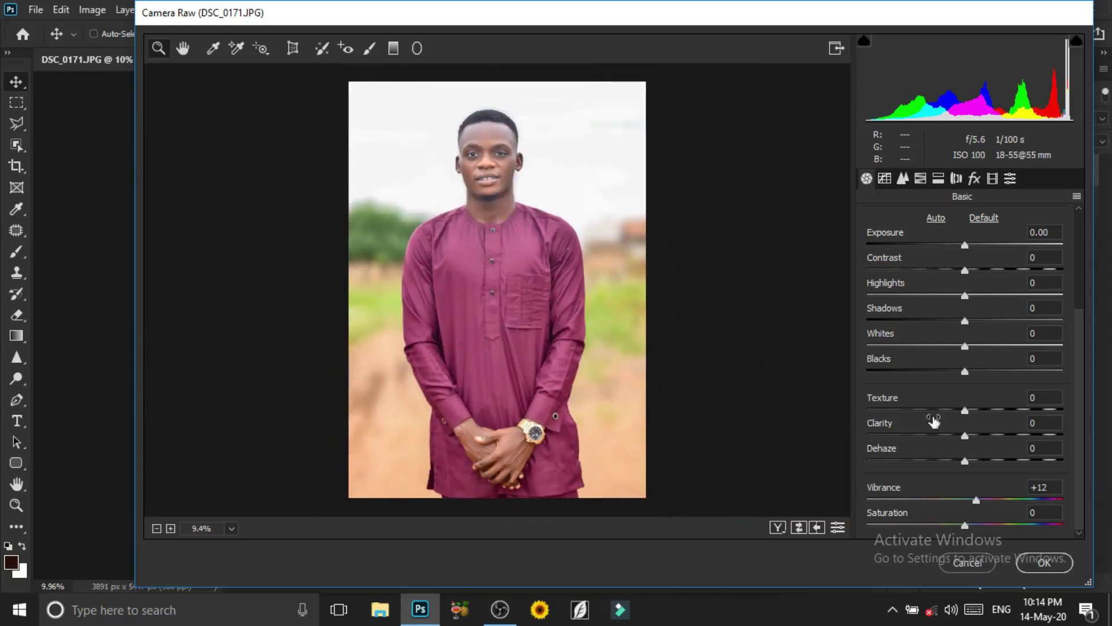
Step: In HSL, desaturate Oranges to -13 and raise Oranges luminance
click(922, 180)
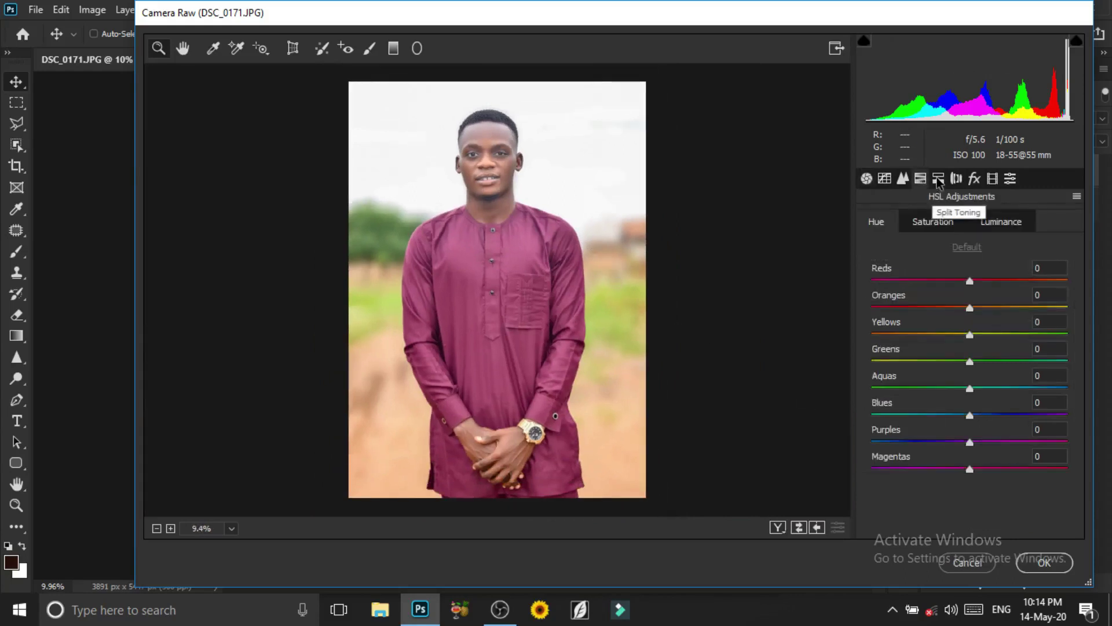
drag(970, 416, 920, 415)
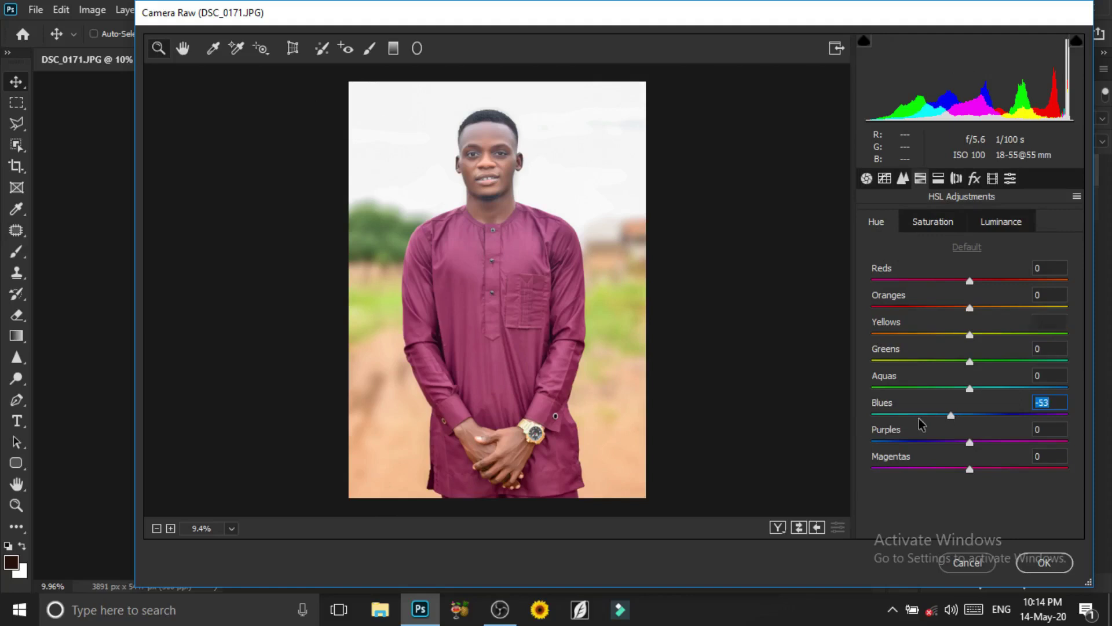
double_click(970, 411)
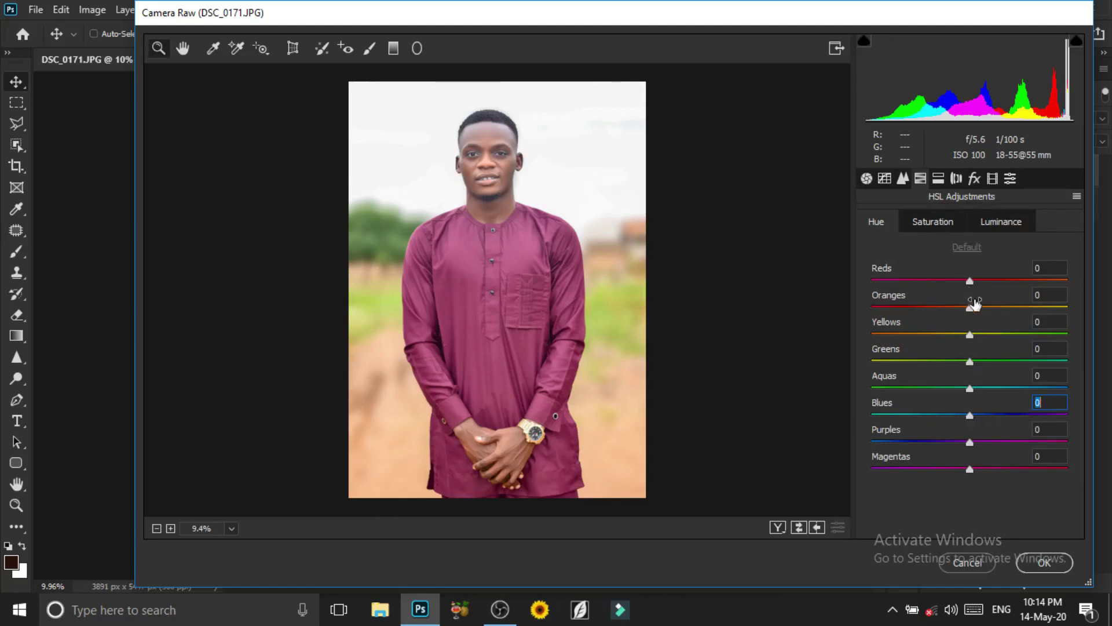
drag(969, 307, 1008, 308)
double_click(1007, 308)
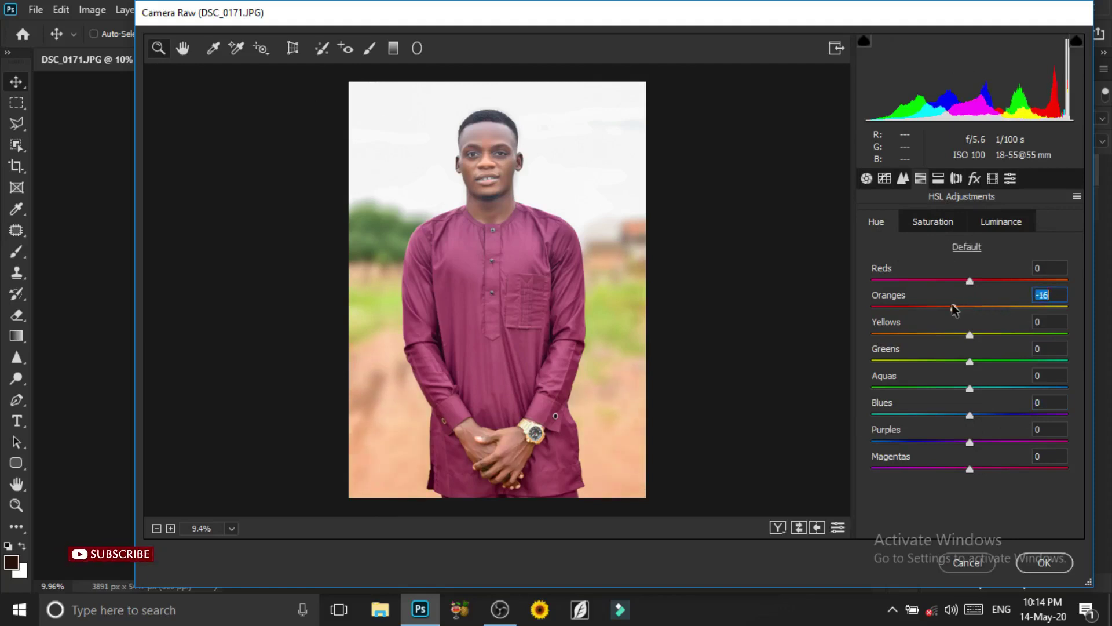
click(933, 221)
mouse_move(971, 311)
mouse_down()
mouse_move(957, 313)
mouse_move(963, 282)
mouse_move(1015, 283)
mouse_move(979, 282)
mouse_up()
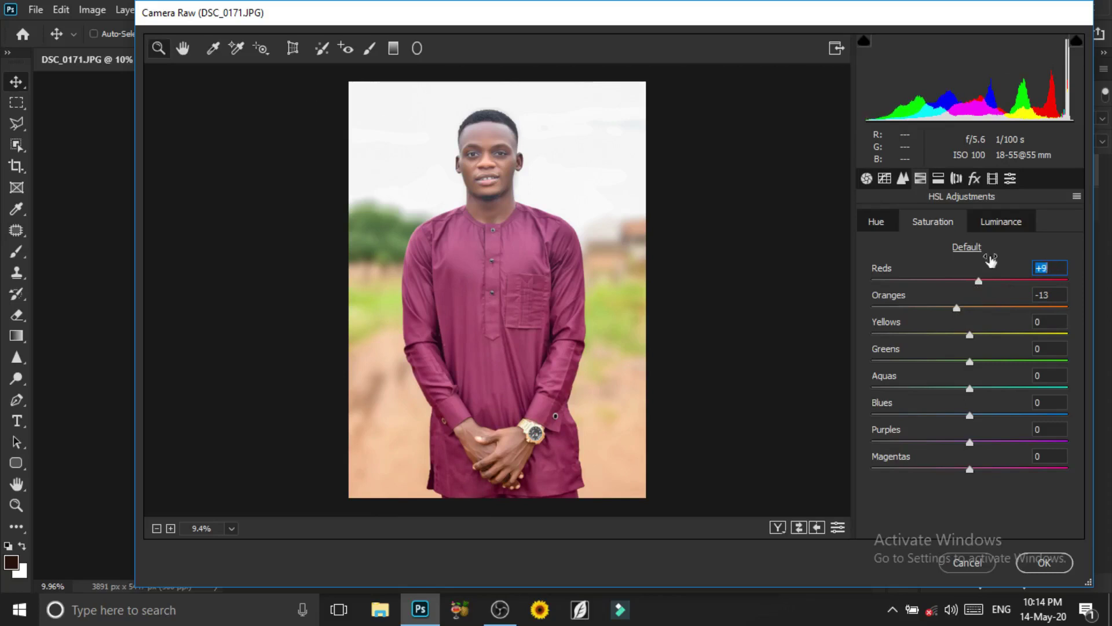
click(996, 231)
mouse_move(969, 305)
mouse_down()
mouse_move(993, 306)
mouse_move(992, 282)
mouse_move(993, 335)
mouse_up()
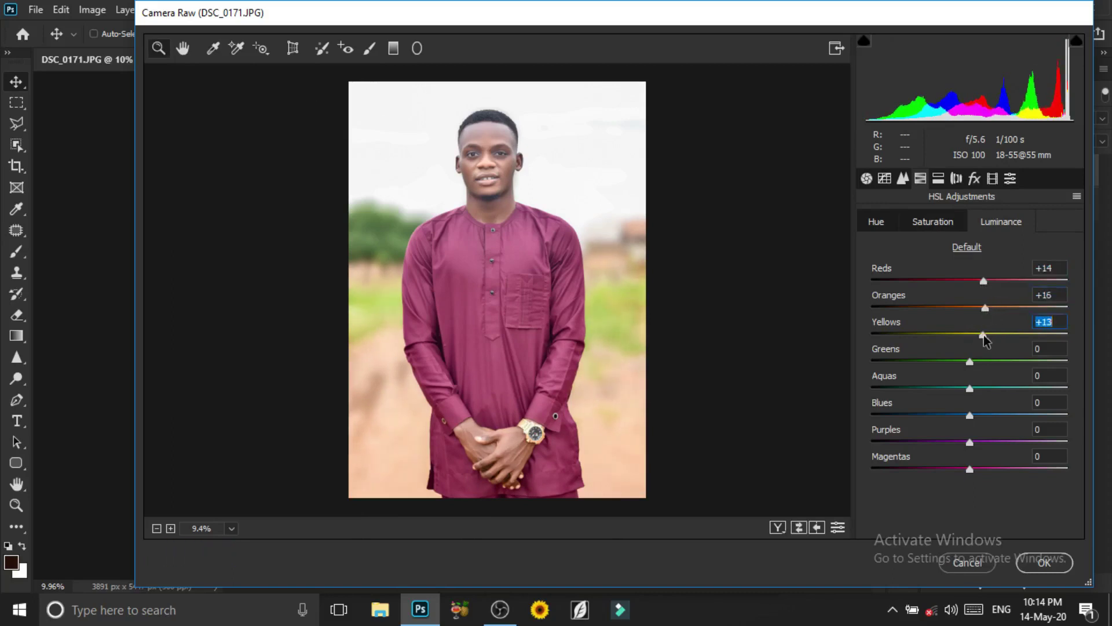
Step: Shift the Greens hue to +18 with saturation +44, and the Yellows hue to +42
click(895, 225)
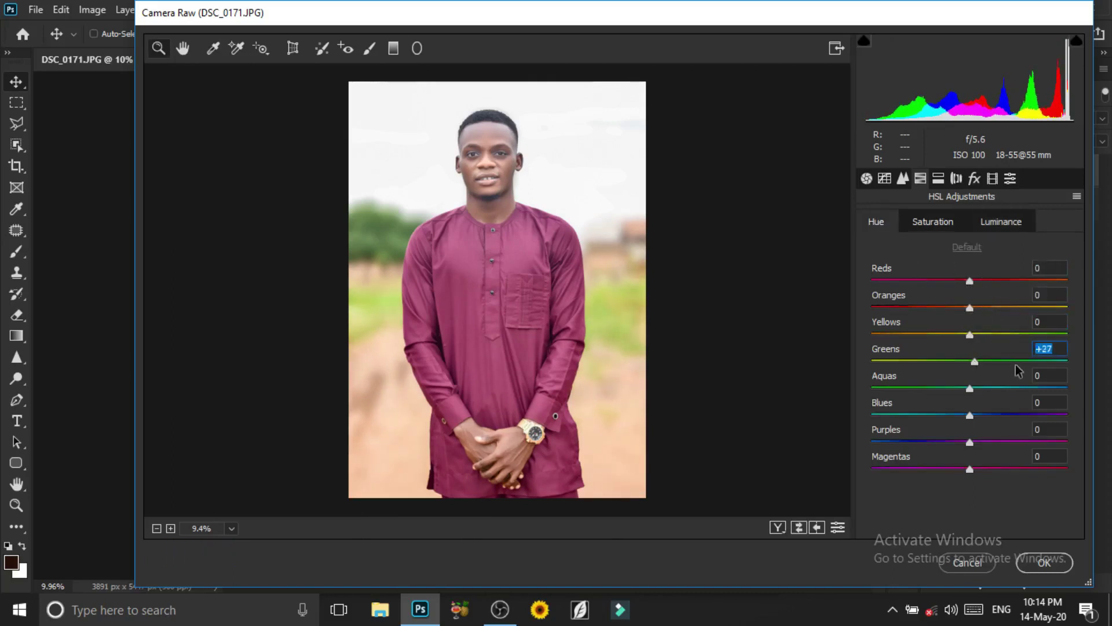
mouse_move(970, 362)
mouse_down()
mouse_move(1023, 364)
mouse_move(989, 364)
mouse_up()
mouse_move(923, 370)
mouse_down()
mouse_move(893, 371)
mouse_move(992, 382)
mouse_up()
click(932, 221)
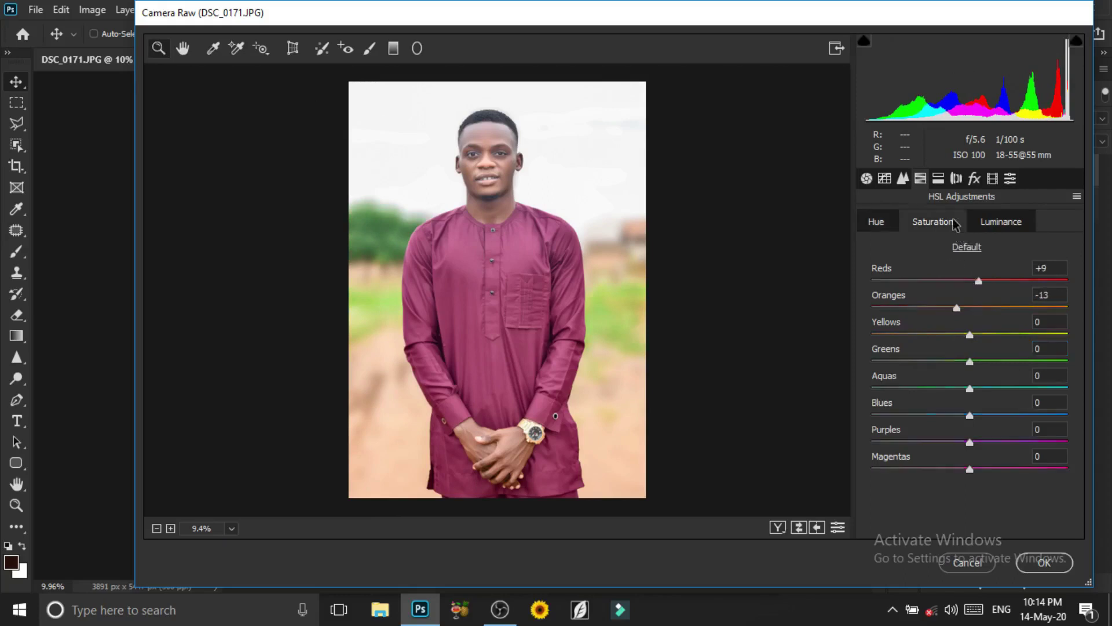
drag(970, 362, 1011, 366)
click(878, 224)
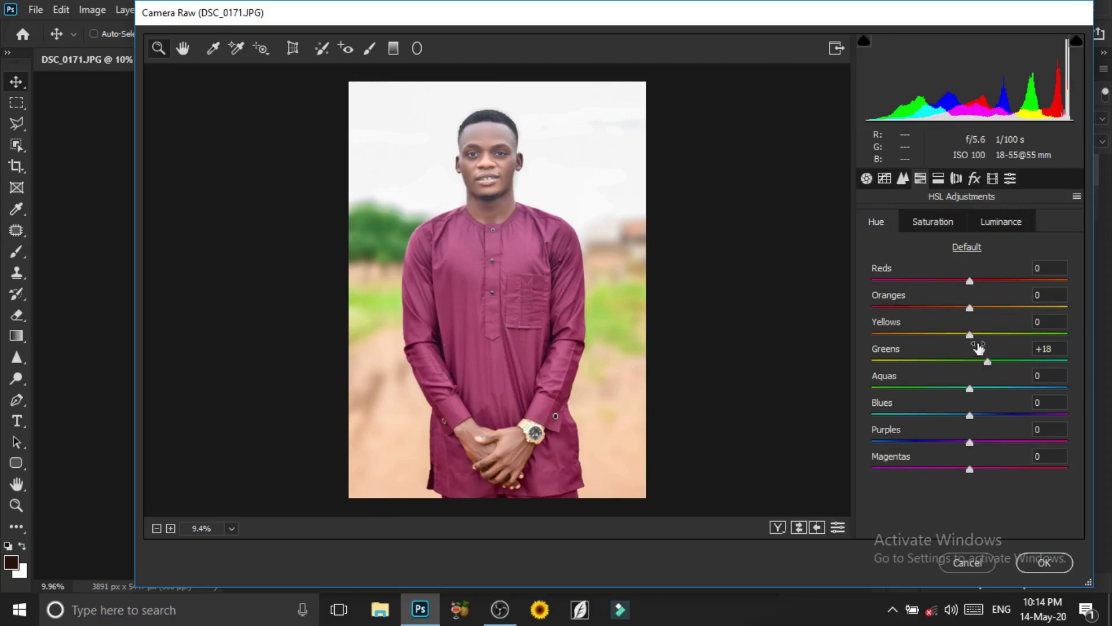
mouse_move(971, 336)
mouse_down()
mouse_move(1034, 342)
mouse_move(944, 345)
mouse_move(1010, 347)
mouse_up()
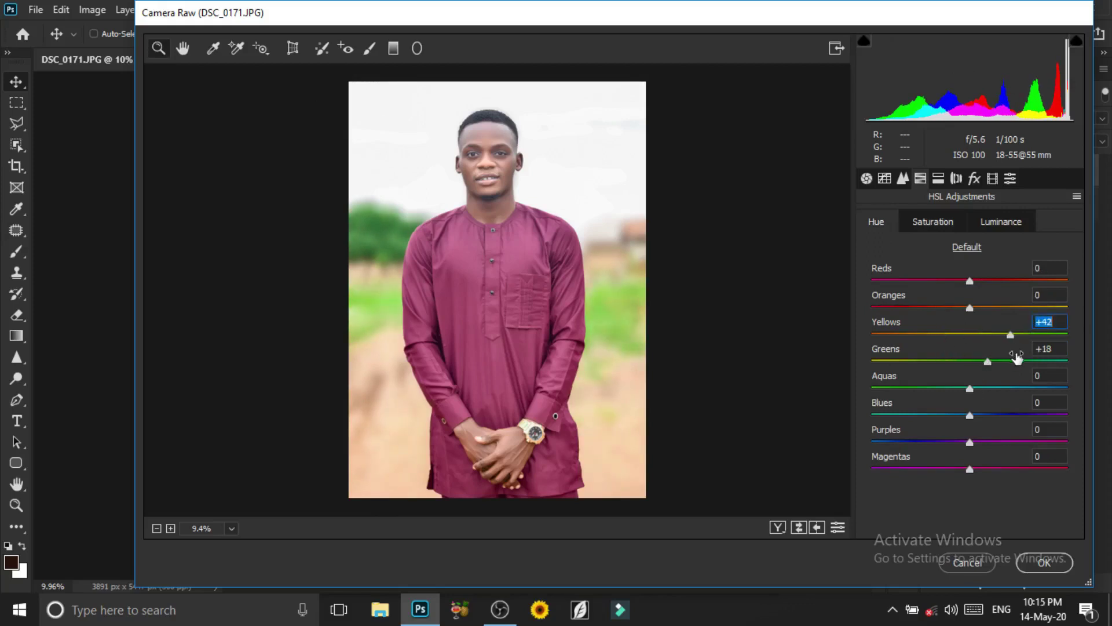
Step: Split-tone highlights to hue 41/saturation 17, shadows to hue 194/saturation 12, balance +18
click(956, 179)
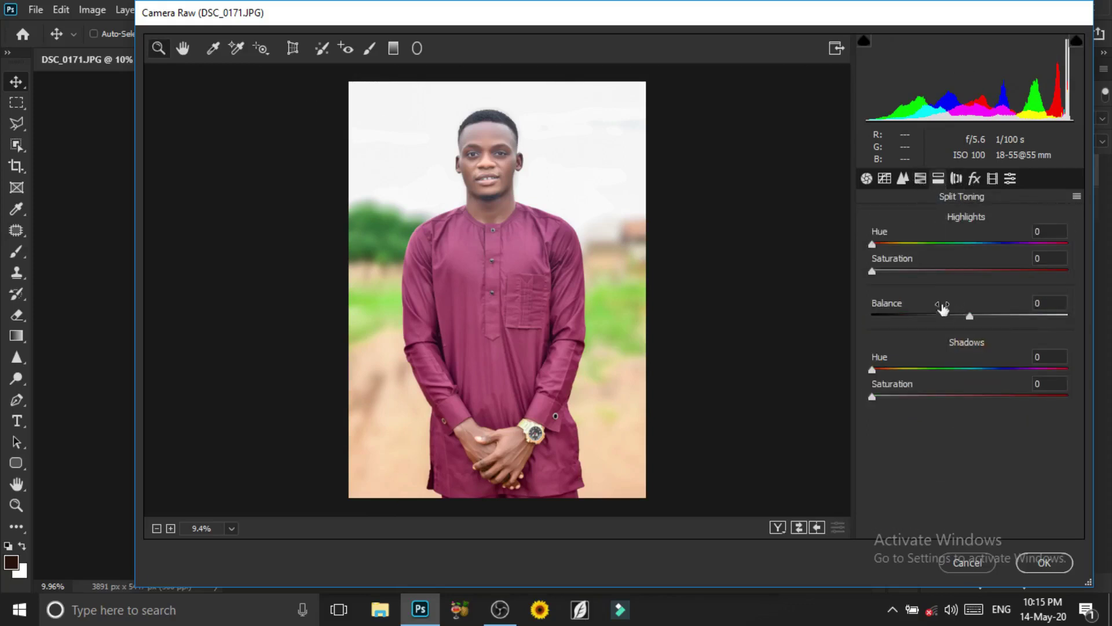
mouse_move(873, 272)
mouse_down()
mouse_move(913, 275)
mouse_move(896, 246)
mouse_up()
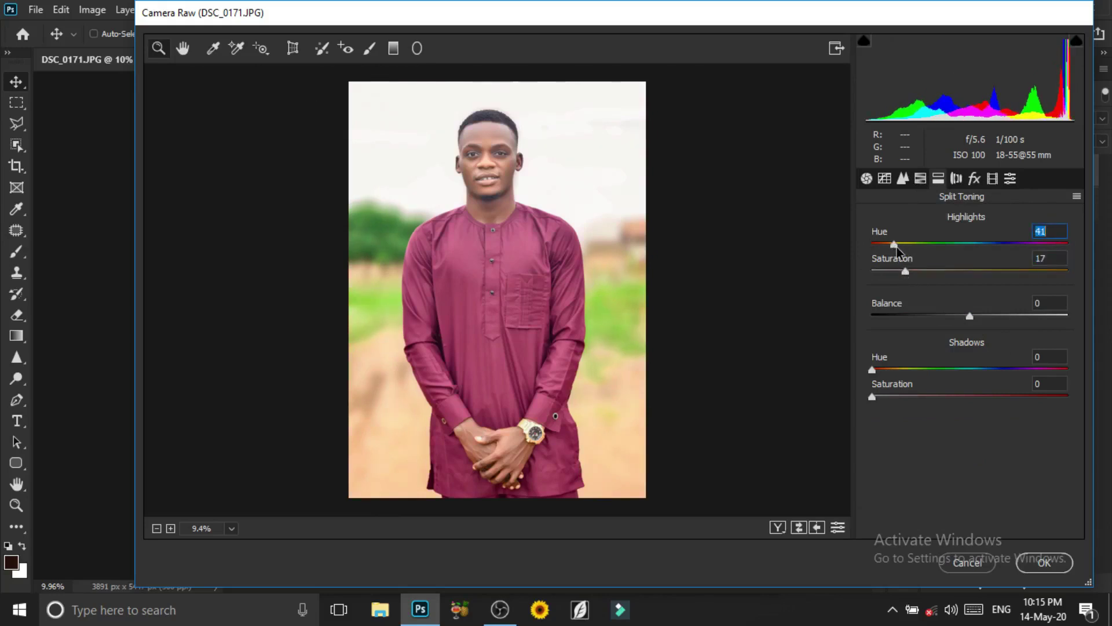
click(903, 271)
mouse_move(873, 397)
mouse_down()
mouse_move(944, 371)
mouse_move(978, 377)
mouse_up()
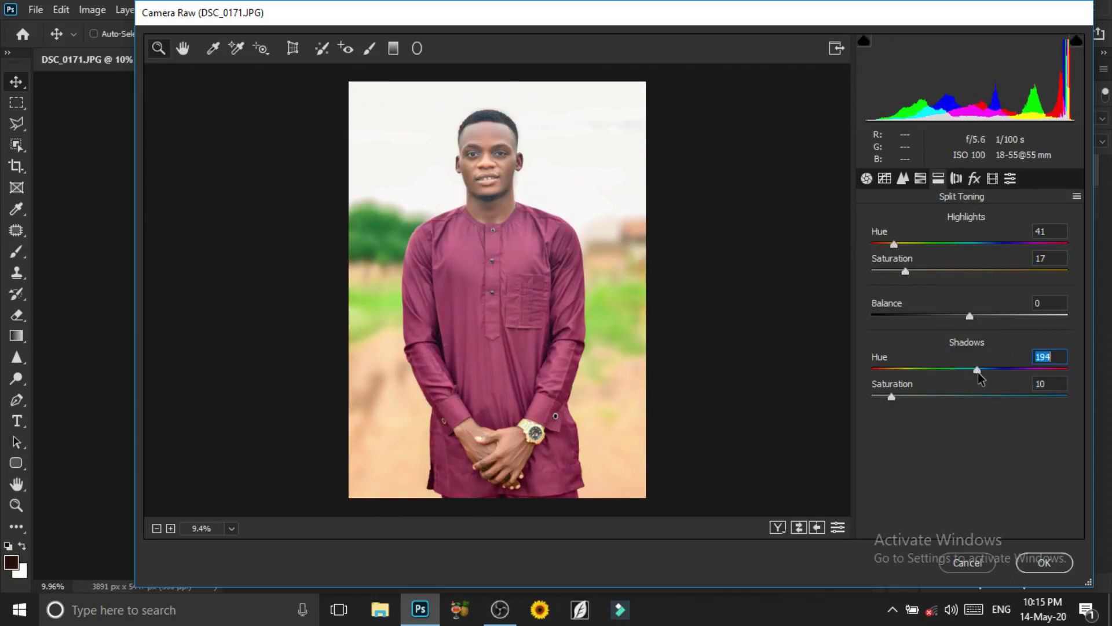
click(893, 398)
drag(894, 397, 896, 398)
mouse_move(972, 317)
mouse_down()
mouse_move(982, 317)
mouse_move(932, 317)
mouse_move(1013, 319)
mouse_move(992, 321)
mouse_up()
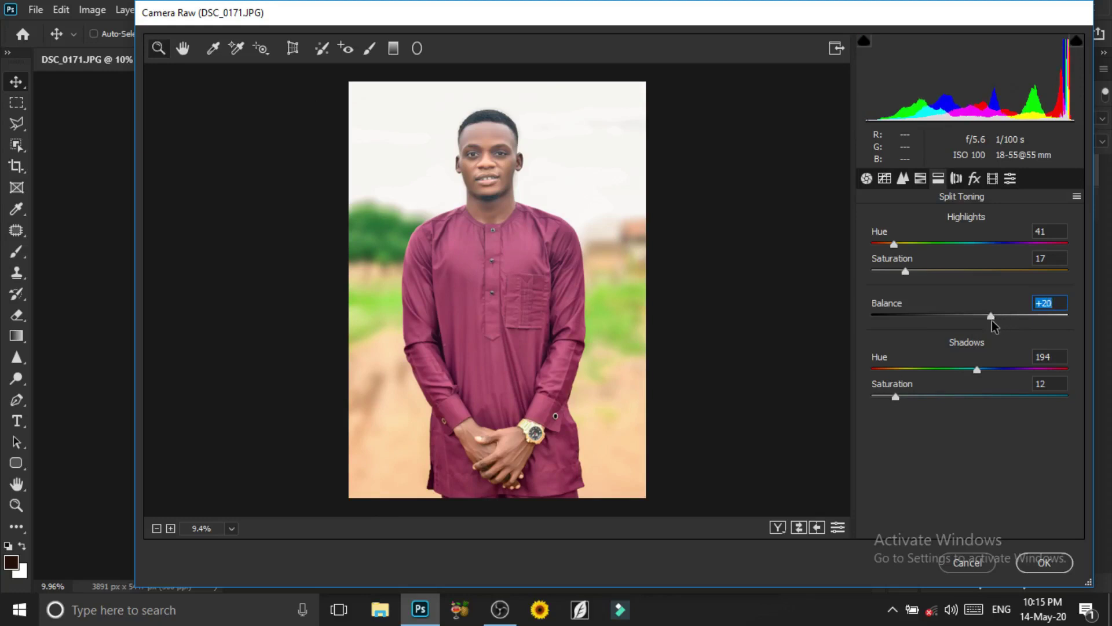
click(956, 178)
click(920, 179)
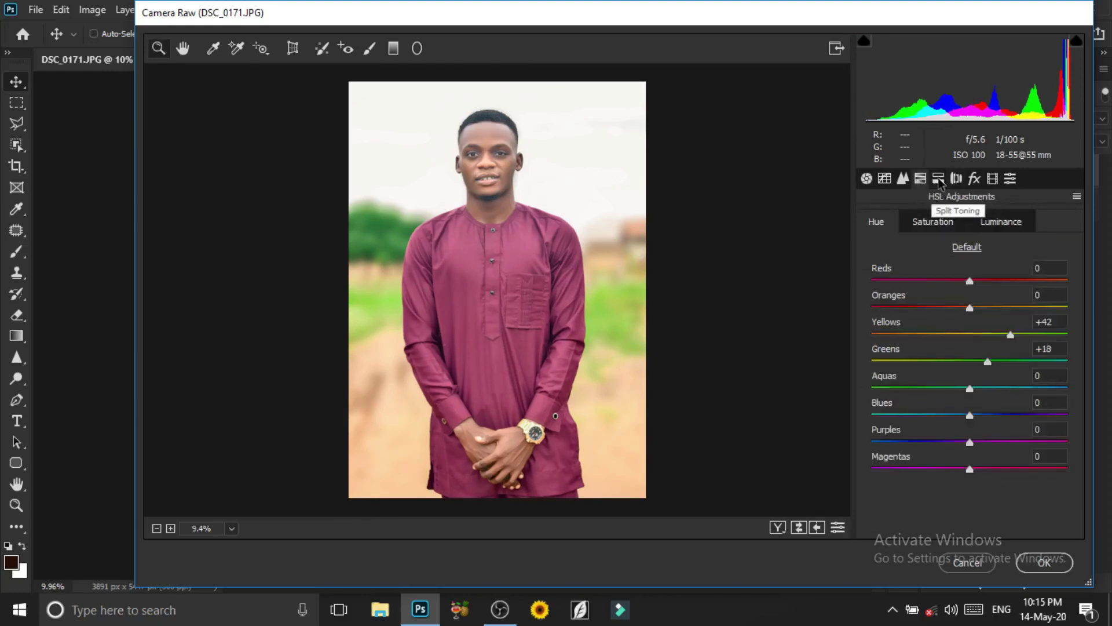
Step: Set the Blue Primary calibration hue to -11
click(938, 179)
click(902, 179)
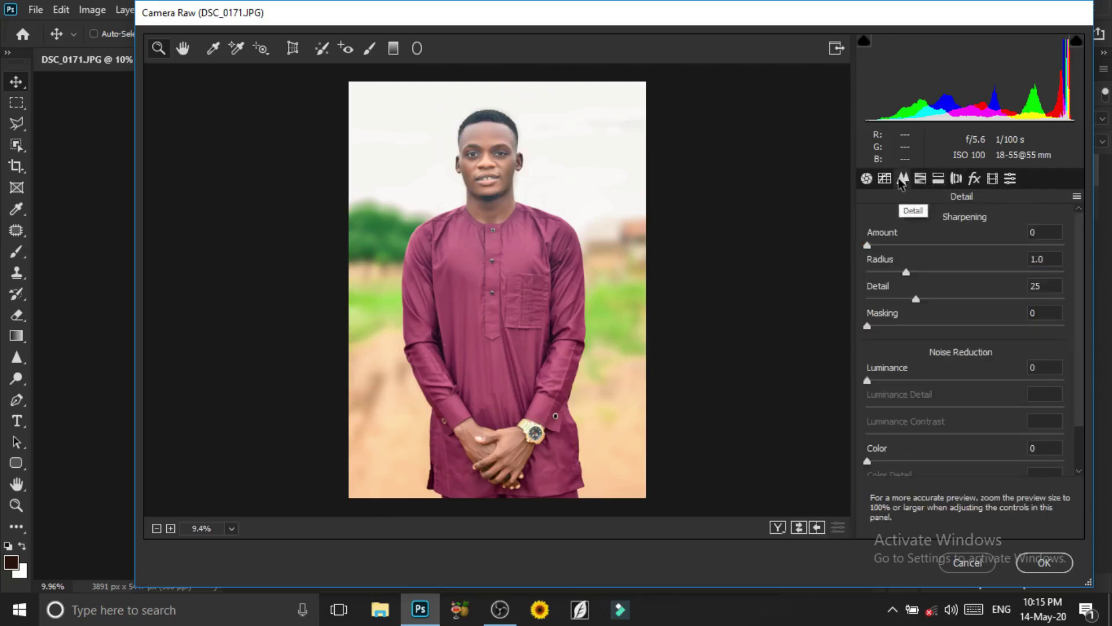
click(995, 183)
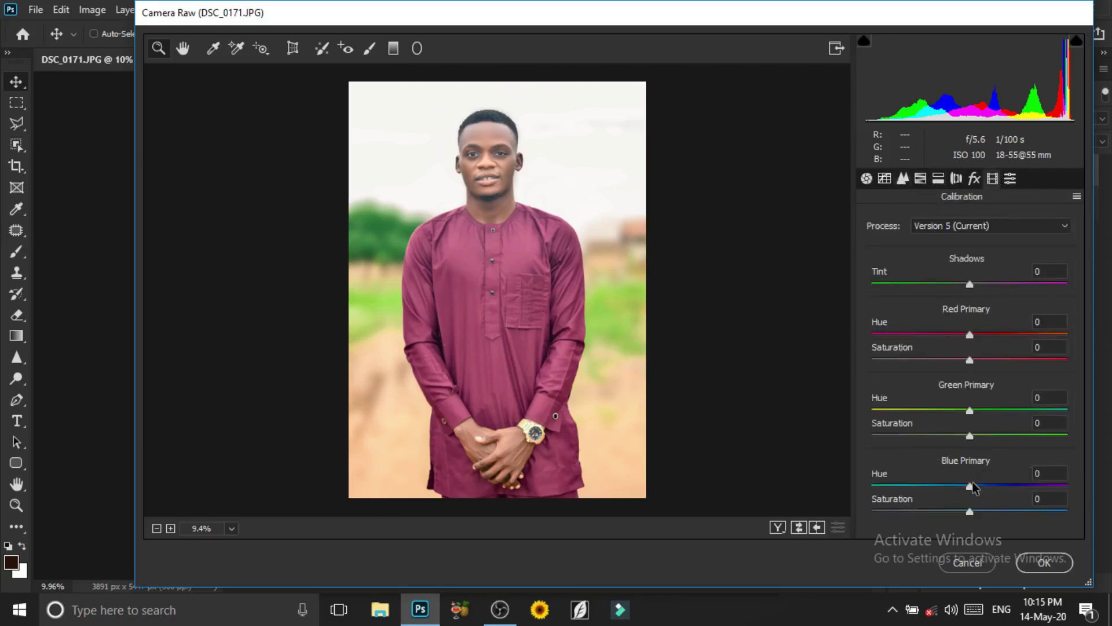
mouse_move(970, 486)
mouse_down()
mouse_move(930, 486)
mouse_move(958, 486)
mouse_up()
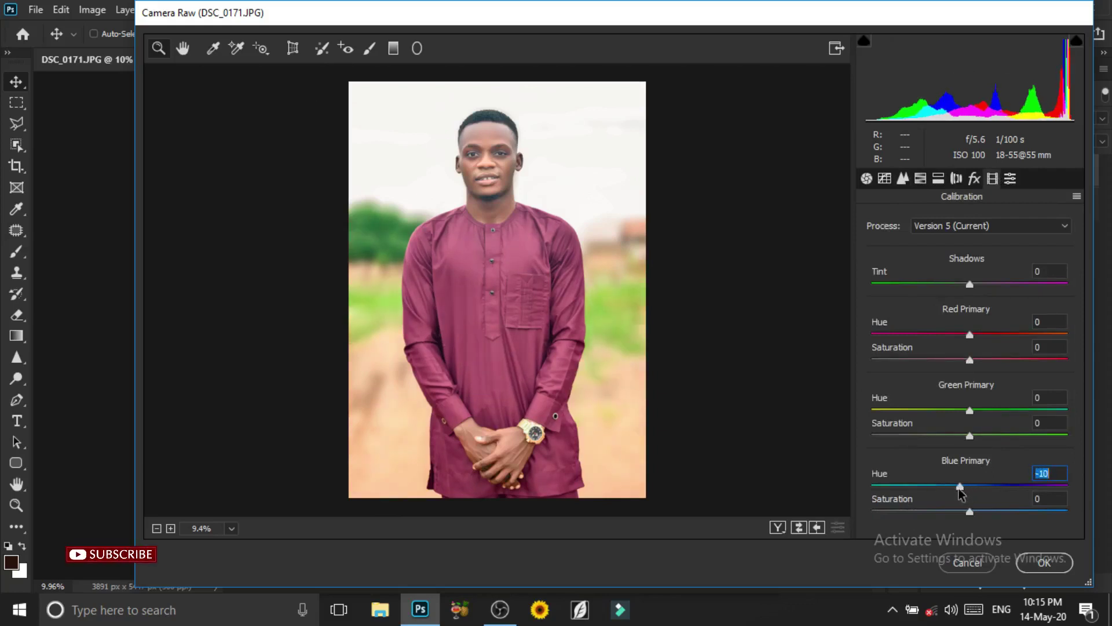
drag(956, 490, 957, 490)
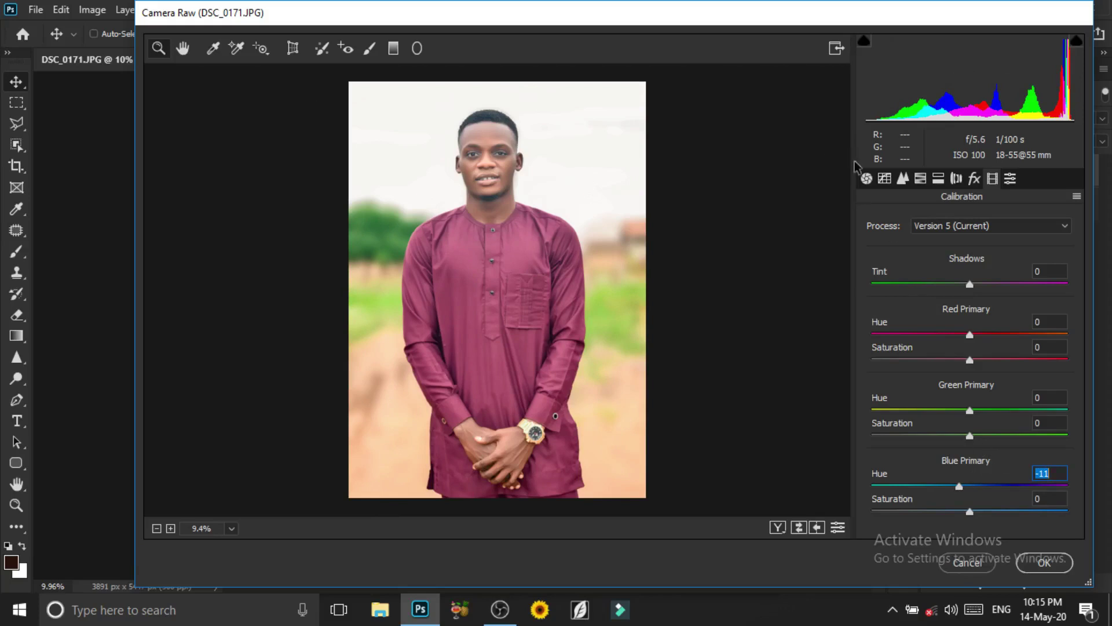
Step: Raise Highlights to +100 and apply the Camera Raw edits
click(867, 179)
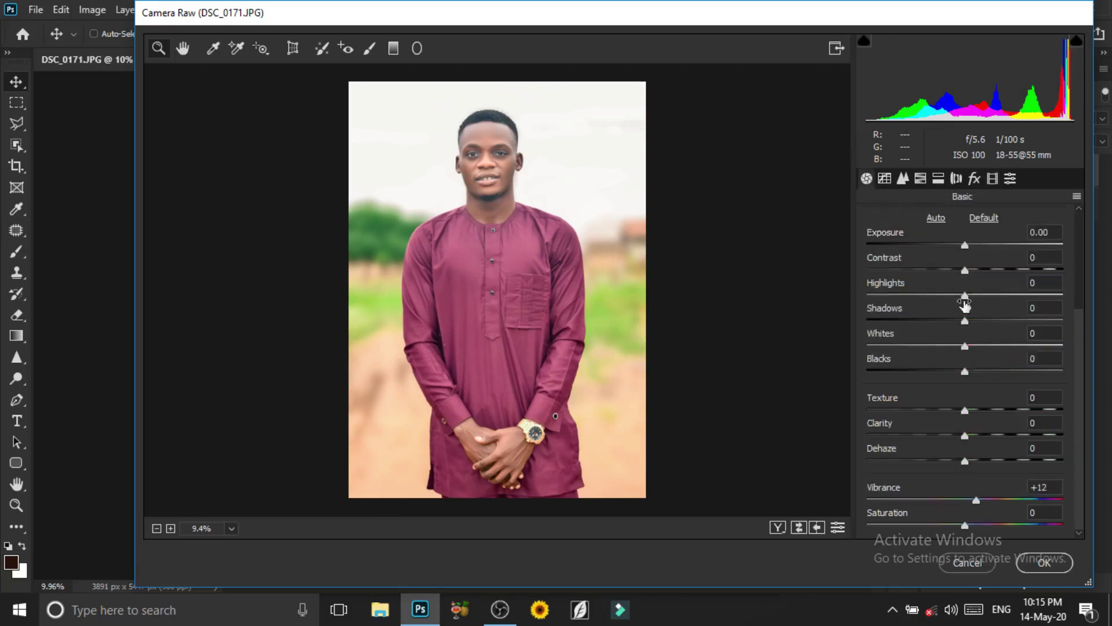
click(965, 297)
drag(965, 297, 1065, 298)
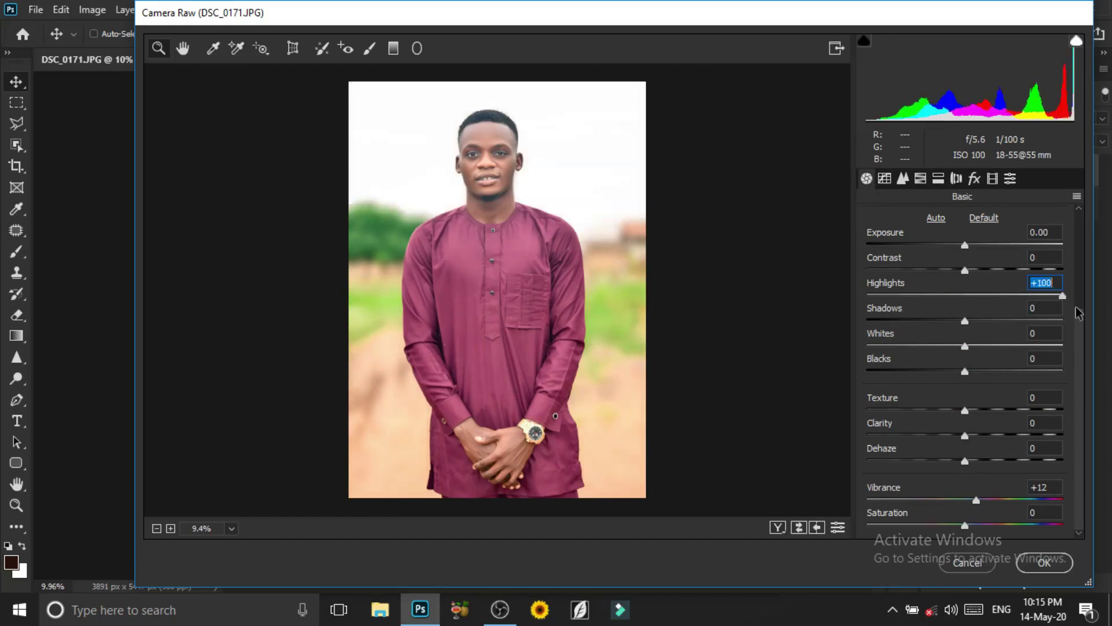
click(1043, 563)
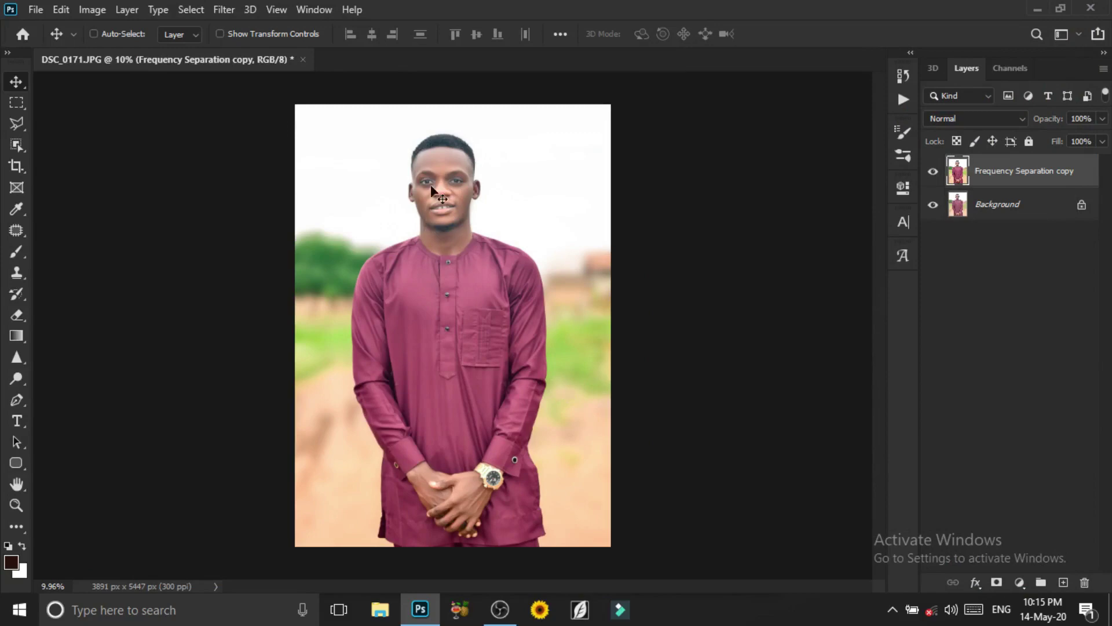
Step: Zoom in on the face and back out to inspect the graded portrait
scroll(437, 174, up, 3)
scroll(446, 151, up, 2)
scroll(477, 194, up, 2)
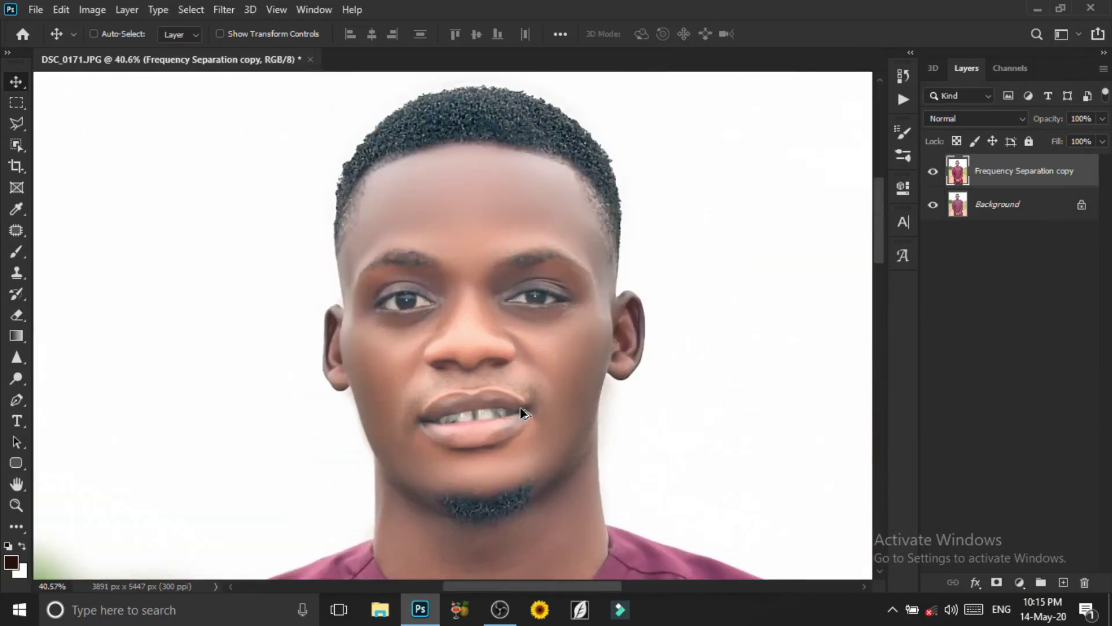
scroll(520, 408, down, 1)
scroll(526, 375, down, 2)
scroll(527, 378, down, 2)
scroll(527, 383, down, 1)
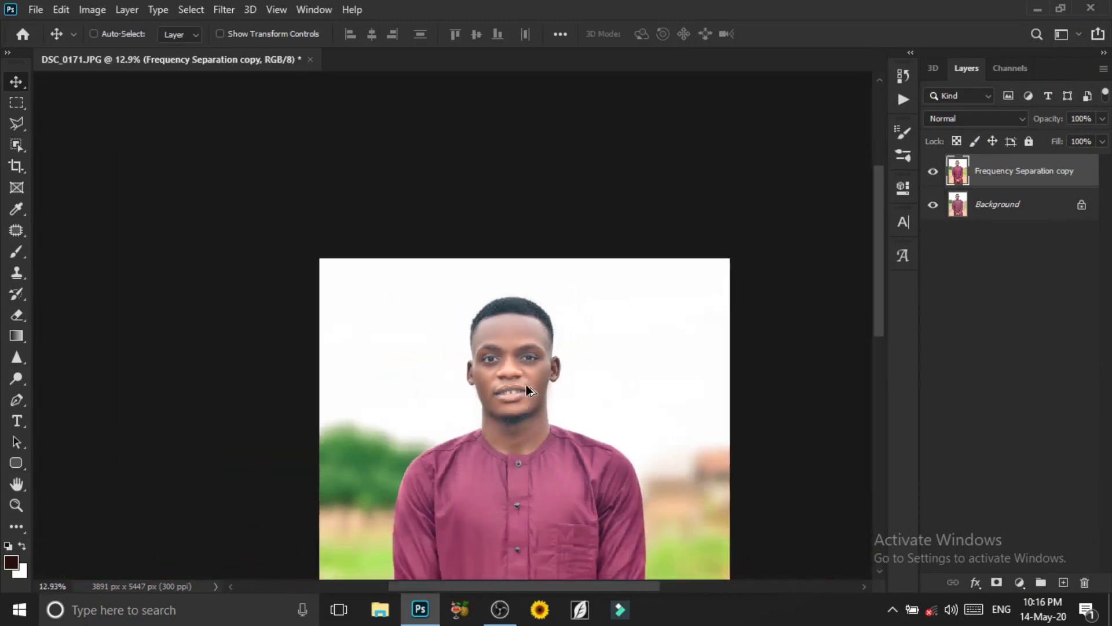